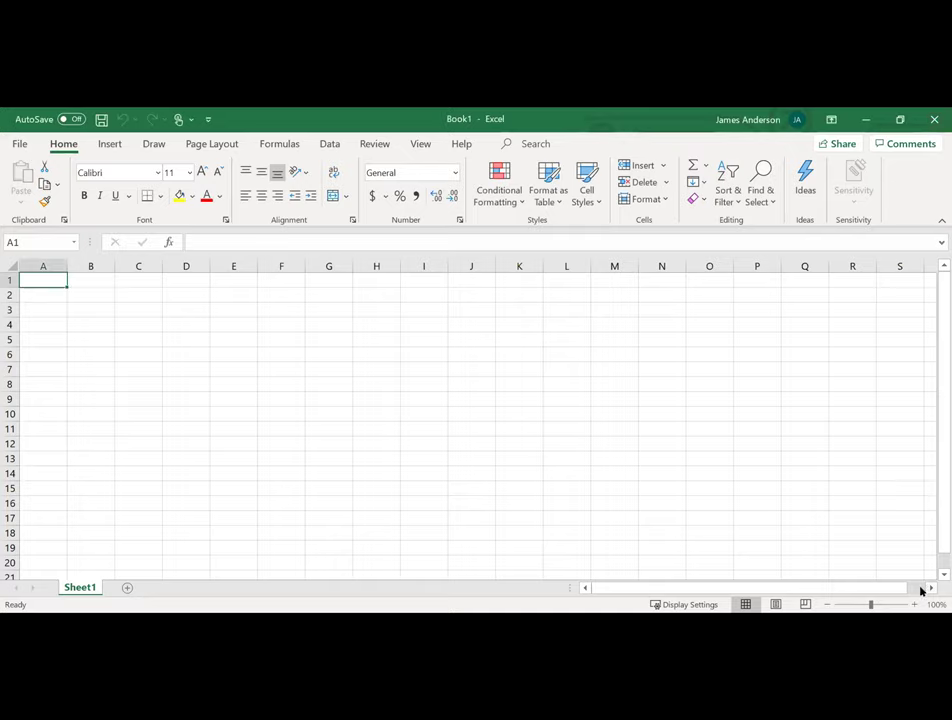
- Zoom the sheet to about 180% and enter the label P(x): in A1
left_click_drag(875, 607, 882, 607)
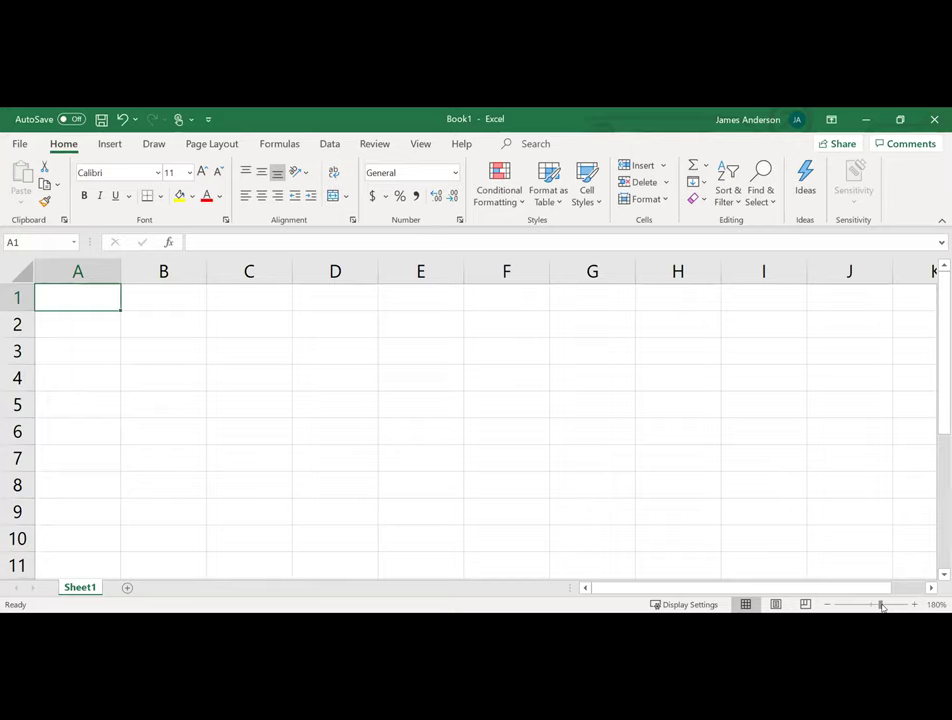
type("P(x)")
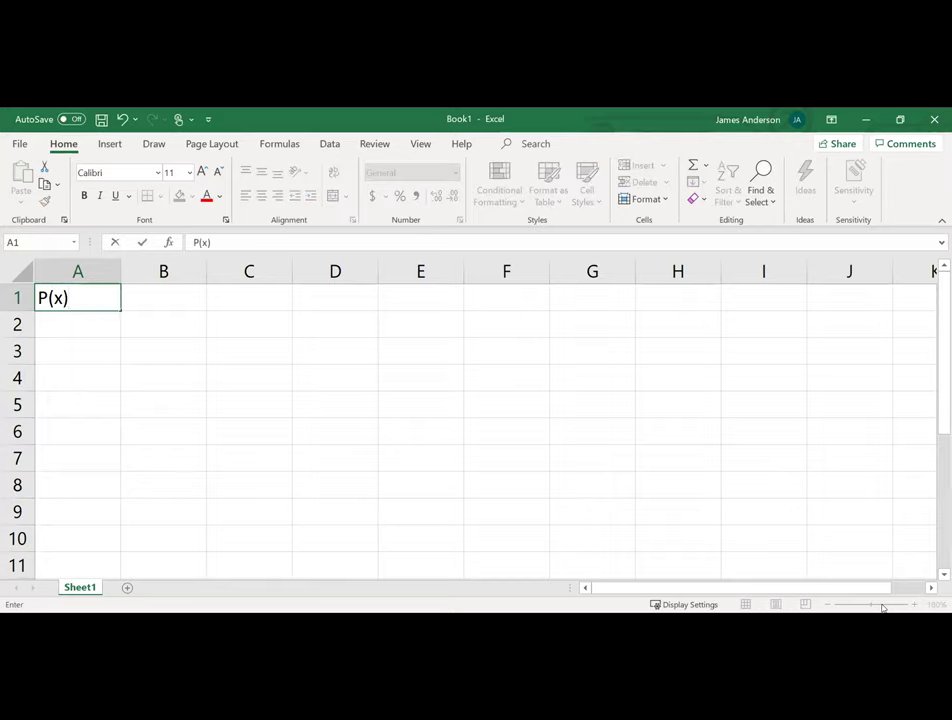
type(":")
key("Return")
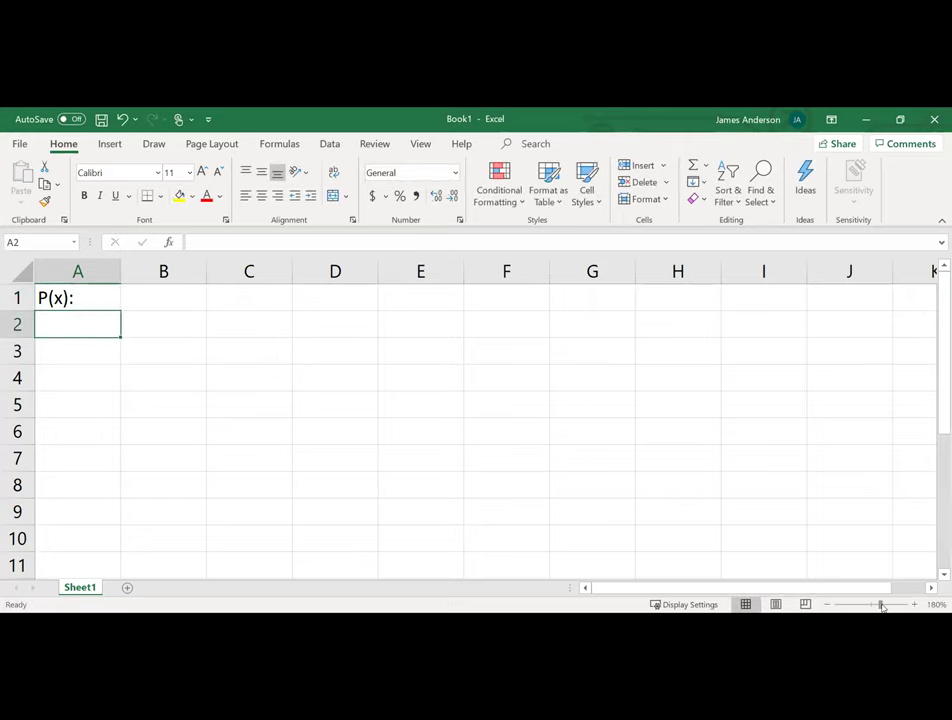
- Enter n! in B2 and the denominator (n-x)!x! in B3
key("Right")
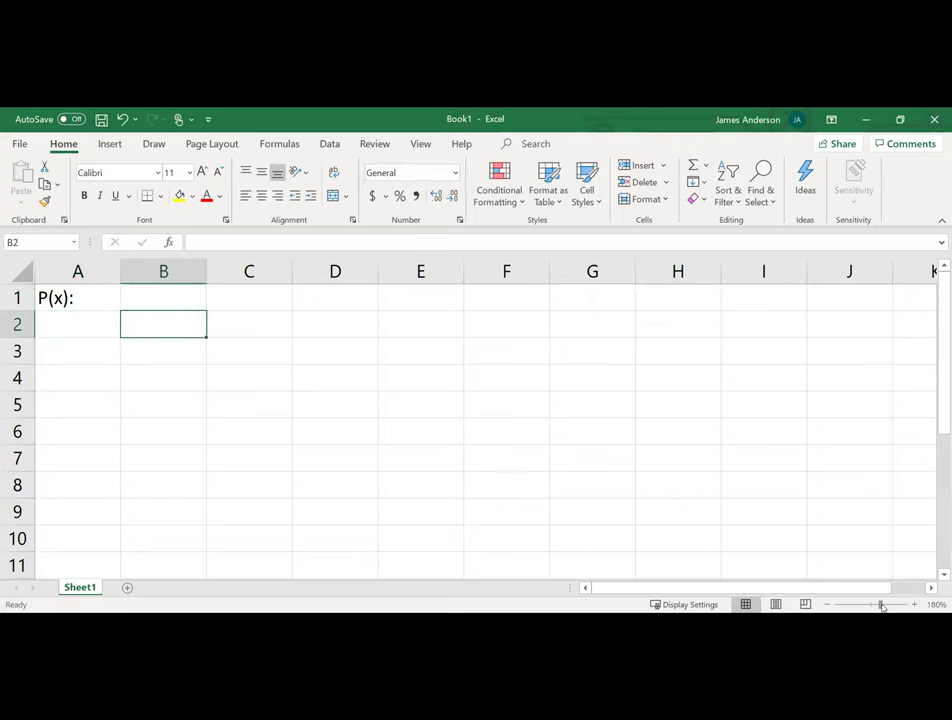
type("n!")
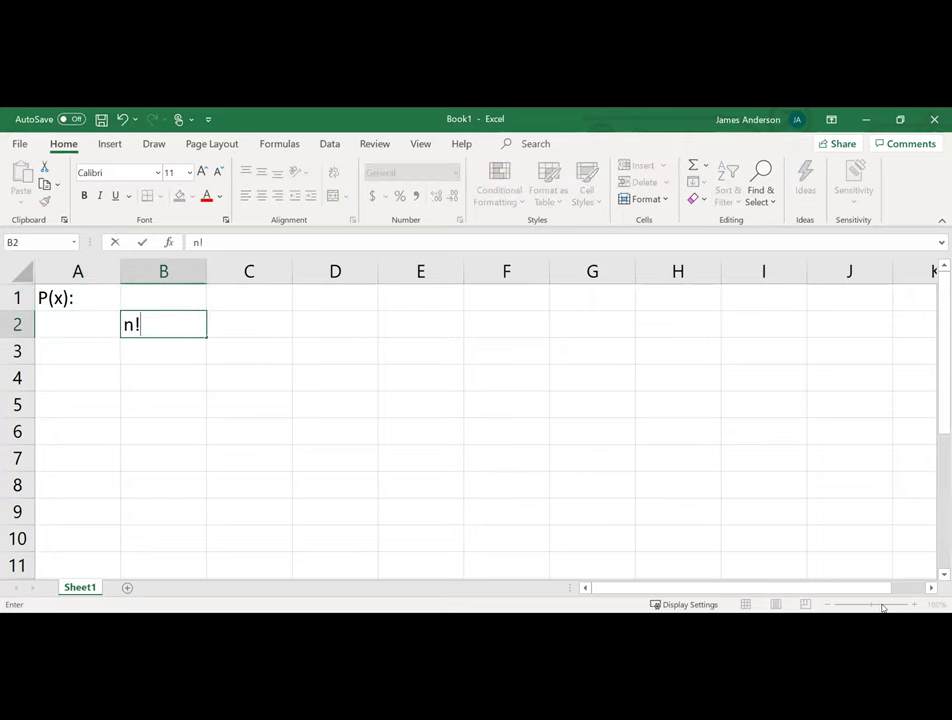
key("Return")
type("(n--")
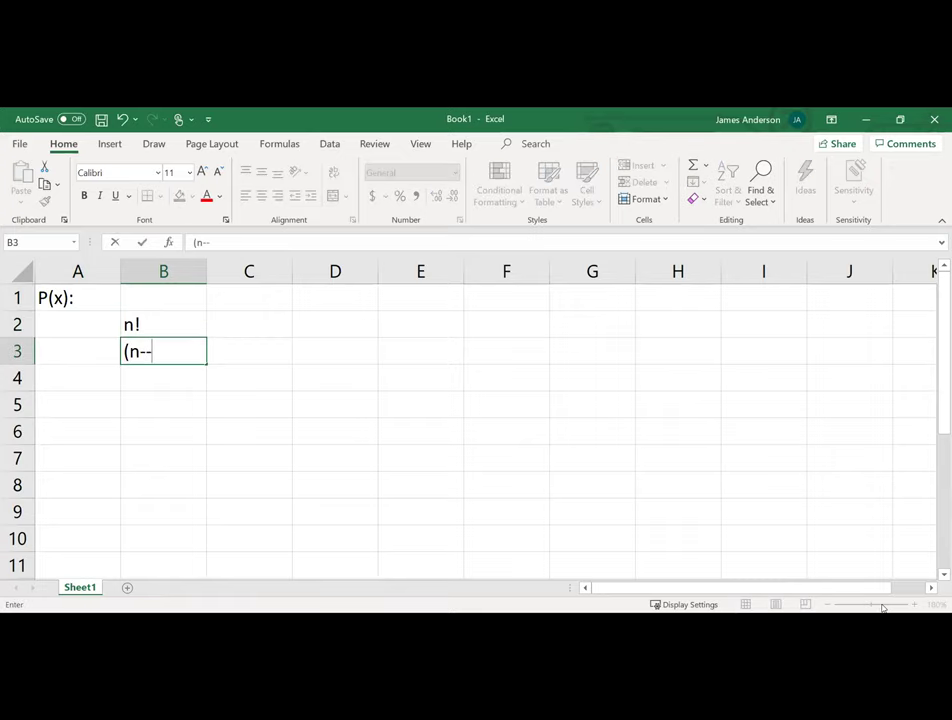
key("BackSpace")
type("x)~")
key("BackSpace")
type("!x!")
key("Tab")
- Extend B2 to the full expression n!/(n-x)!x! and clear B3
key("Up")
key("Left")
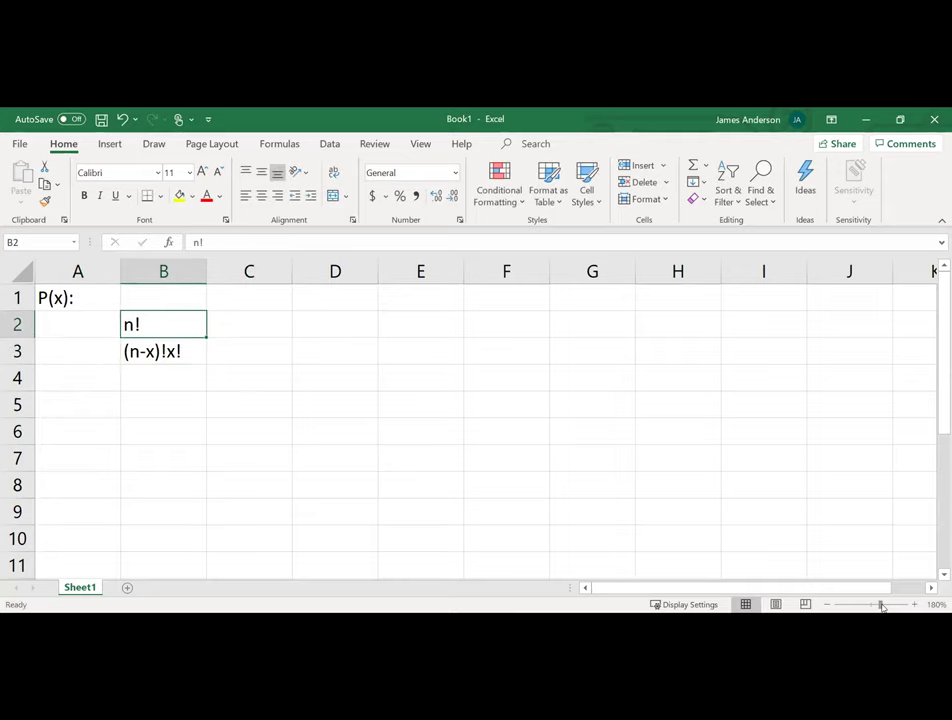
key("Down")
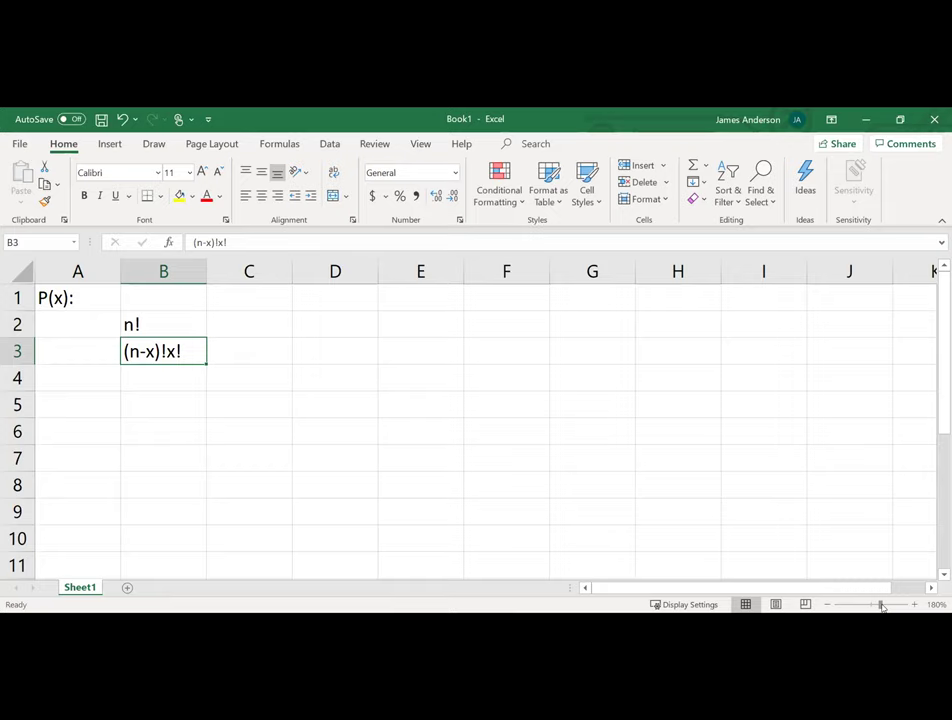
key("ctrl+c")
key("Up")
key("F2")
type("/(n-x")
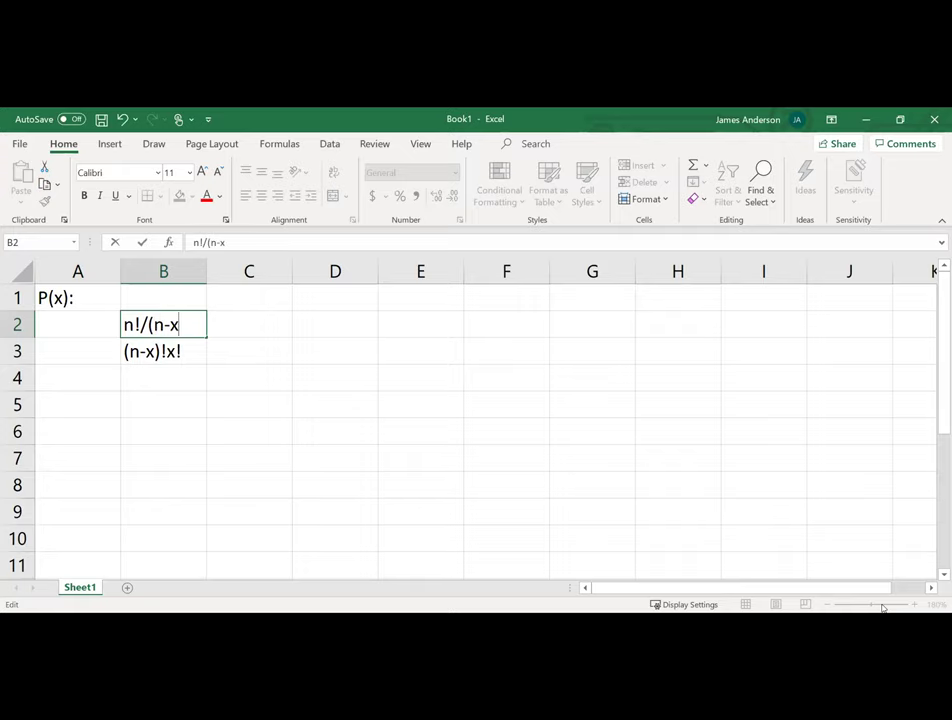
type("!")
key("BackSpace")
type(")!x!")
key("Return")
key("Delete")
- Enter *px*q(n-x) in C2 beside the B2 expression
key("Up")
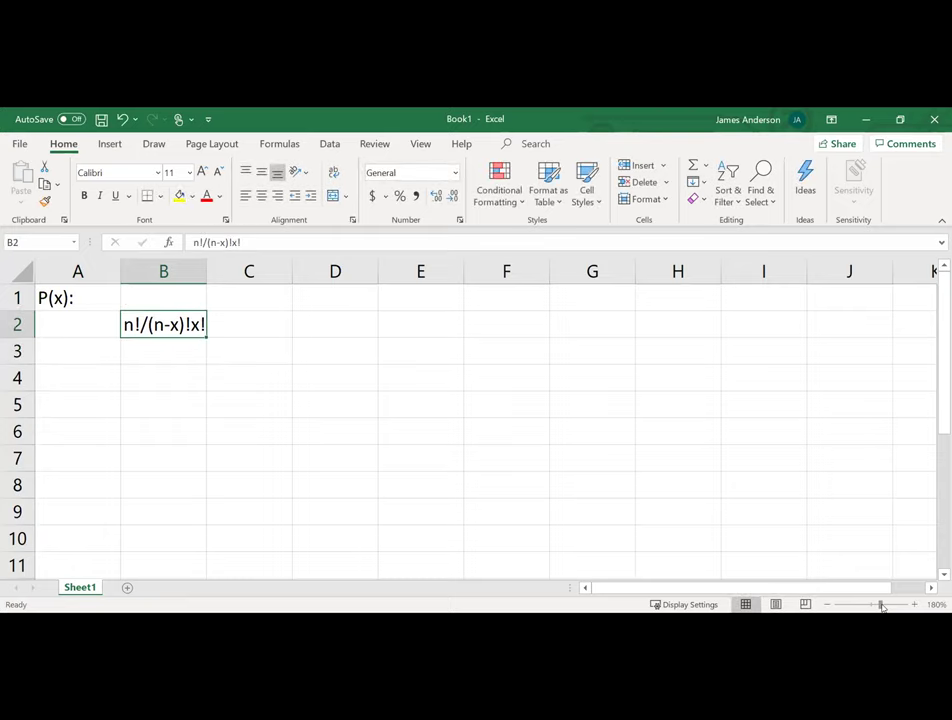
key("Right")
type("*")
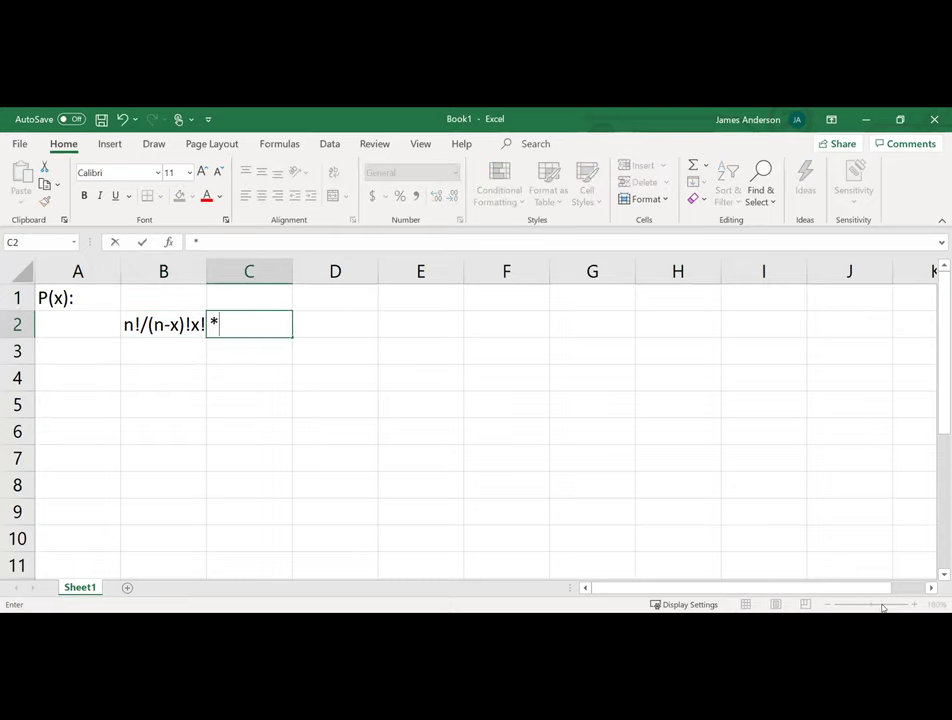
type("px*q(n-x)")
key("Return")
key("Up")
key("Left")
key("Up")
key("Down")
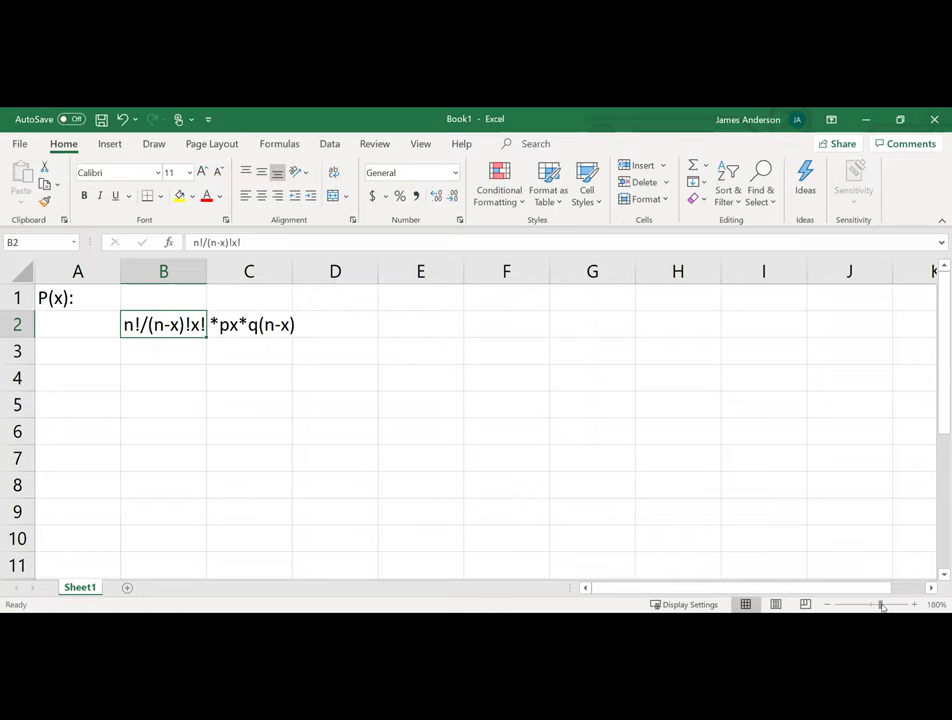
- Zoom the sheet in slightly to 186%
left_click_drag(881, 606, 884, 606)
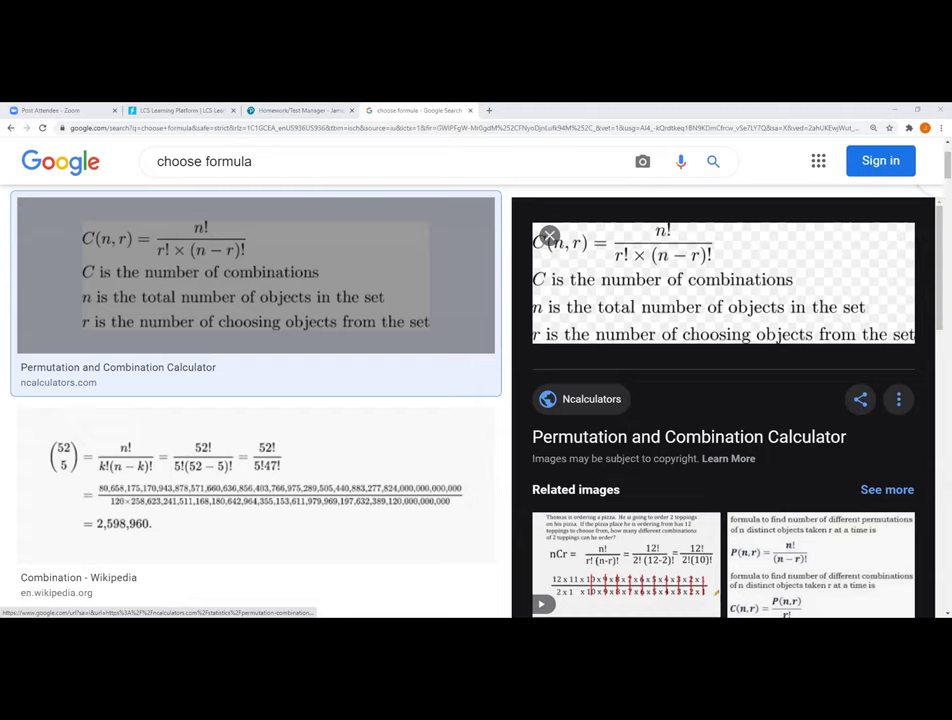
- Back in Excel, label A3:A6 as n, x, p and q
key("alt+Tab")
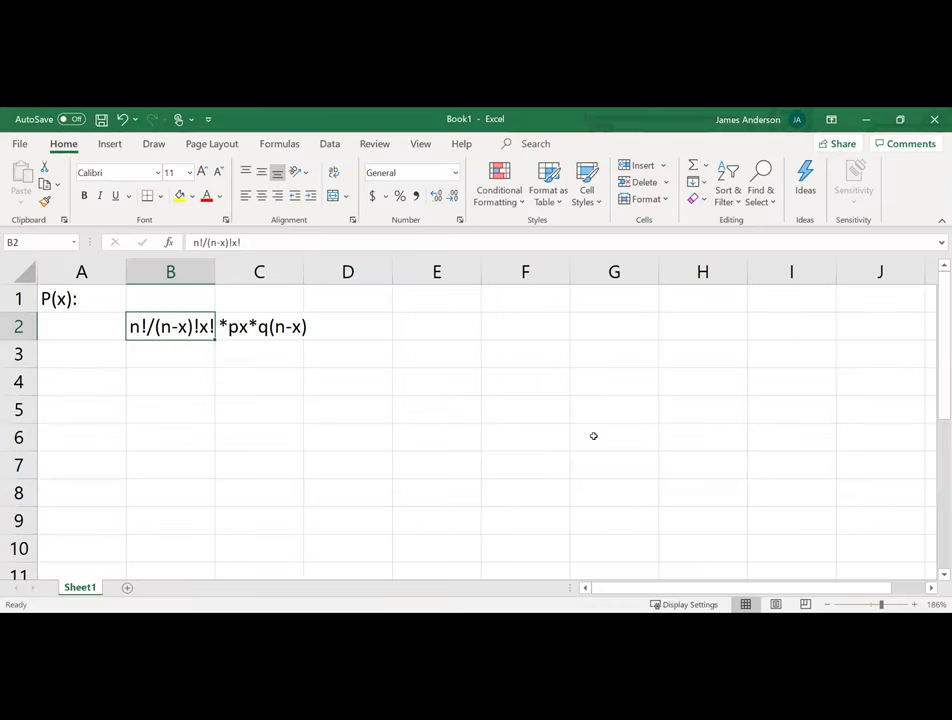
key("Down")
key("Left")
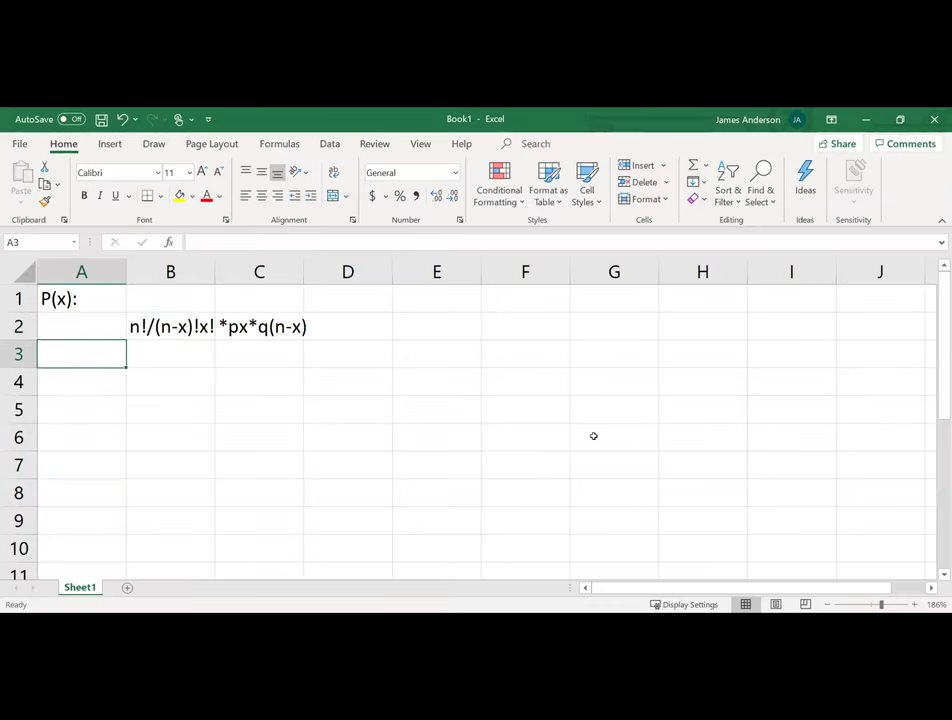
type("n")
key("Return")
type("x")
key("Return")
type("p-")
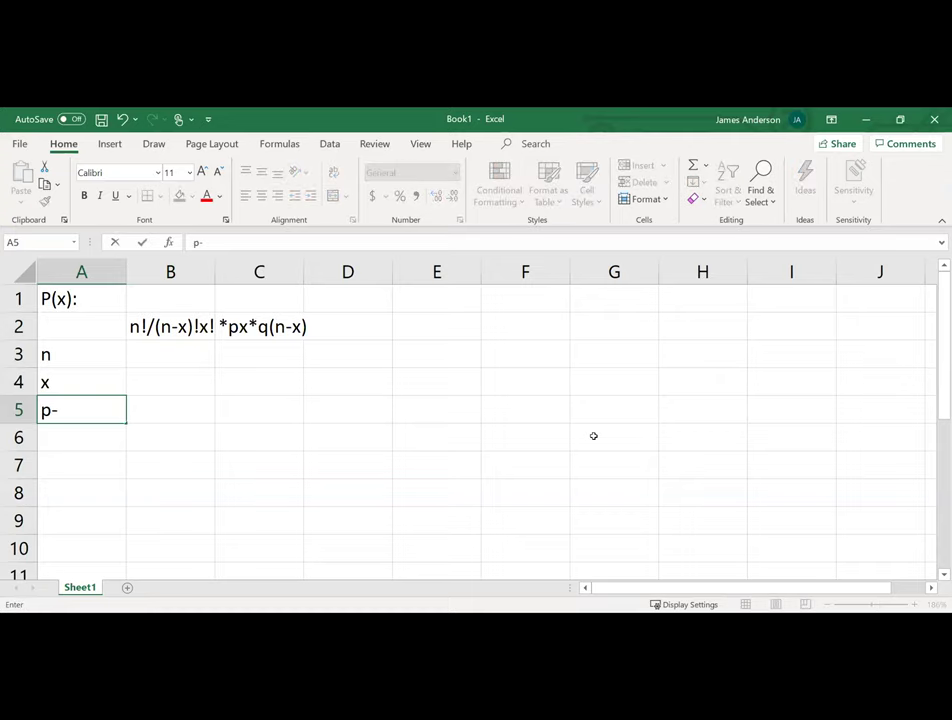
key("BackSpace")
key("Return")
type("q")
key("Return")
- Add the C(n,x) label in A7
key("Up")
key("Up")
key("Up")
key("Up")
key("Up")
key("Right")
key("Down")
key("Right")
key("Left")
key("Down")
key("Down")
key("Down")
key("Down")
key("Down")
key("Left")
key("Up")
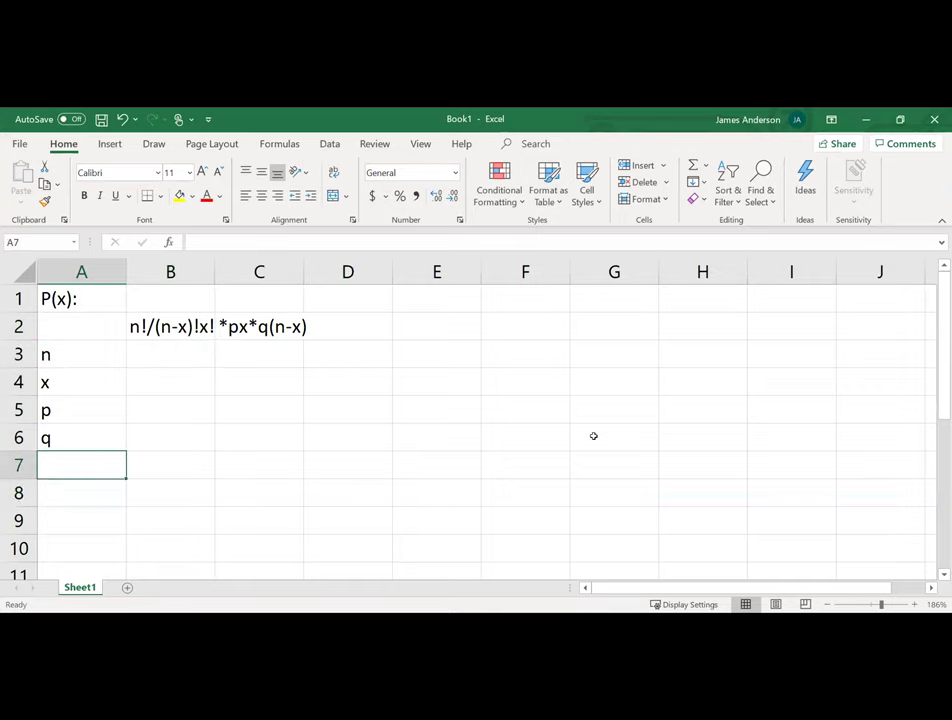
type("C(")
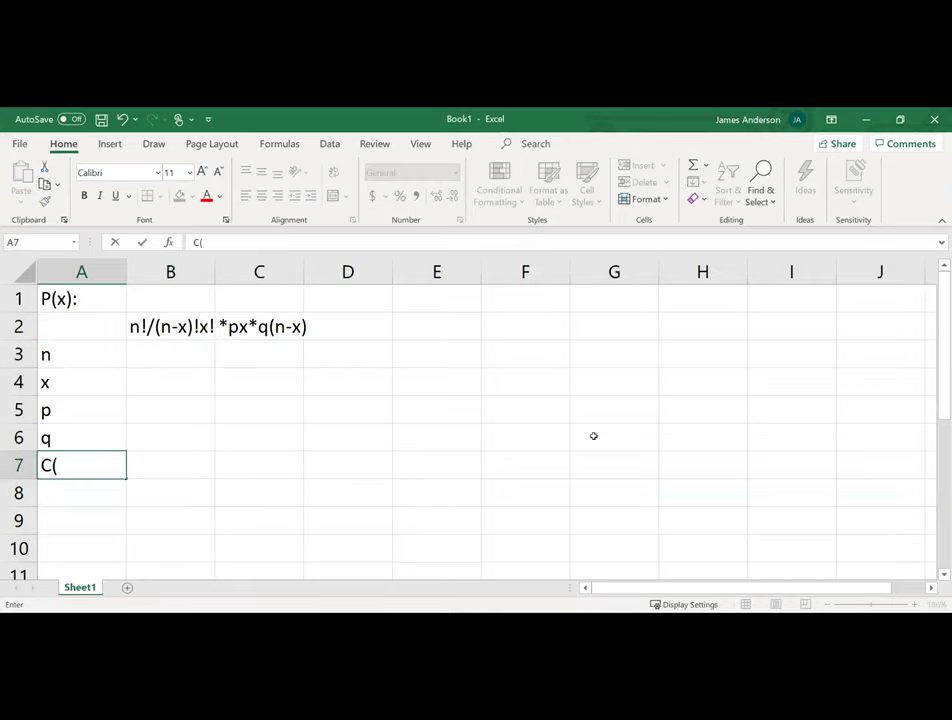
type("n,x)")
key("Return")
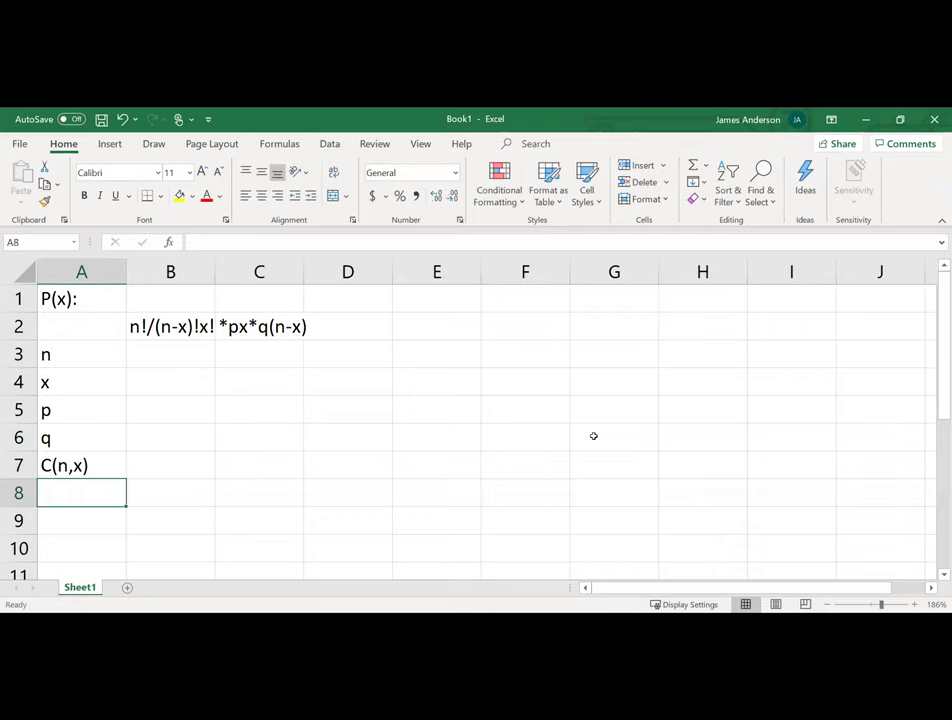
- Label A8 as px and A9 as q(n-x)
type("px")
key("Return")
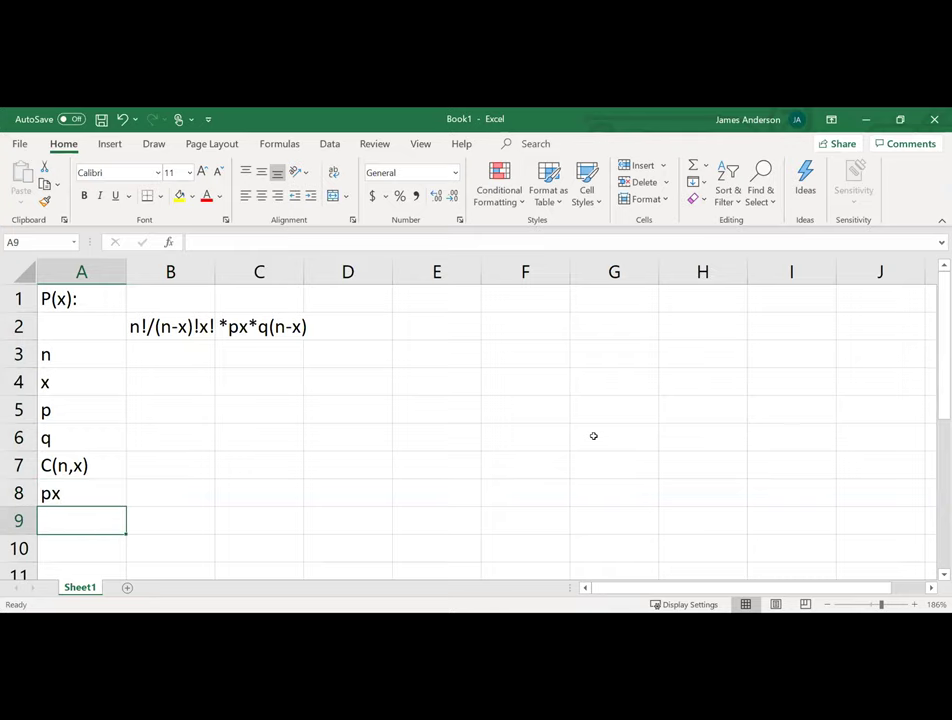
type("q(n")
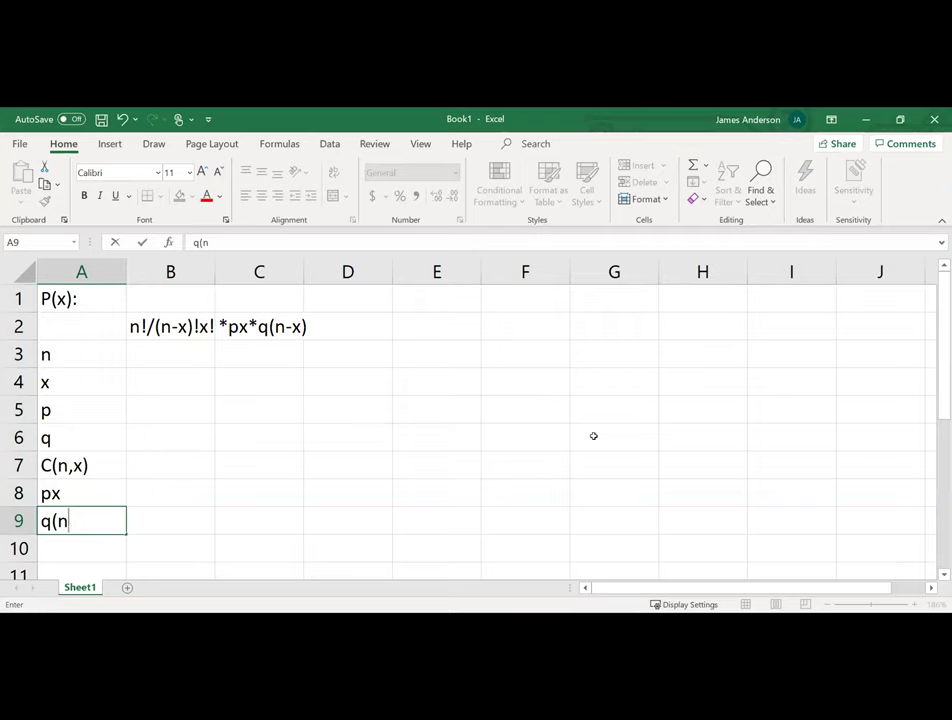
type("-x)")
key("Return")
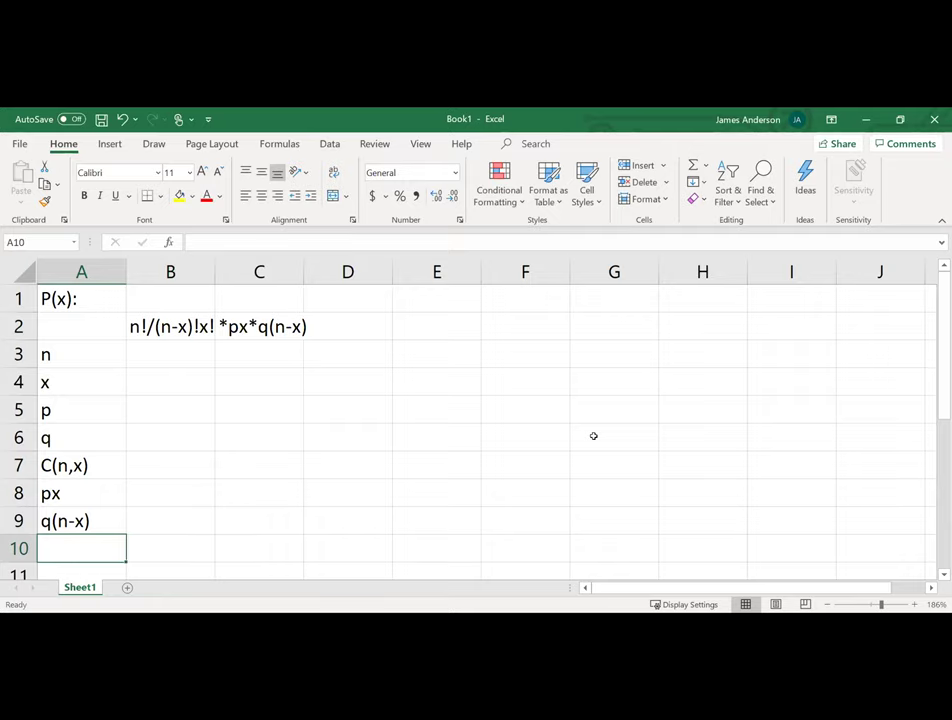
- Enter =CHOOSE(B3,B4) in B7 for the C(n,x) value
key("Up")
key("Up")
key("Up")
key("Up")
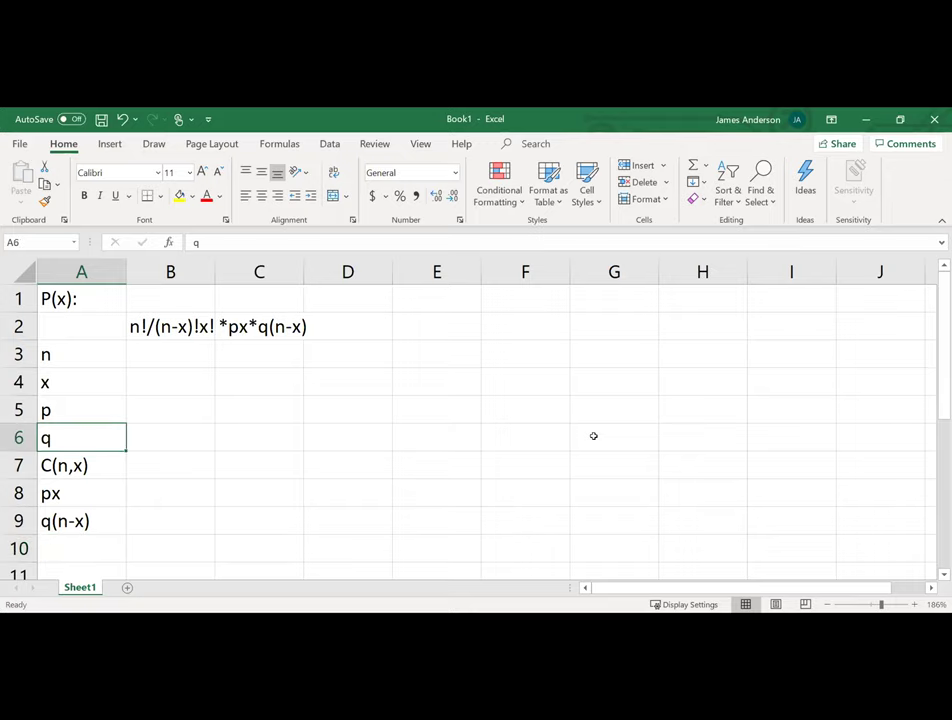
key("Down")
key("Right")
type("=")
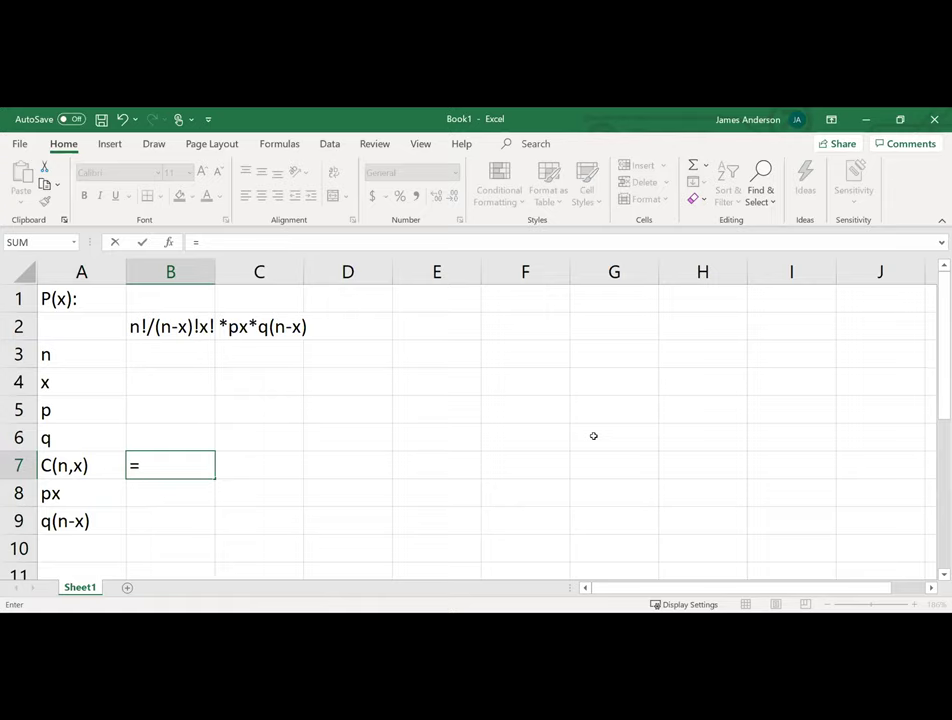
type("cho")
key("Tab")
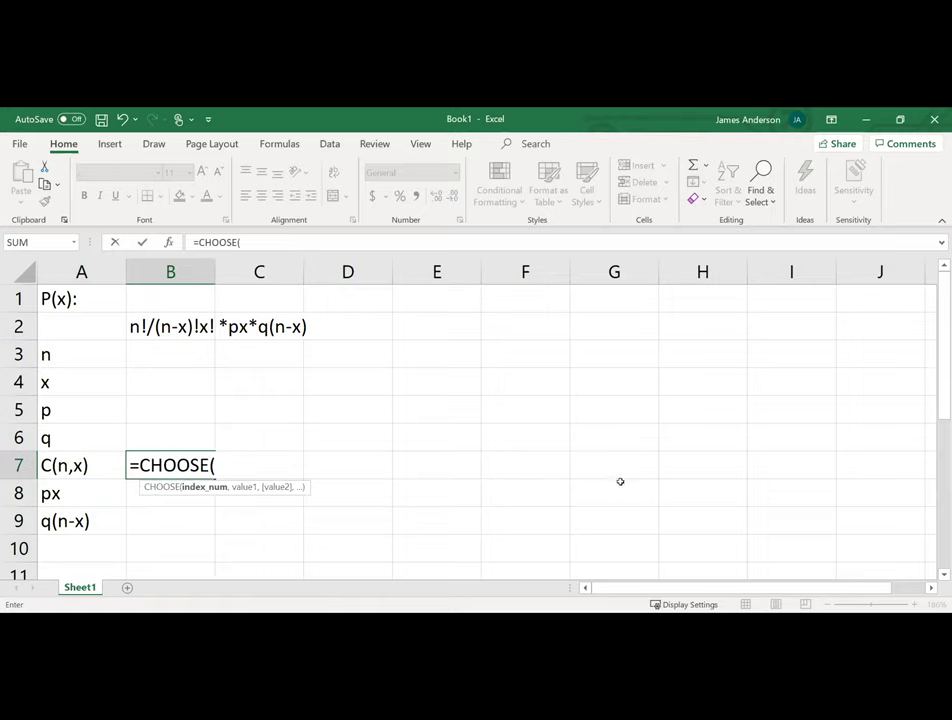
left_click(158, 357)
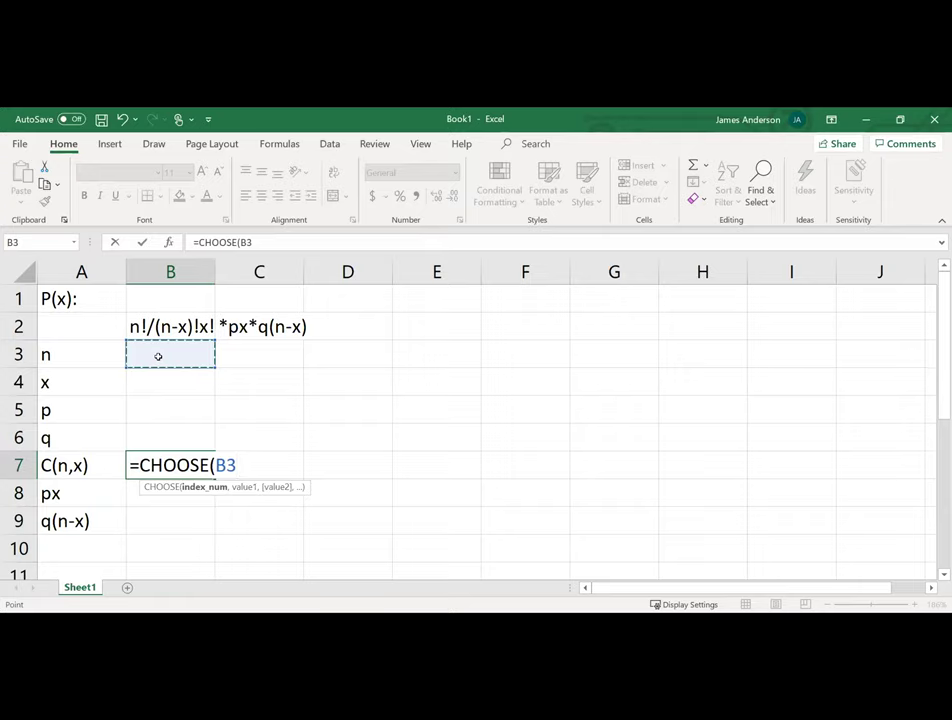
type(",")
left_click(173, 374)
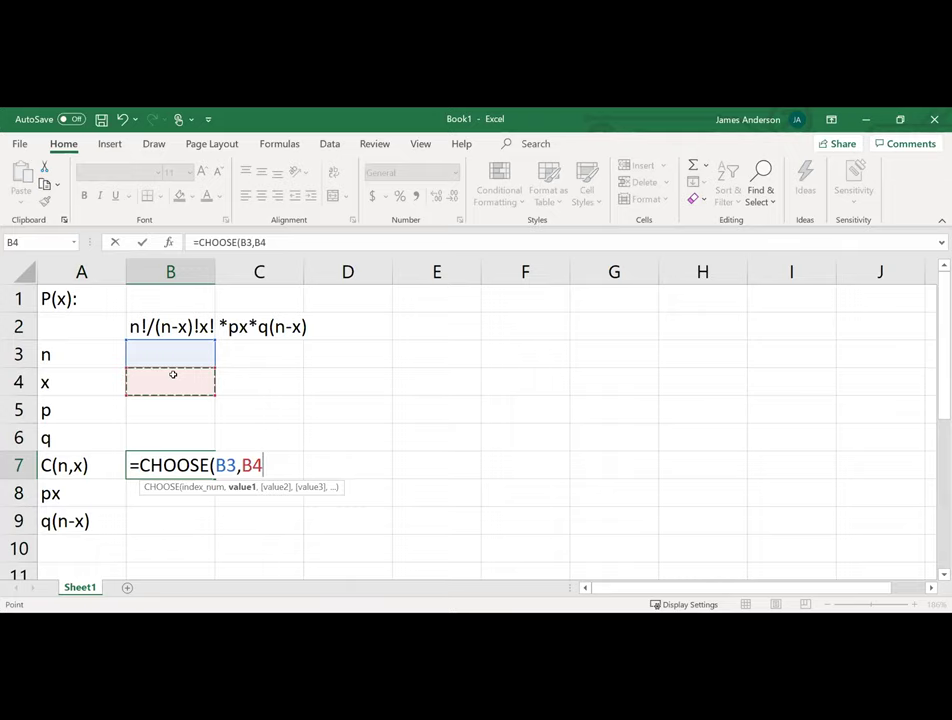
type(")")
key("Return")
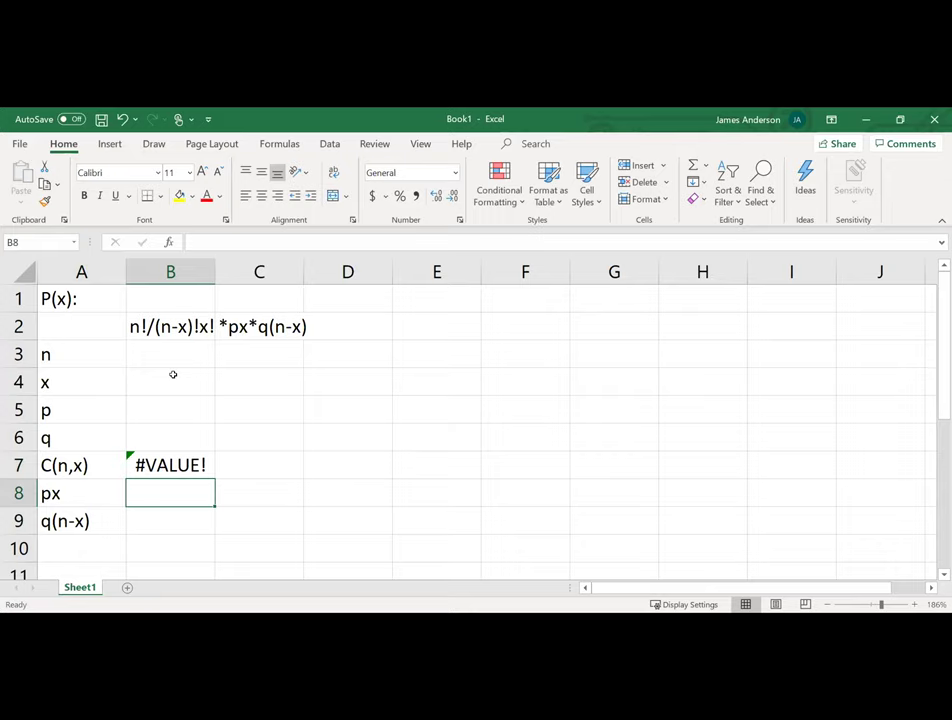
- Compute px in B8 as =B5^B4
type("=")
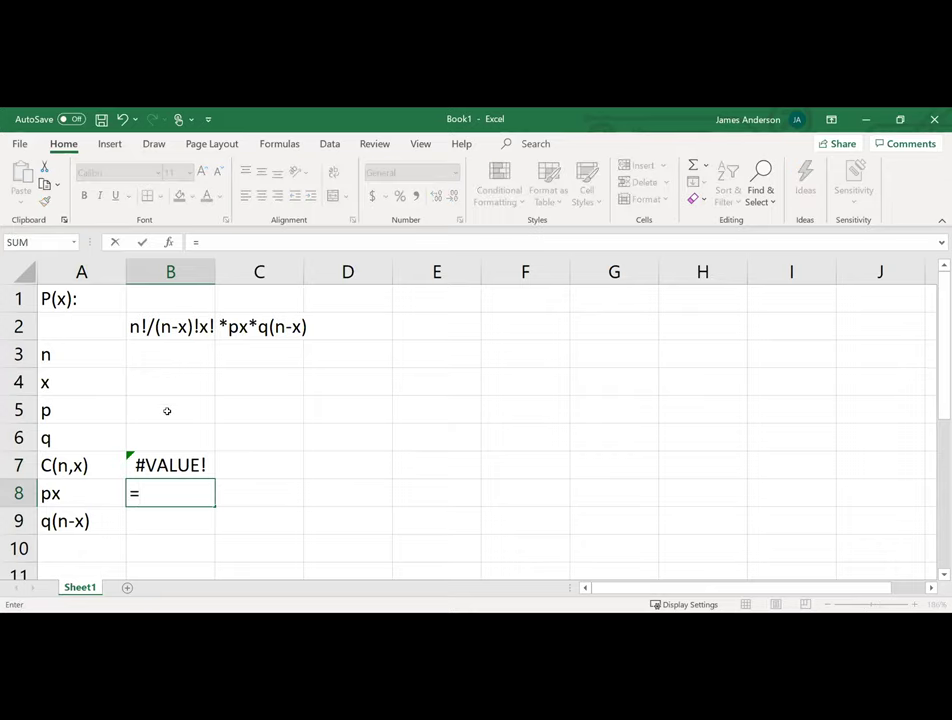
left_click(160, 411)
type("^")
left_click(154, 382)
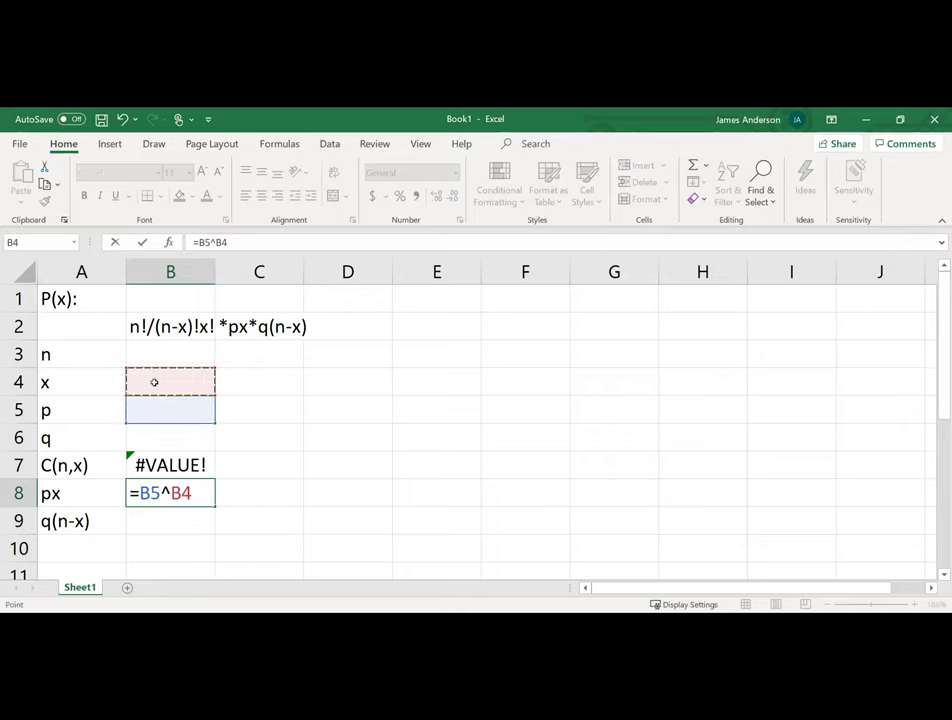
key("Return")
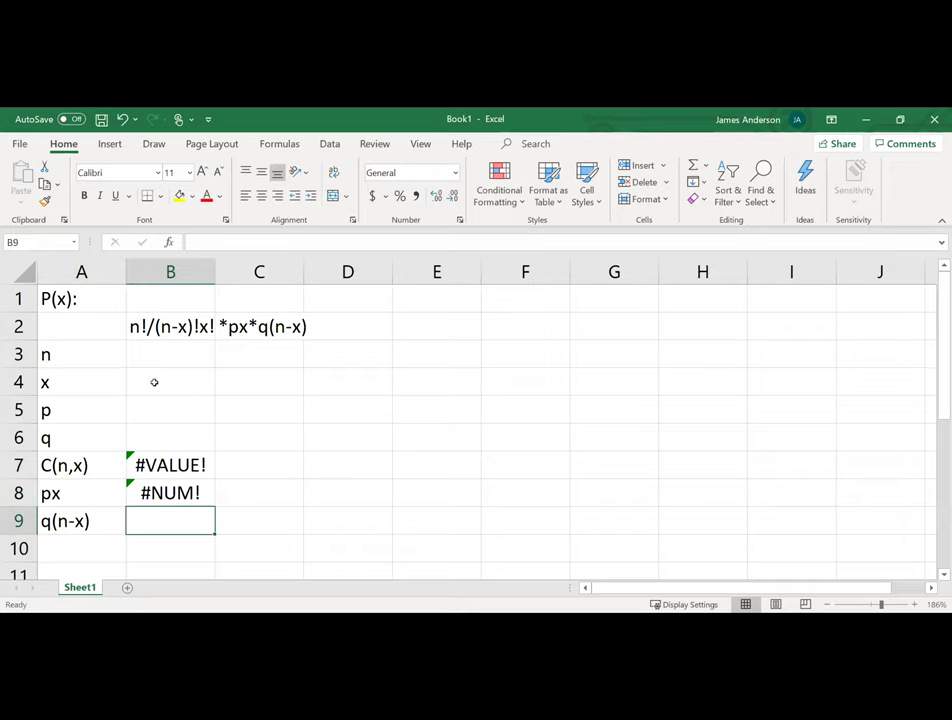
- Compute q(n-x) in B9 as =B6^(B3-B4)
type("=")
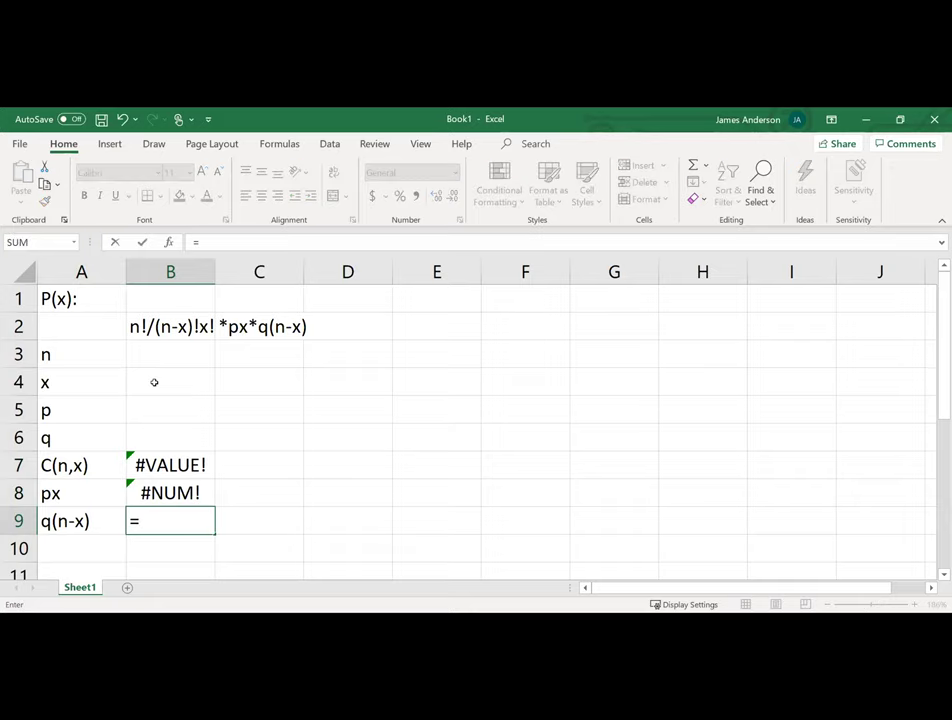
left_click(164, 438)
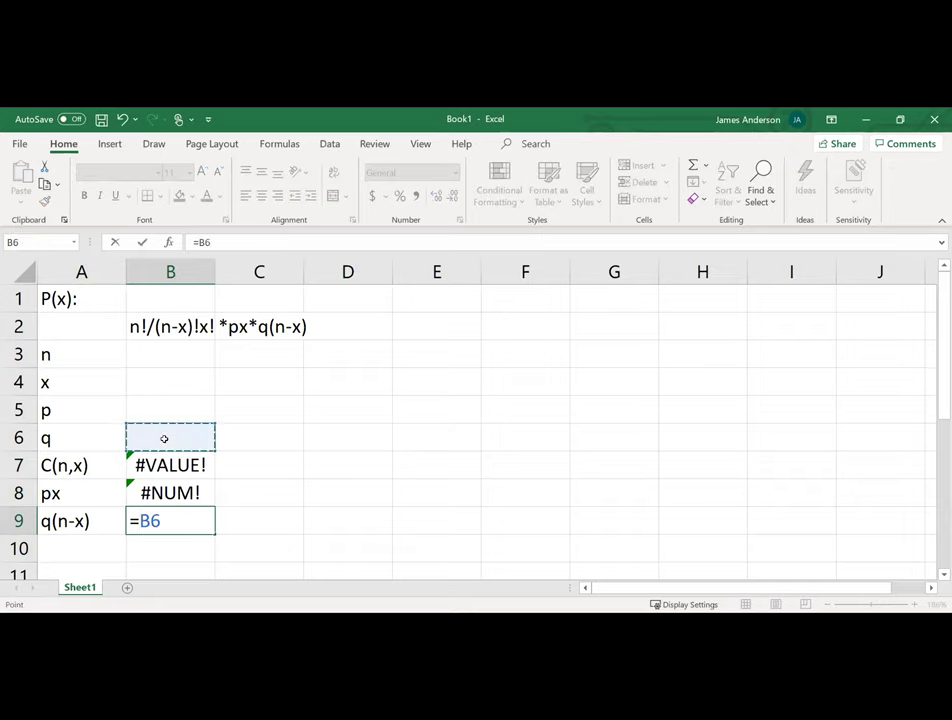
type("^(")
left_click(164, 354)
type("-")
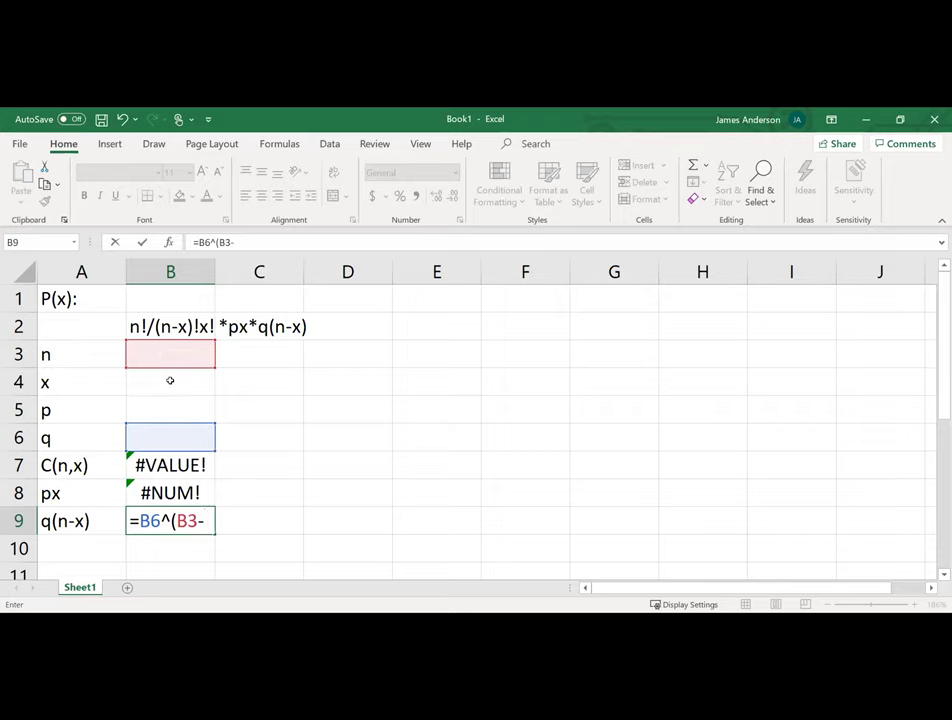
left_click(170, 381)
type(")")
key("Return")
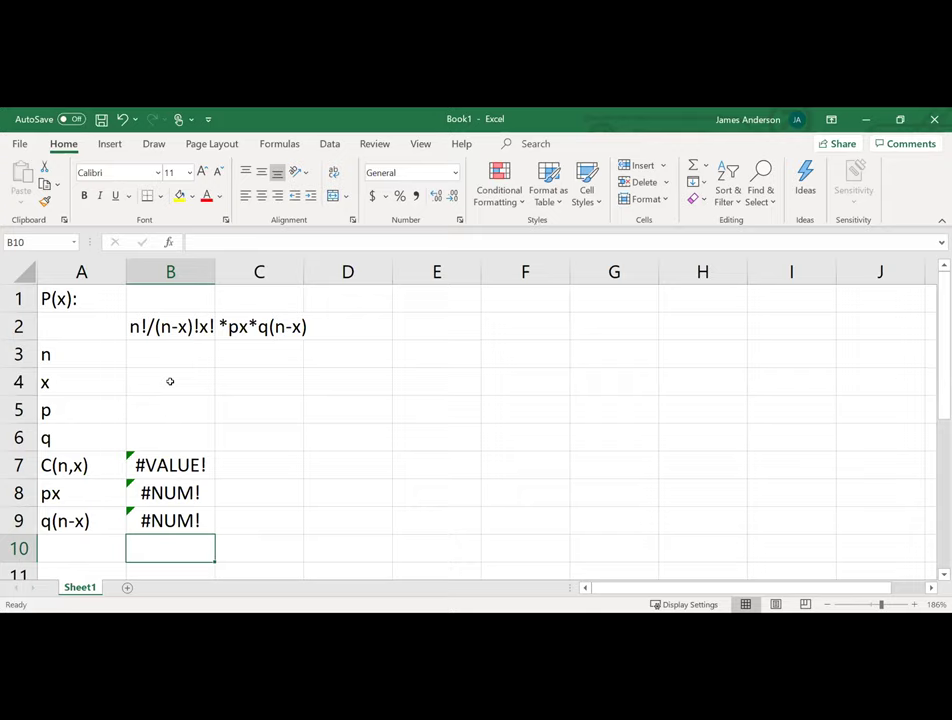
- Put the label Check in E7
key("Right")
key("Right")
key("Up")
key("Up")
key("Up")
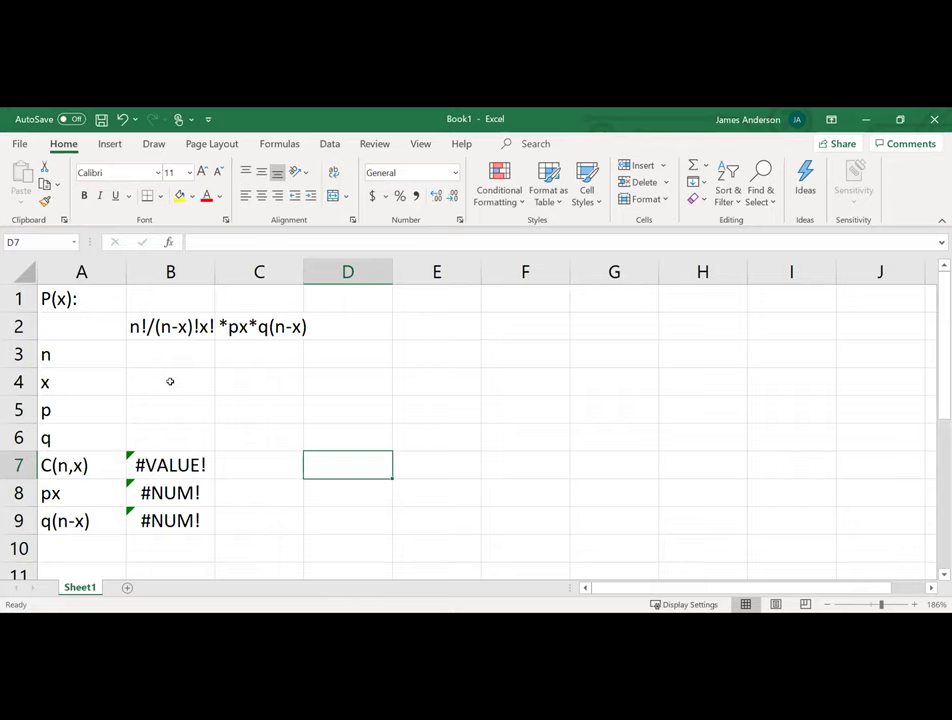
key("Right")
type("Check")
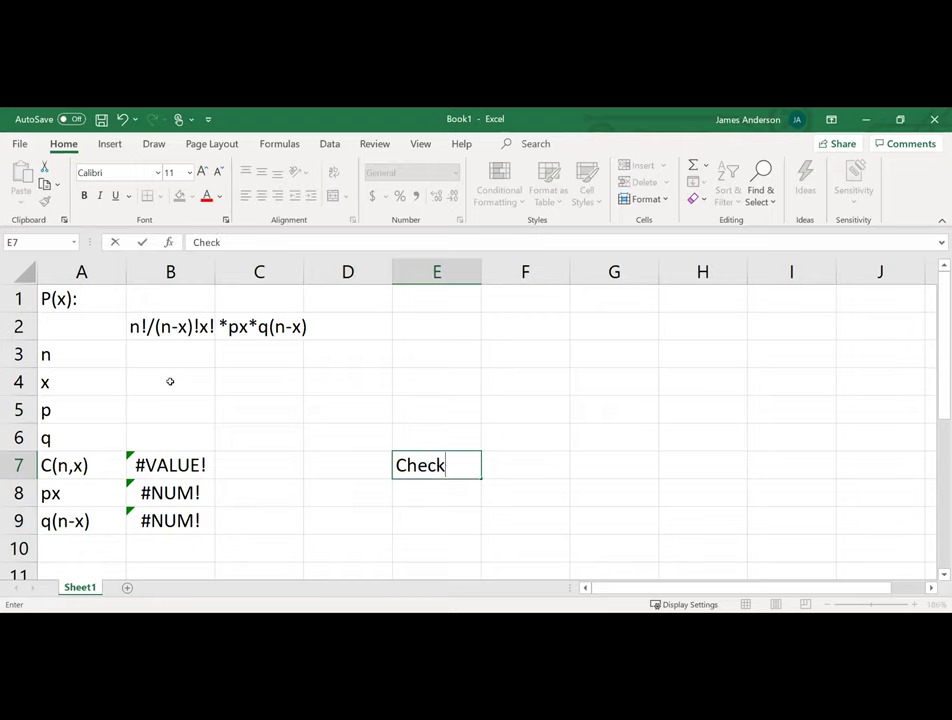
key("Return")
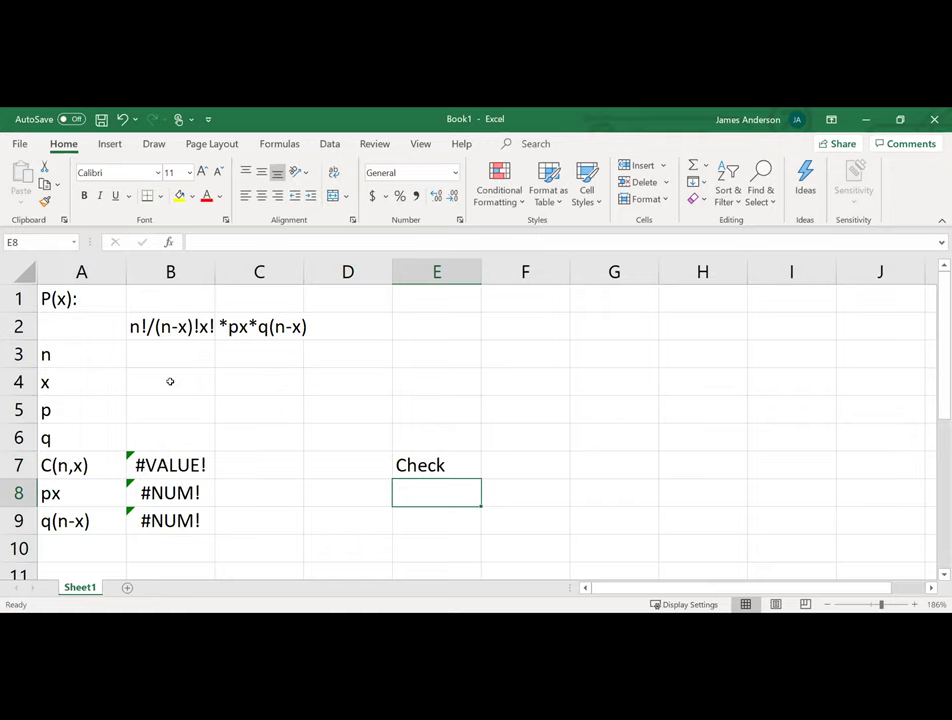
- Begin the E8 check as =PERMUT(B3) divided by a denominator using B3-B4
type("=")
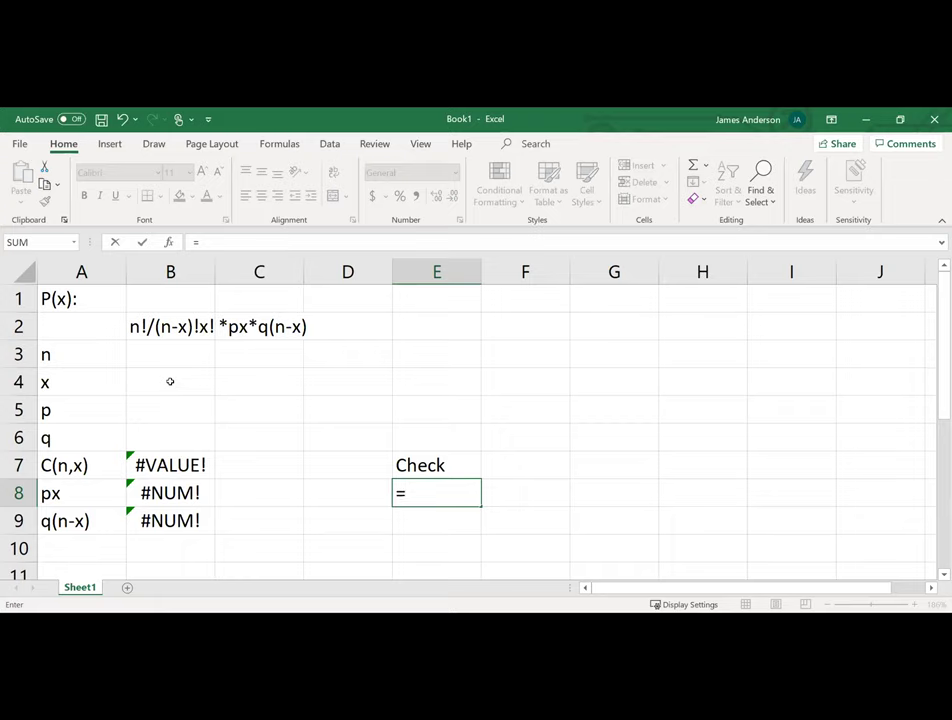
type("perm")
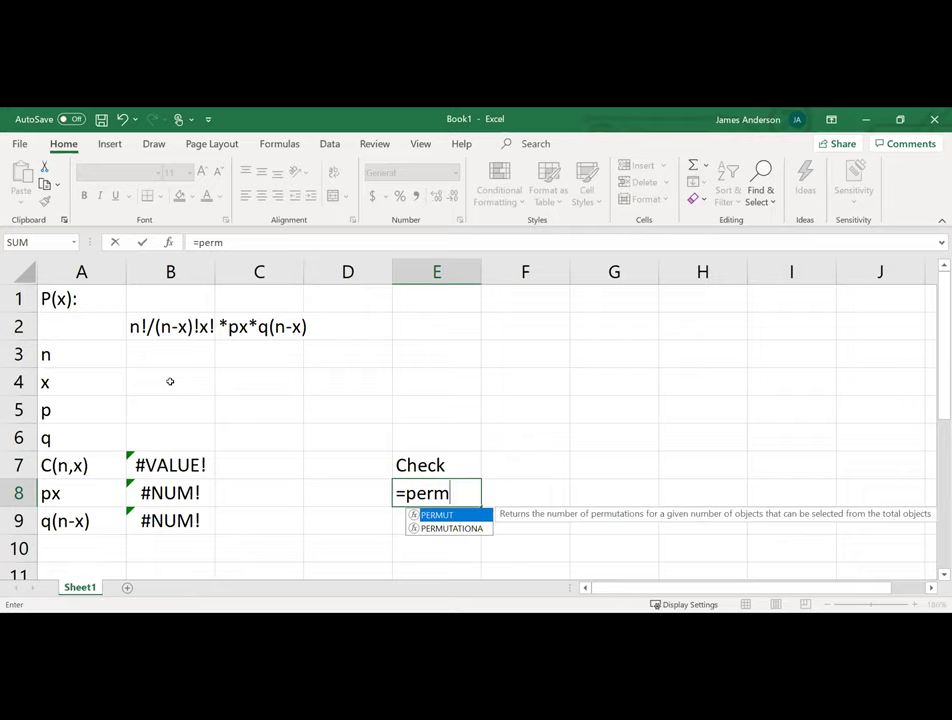
key("Tab")
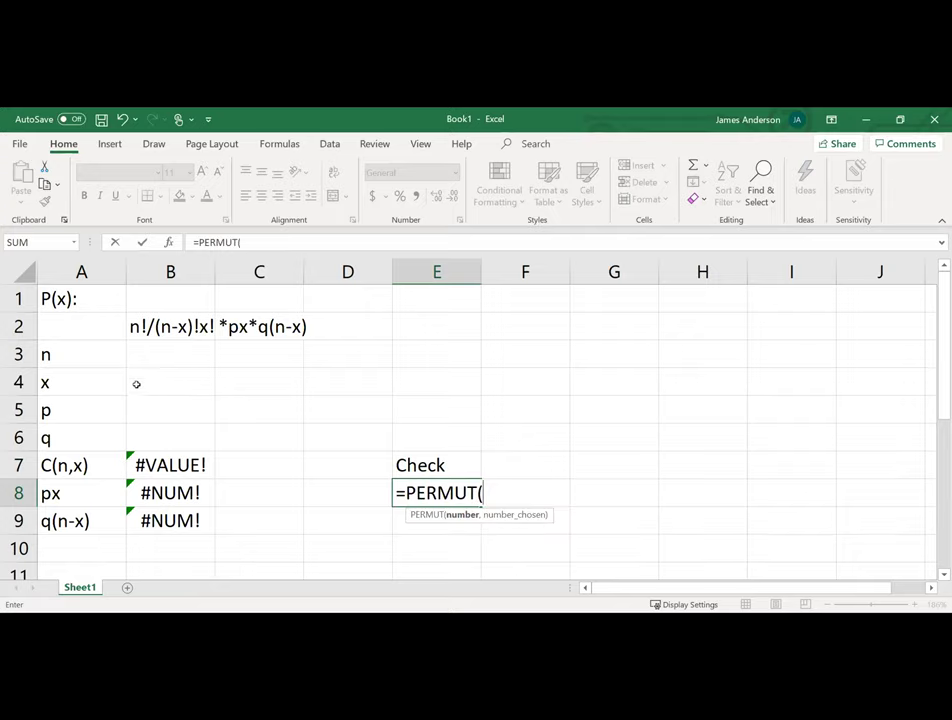
left_click(133, 357)
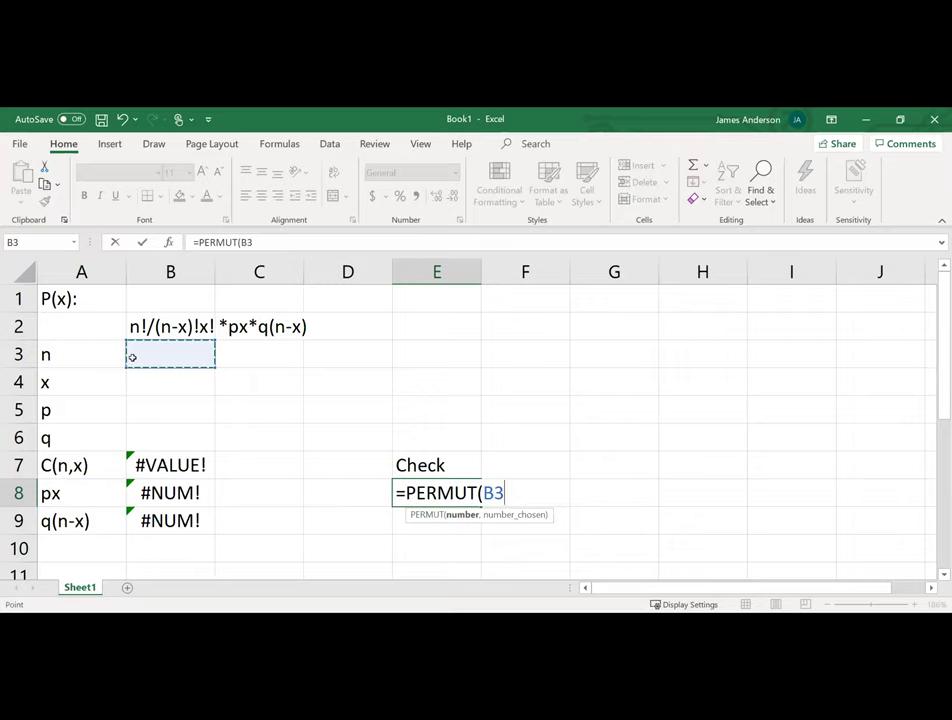
type(")")
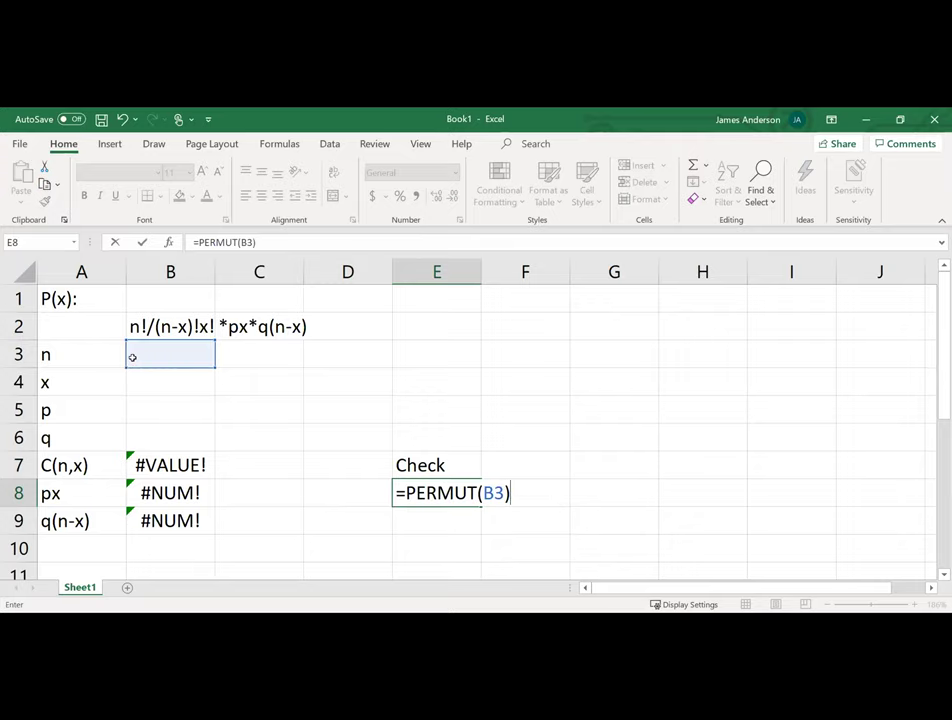
type("/(")
type("(")
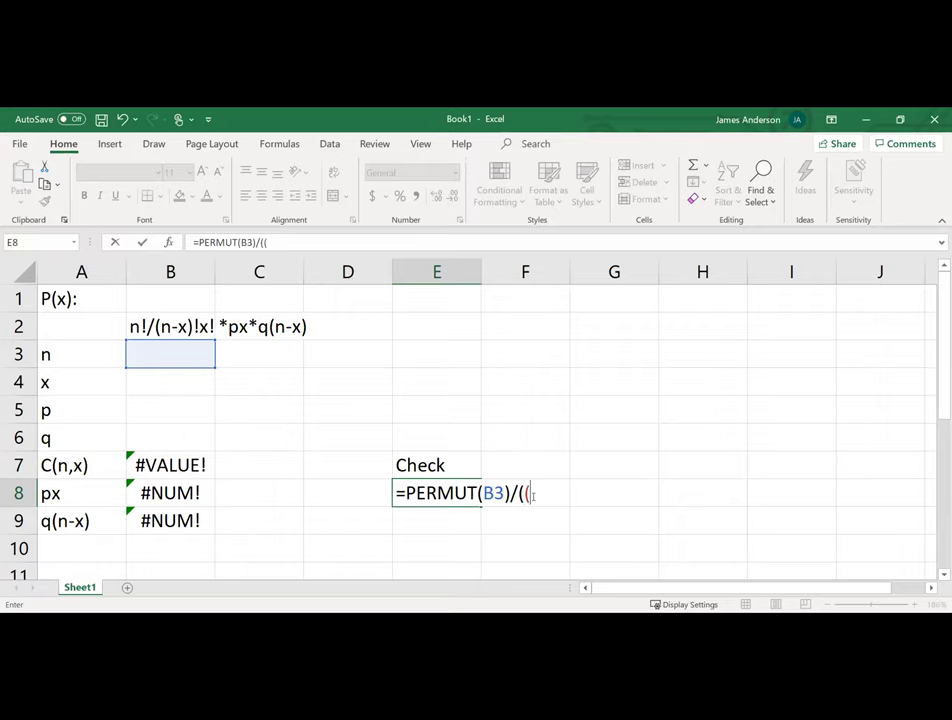
left_click(186, 356)
type("-")
left_click(169, 376)
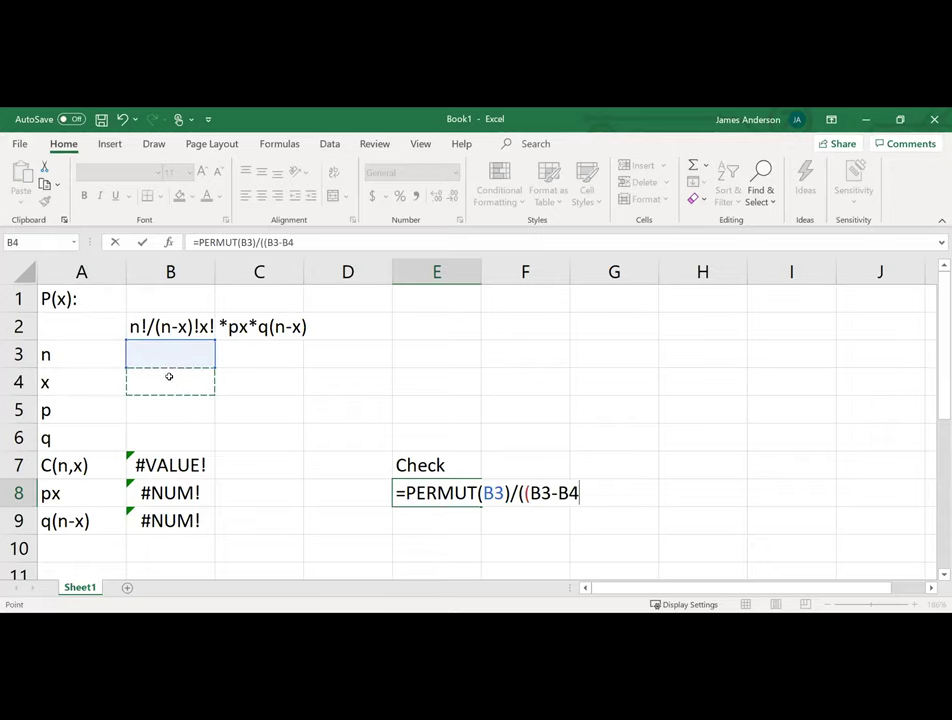
type(")")
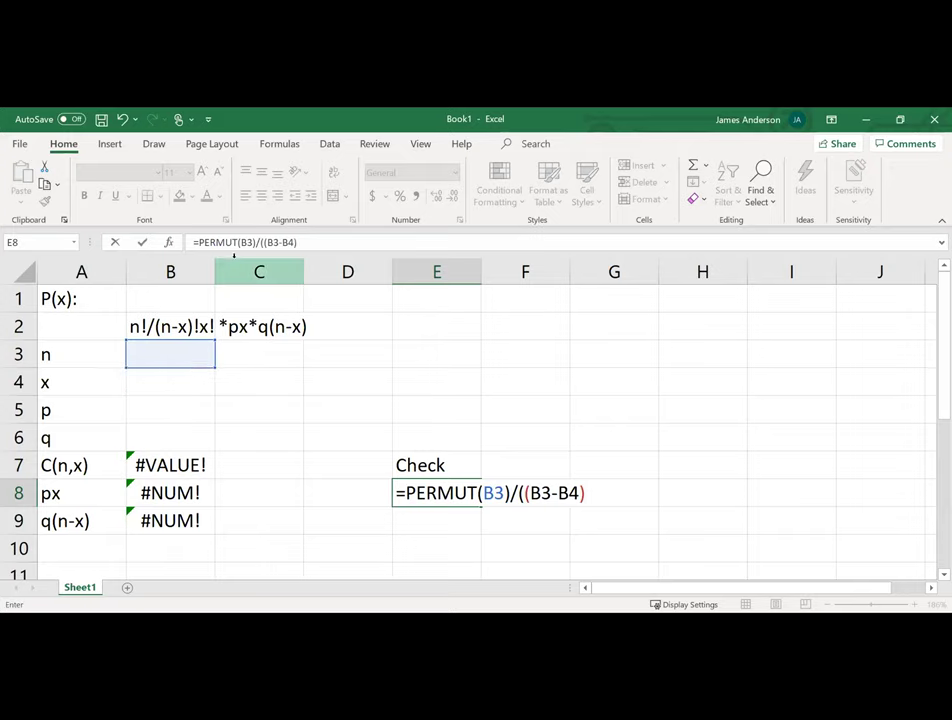
- Complete the denominator as PERMUT(B3-B4)*PERMUT(B4) and commit the check formula
left_click(241, 242)
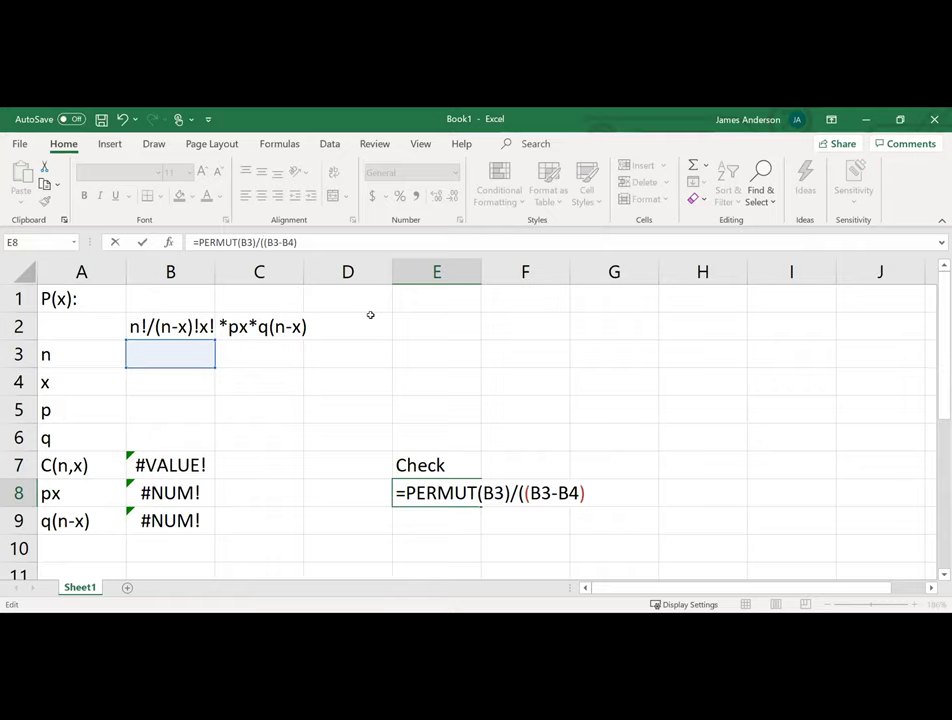
type("PERMUT(B3-B4)")
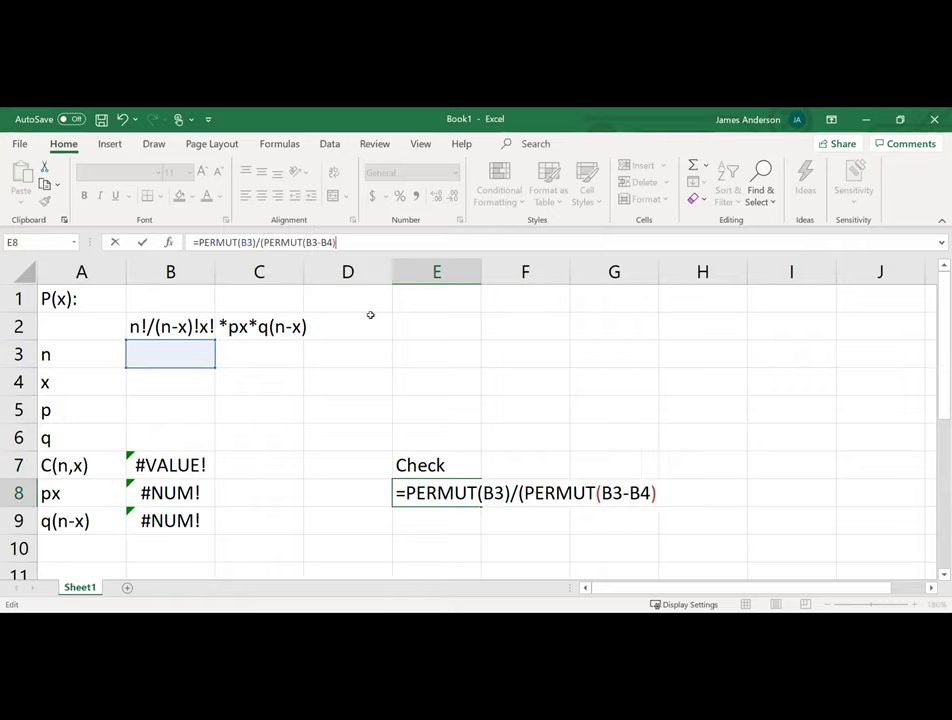
type("*perm")
key("Tab")
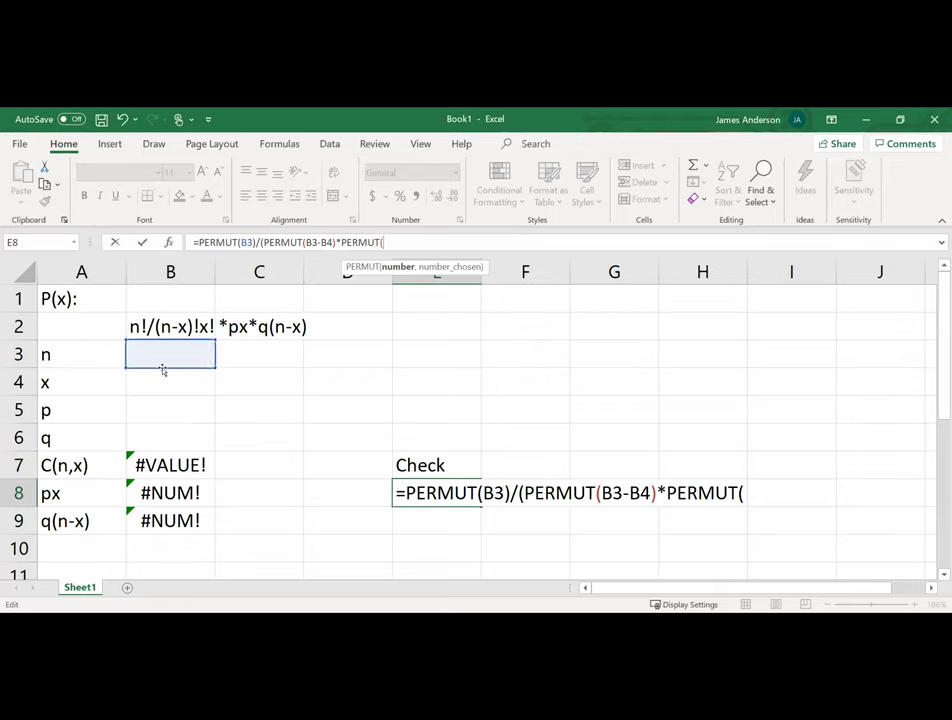
left_click(170, 383)
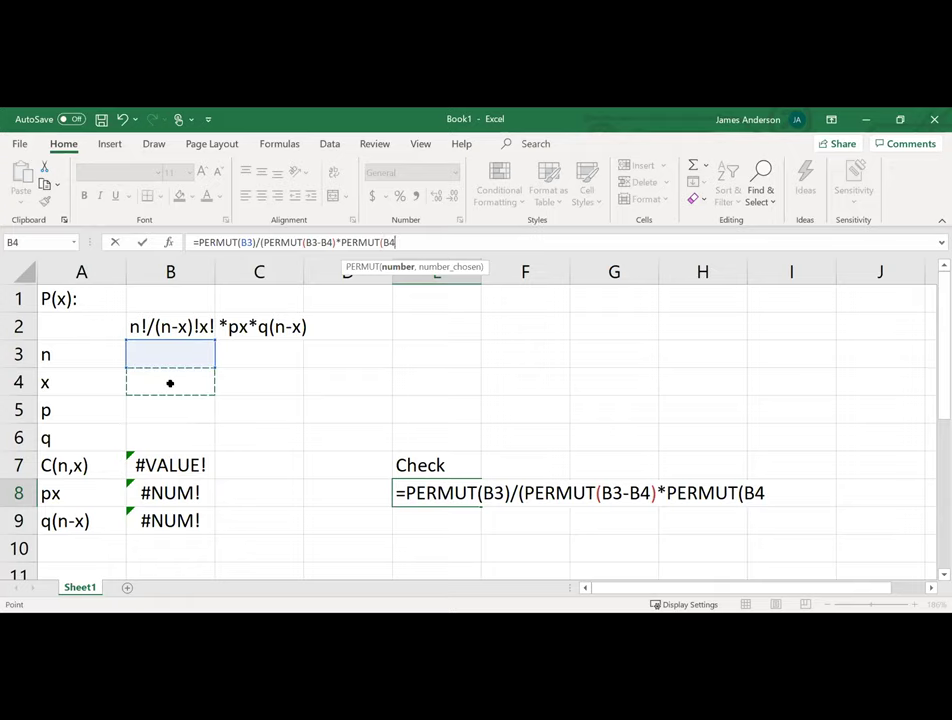
type("))*")
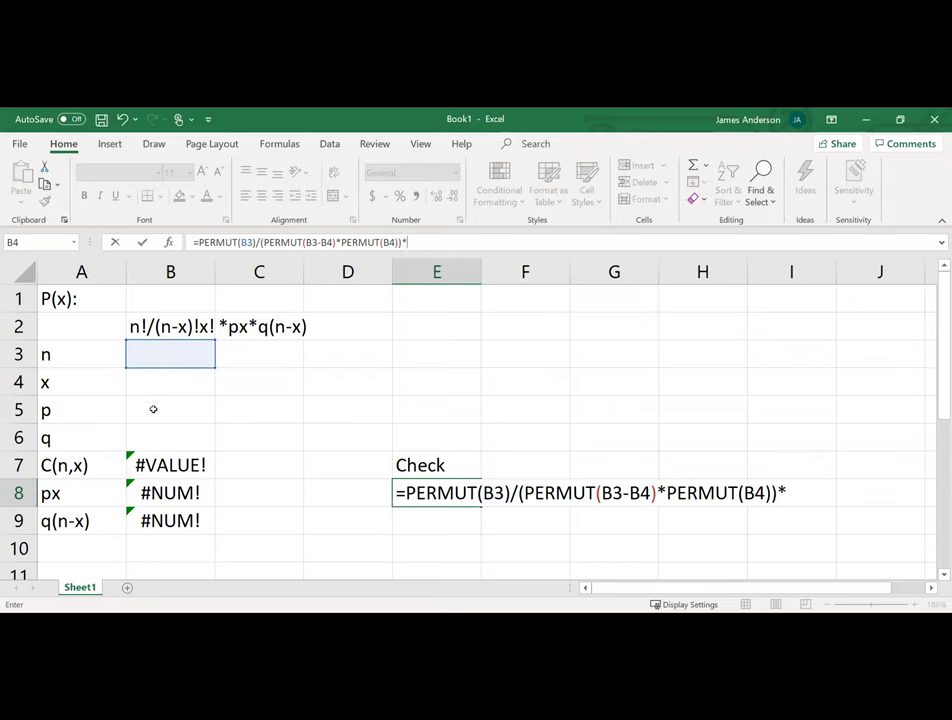
key("BackSpace")
key("Return")
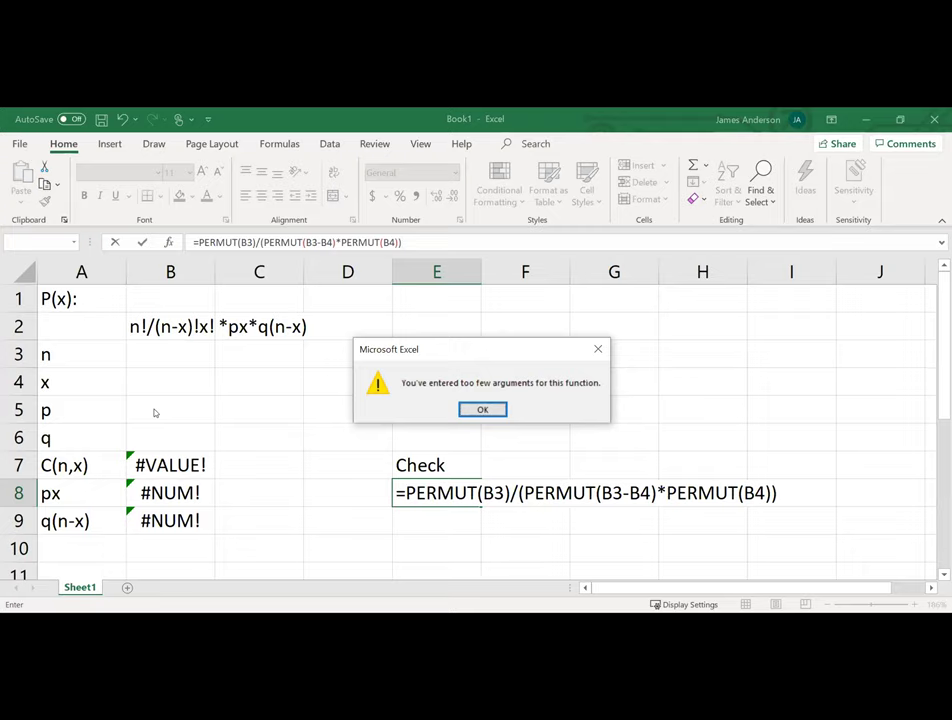
- Dismiss the too-few-arguments warning, discard the E8 formula, and return to B3
key("Return")
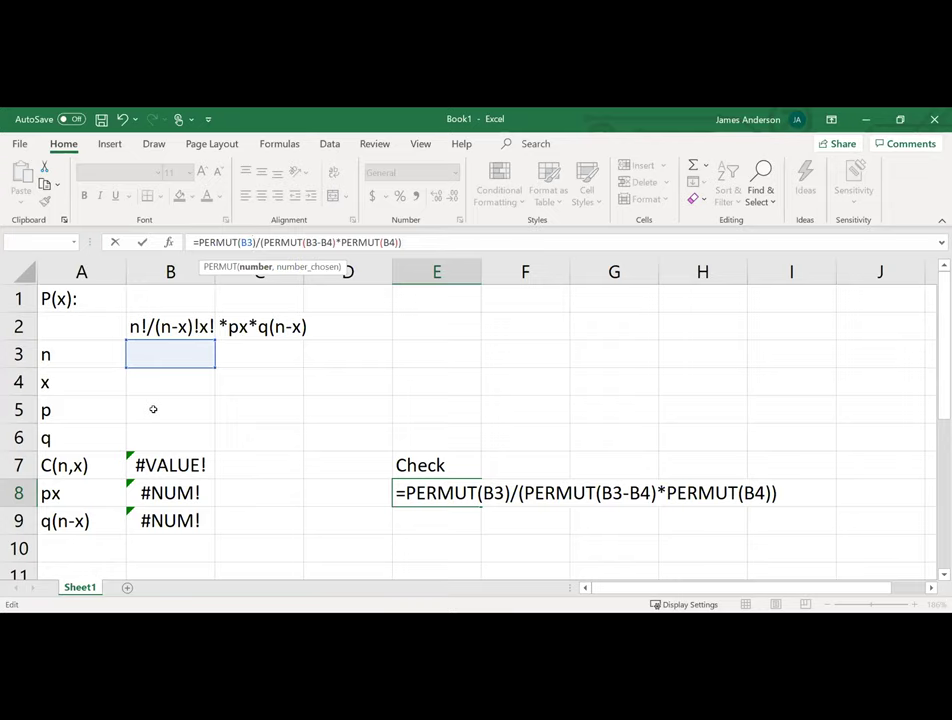
key("Escape")
key("Up")
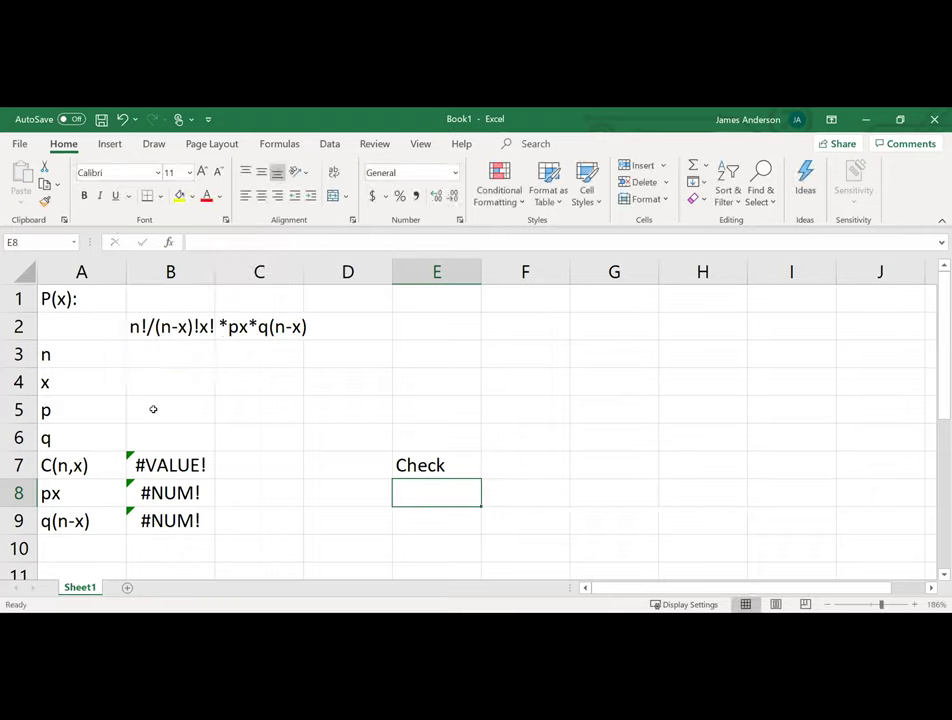
key("Left")
key("Left")
key("Left")
key("Left")
key("Up")
key("Up")
key("Up")
key("Up")
key("Right")
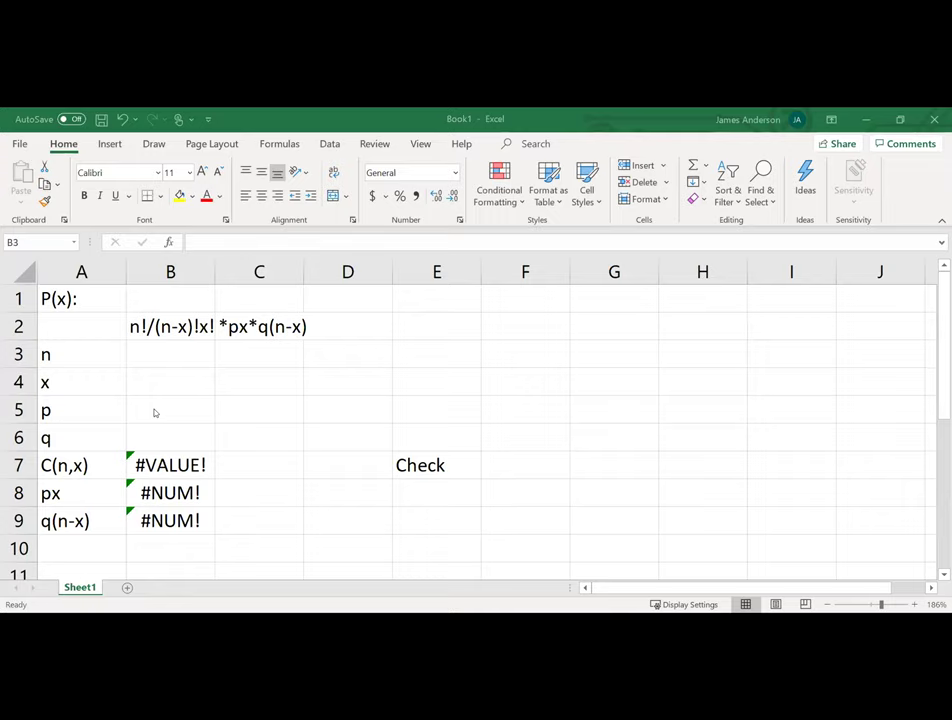
- Type 'Treat 150 men with scalp shampoo for baldness' in E1 and 'Of those, 145 were successful.' in E2
left_click(443, 306)
type("Treat")
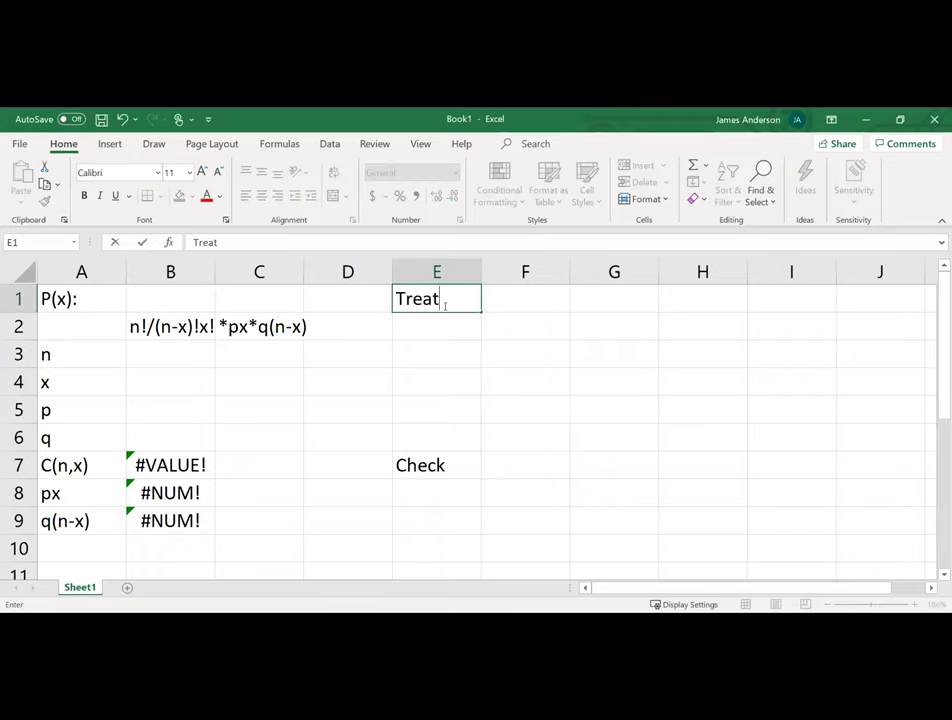
type(" 150 men with scalp ")
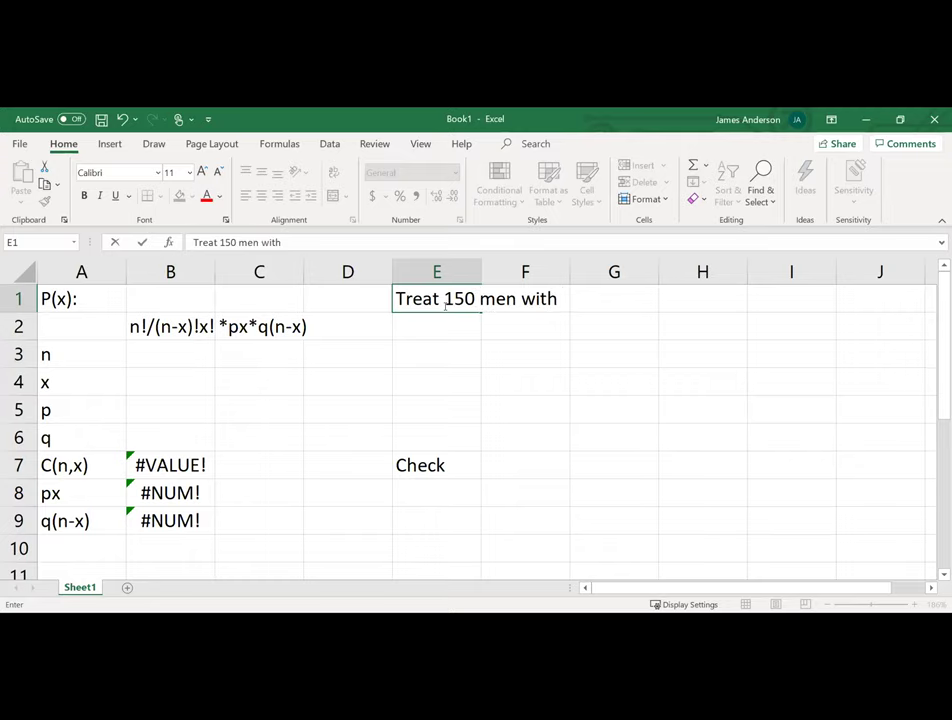
type("shamp")
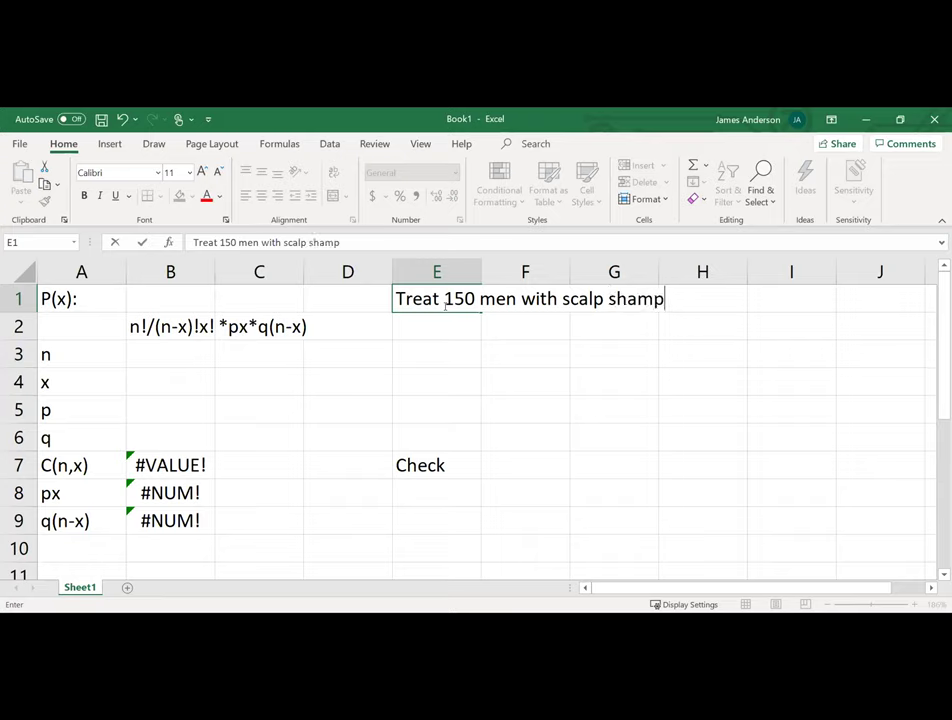
type("oo for baldness")
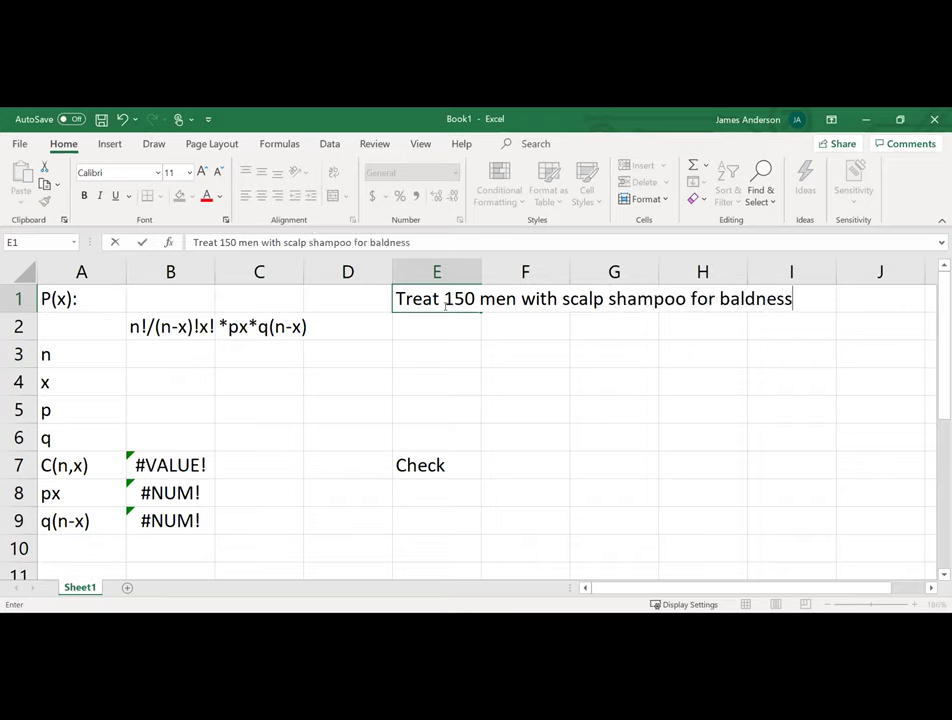
key("Return")
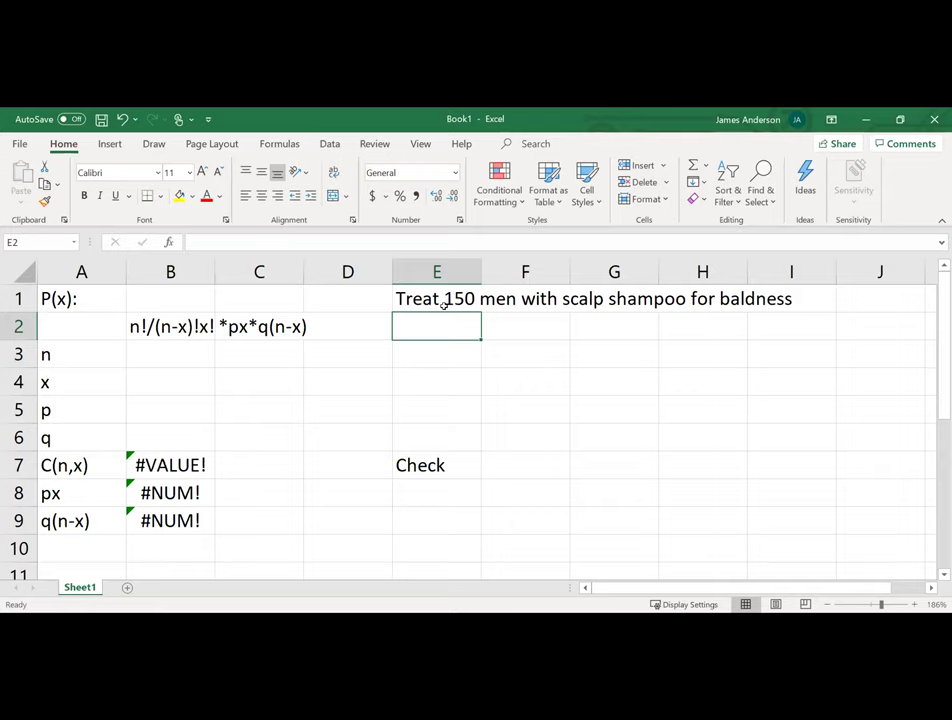
type("O")
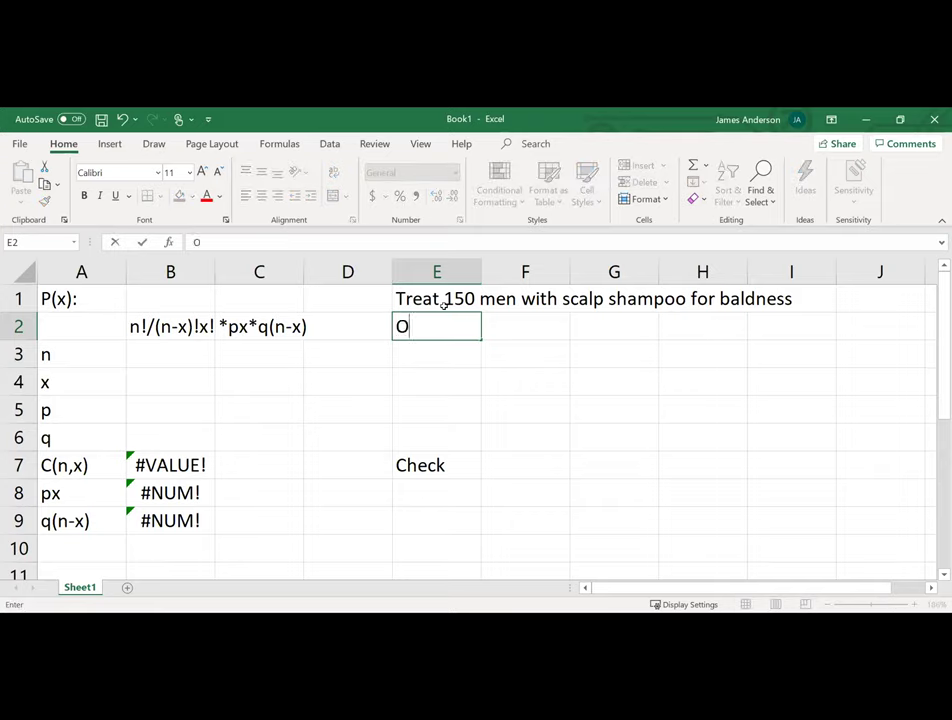
type("f those, 145")
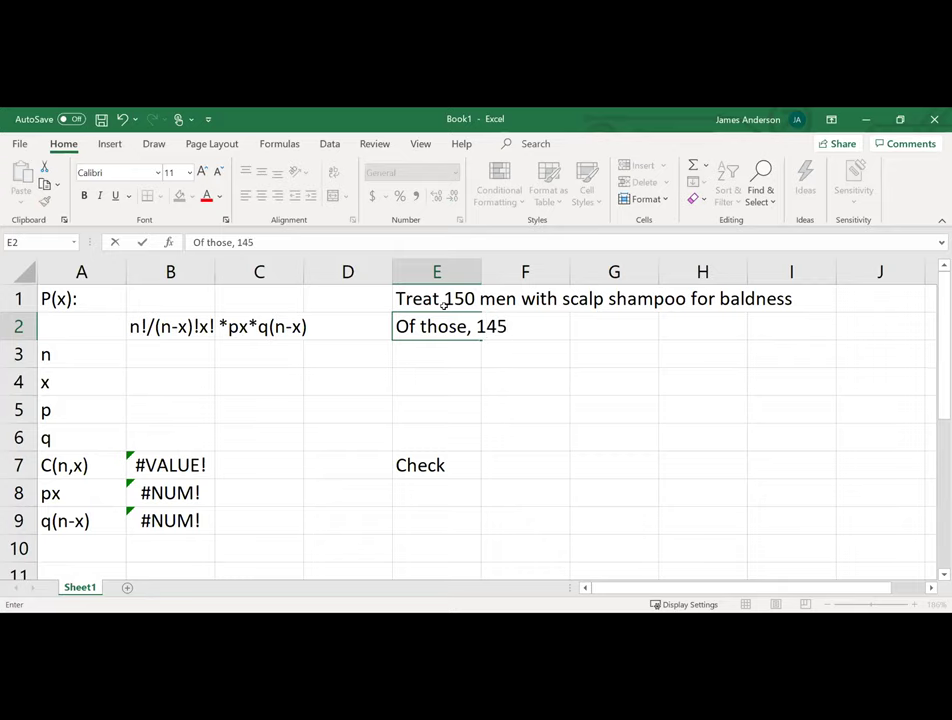
type(" were successful.")
key("Return")
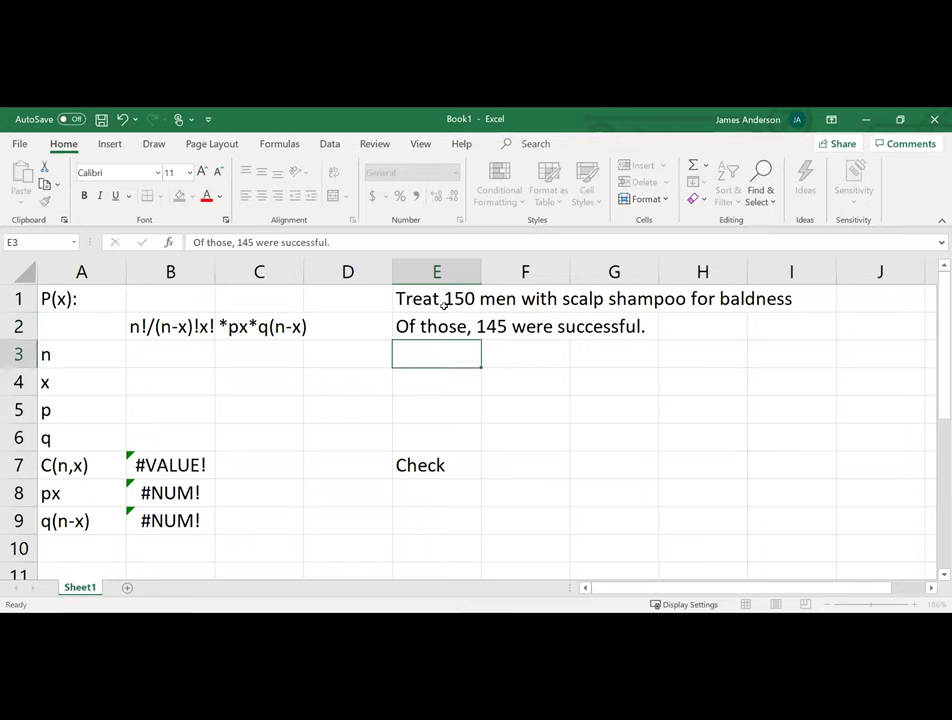
- Enter 'If I choose 20 people at random, what are the chances that 2' in E4 and 'were not successful?' in E5
key("Return")
type("If I choose ")
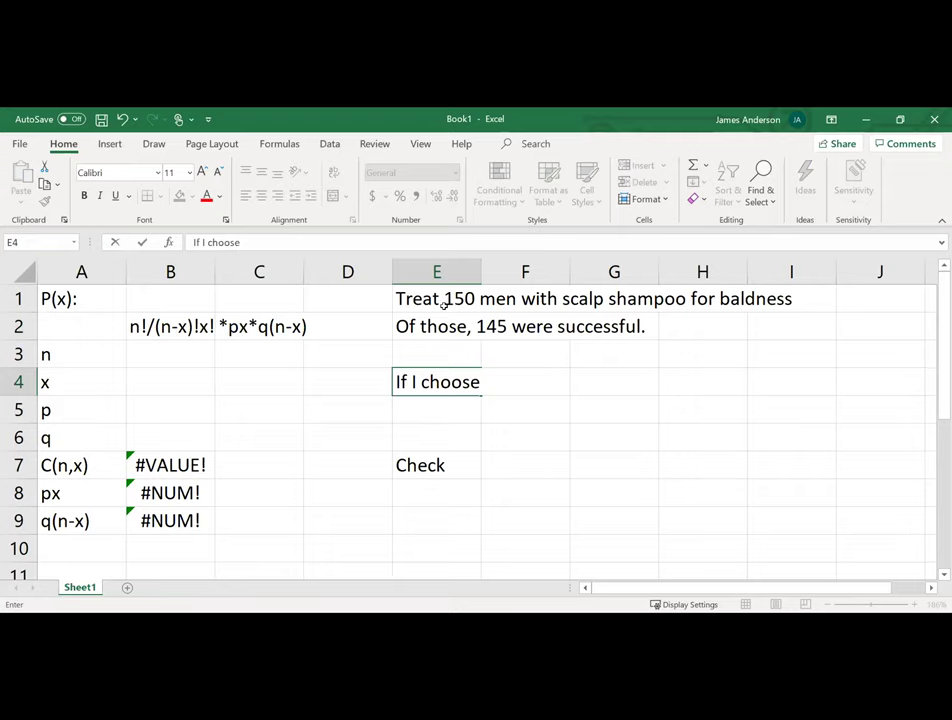
type("20 people")
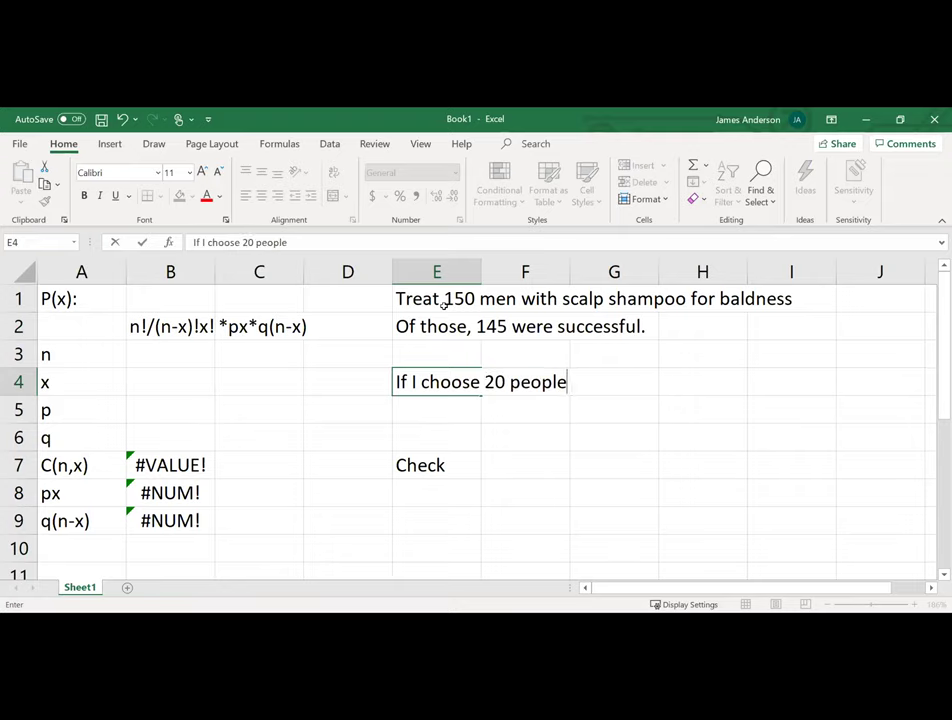
type(" at random, what are the chances that 2")
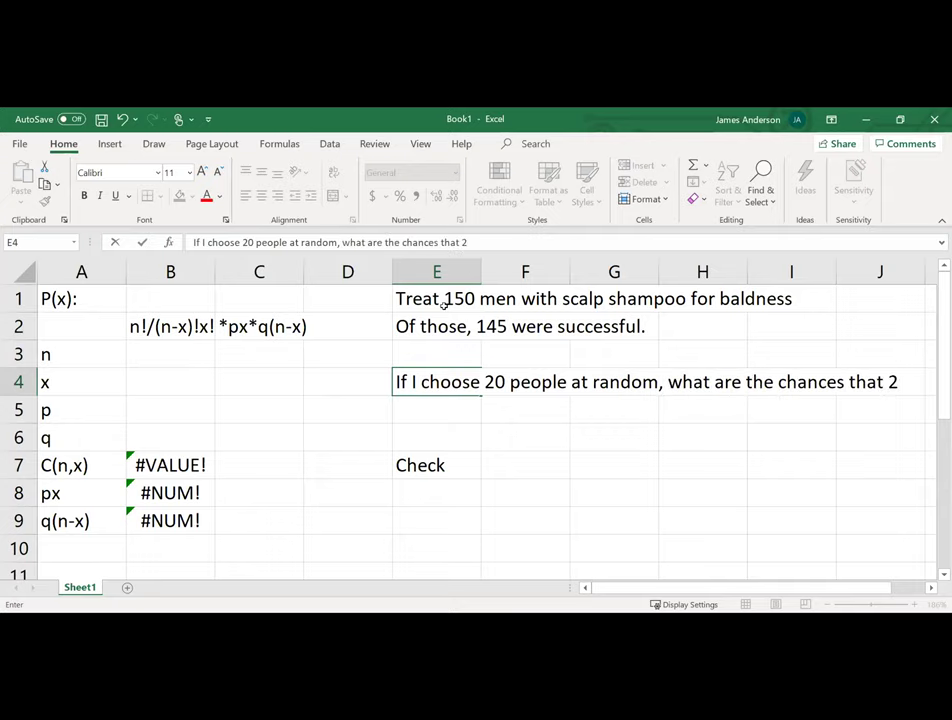
key("Return")
type("were not successful?")
key("Return")
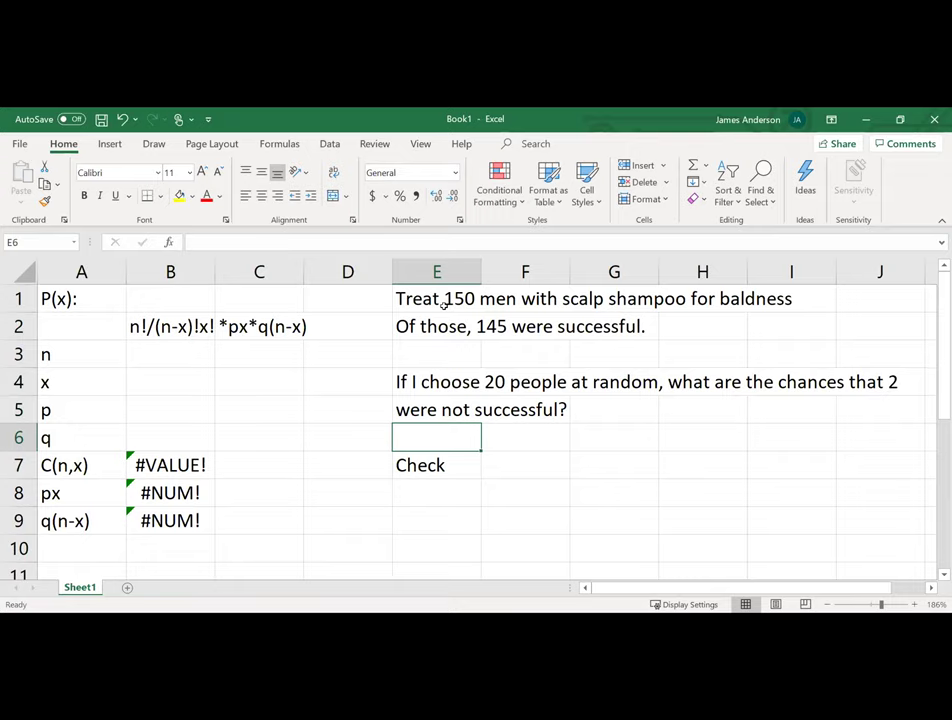
- Move to cell C5 beside the p row, ready for a label
key("Up")
key("Up")
key("Up")
key("Up")
key("Up")
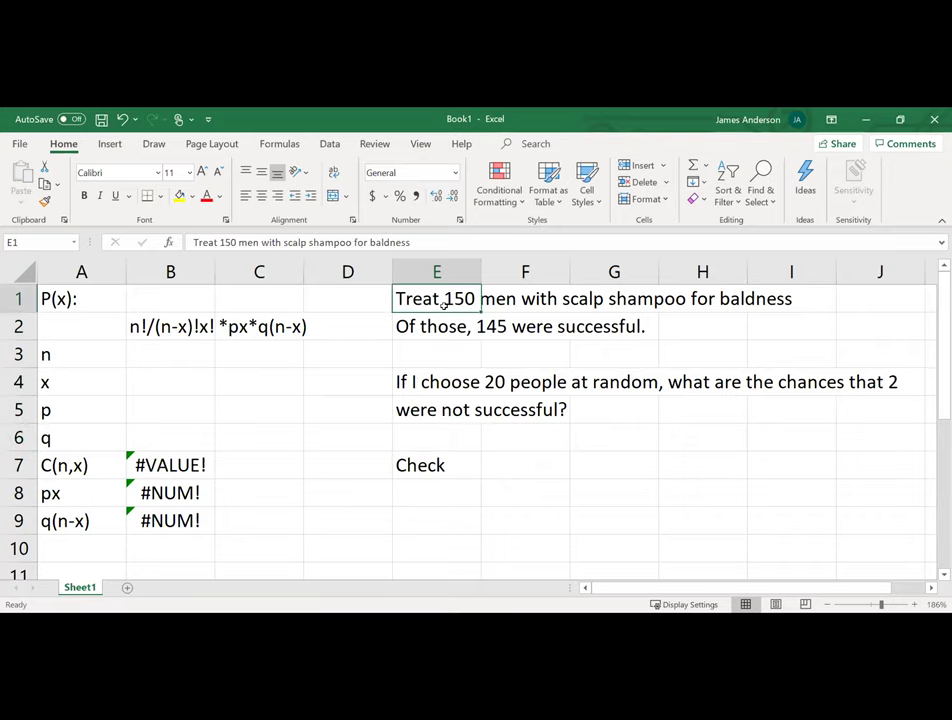
key("Right")
key("Down")
key("Left")
key("Down")
key("Left")
key("Left")
key("Left")
key("Down")
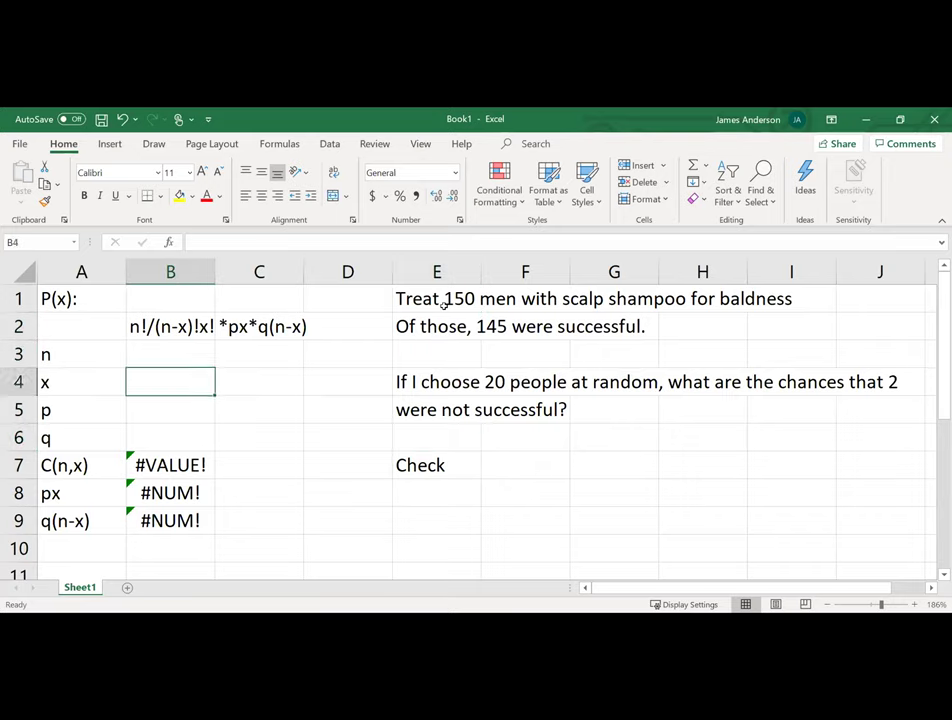
key("Down")
key("Down")
key("Right")
key("Up")
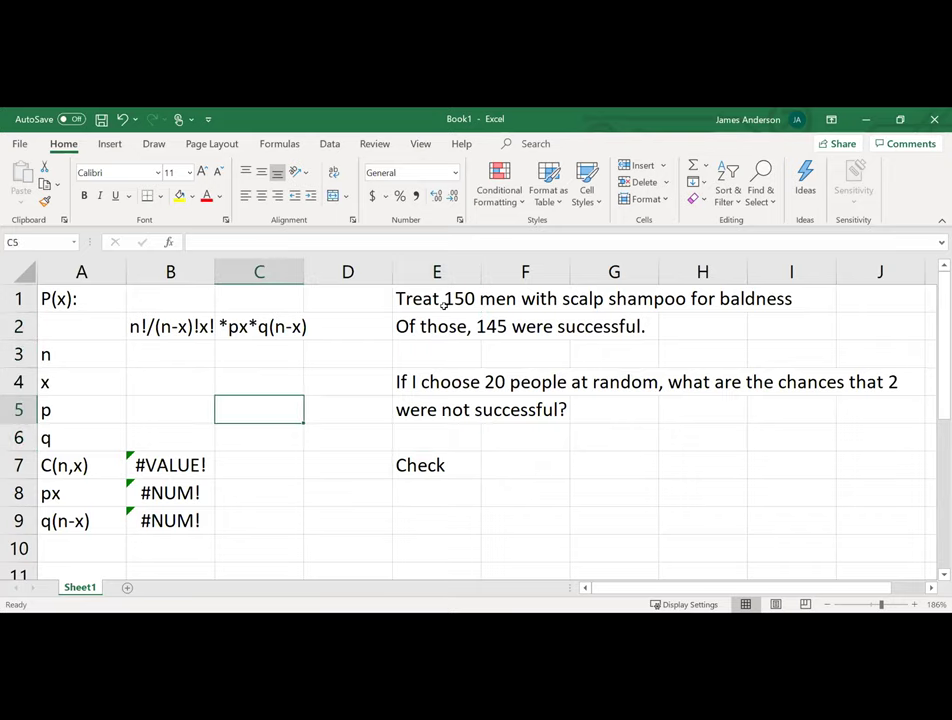
- Label C5 'Probability of success' and enter p as =145/150 in B5 (0.96666667)
type("Proba")
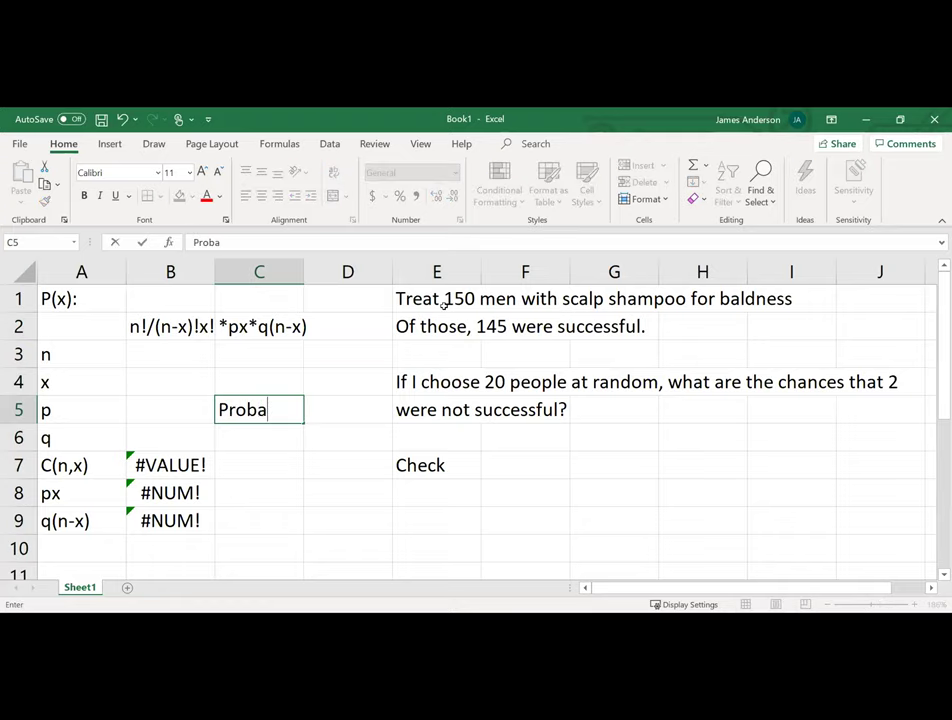
type("bility of success")
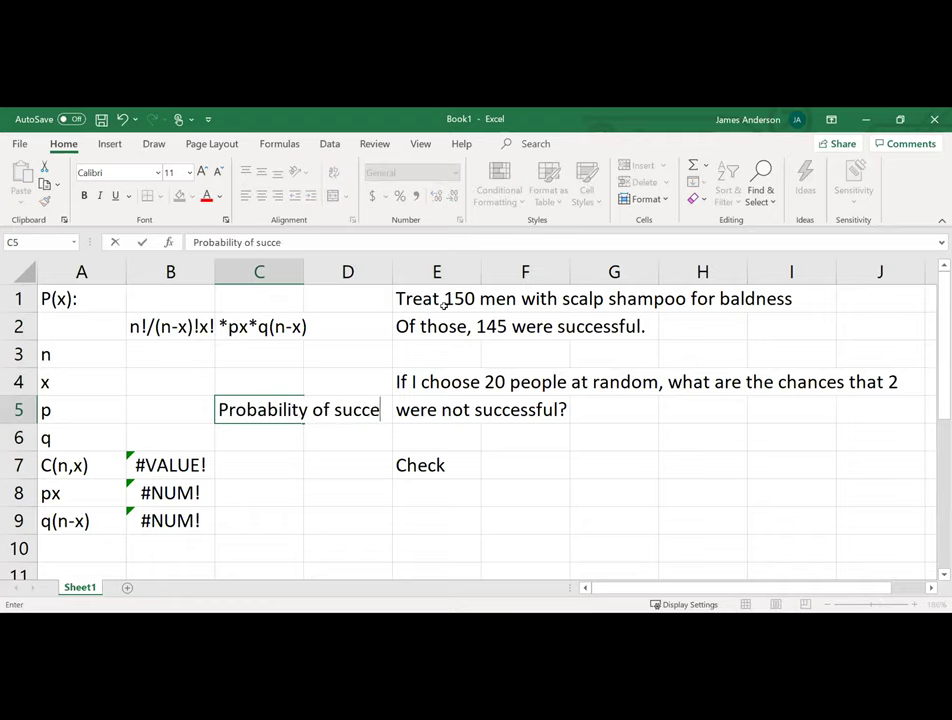
key("Return")
key("Left")
key("Up")
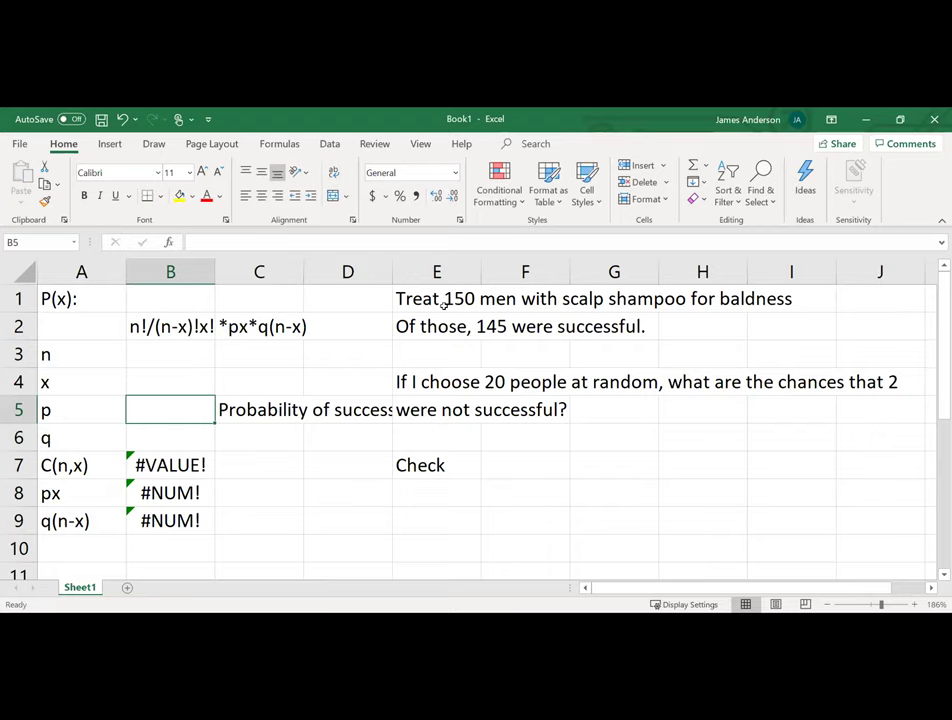
type("=14")
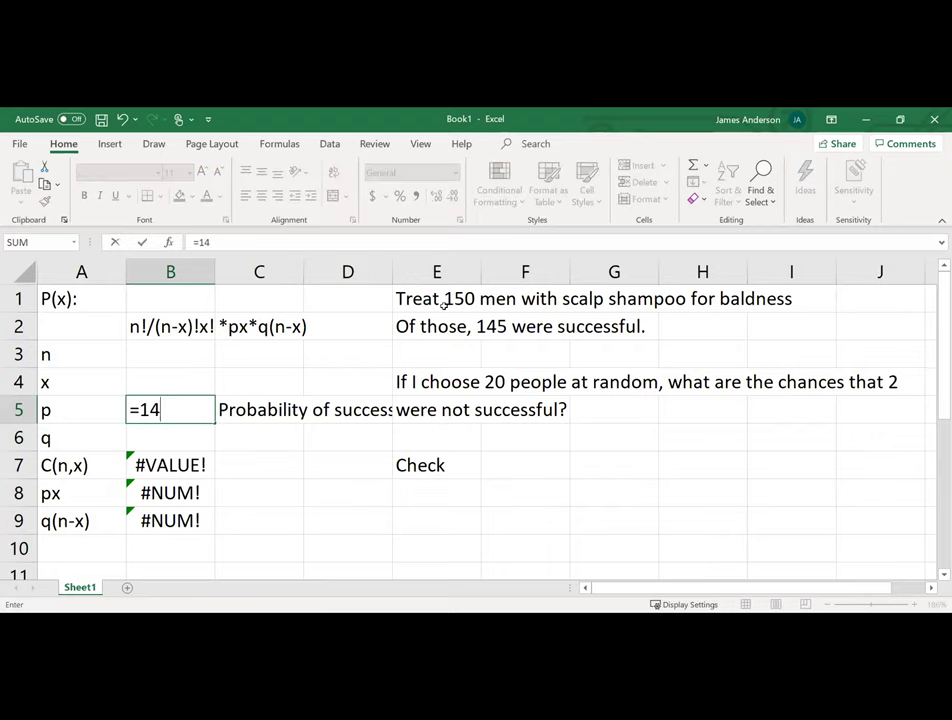
type("5/150")
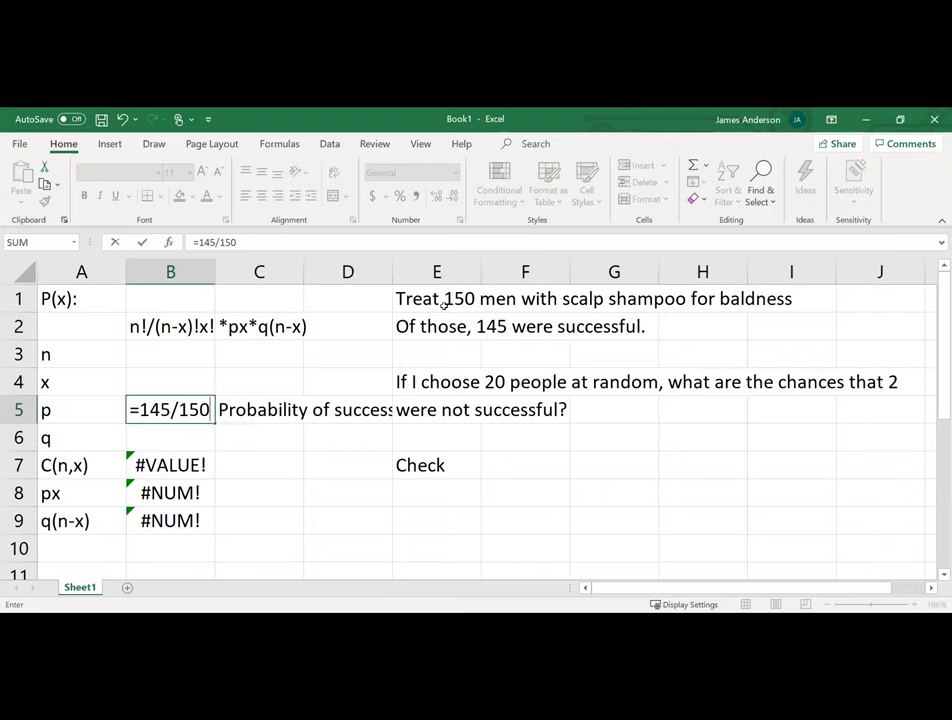
key("Return")
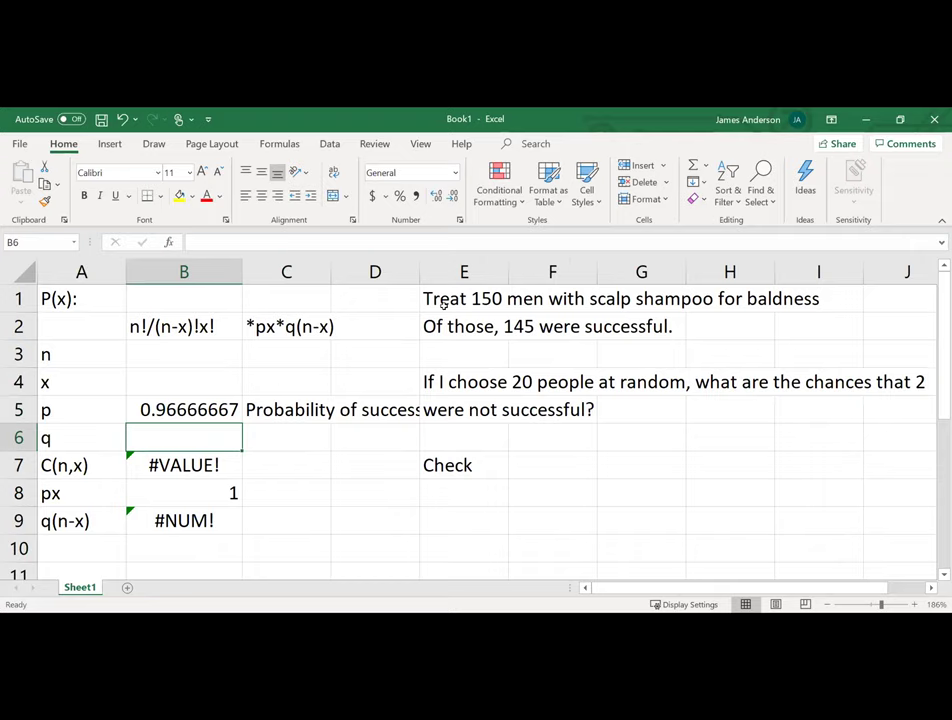
- Set q in B6 to =1-B5, giving 0.03333333
type("=1-")
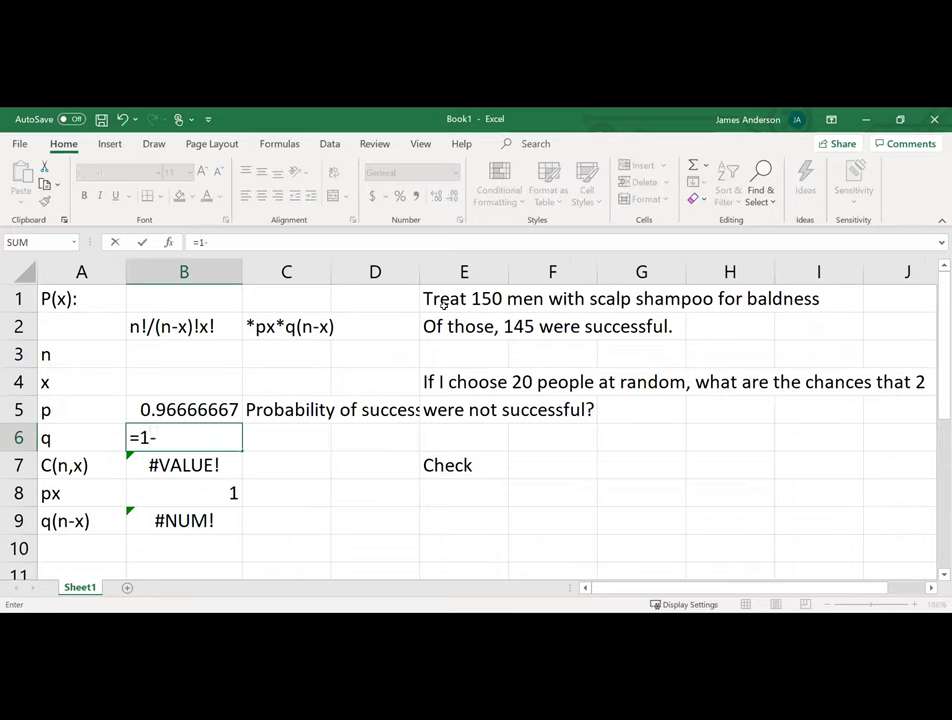
left_click(193, 410)
key("Return")
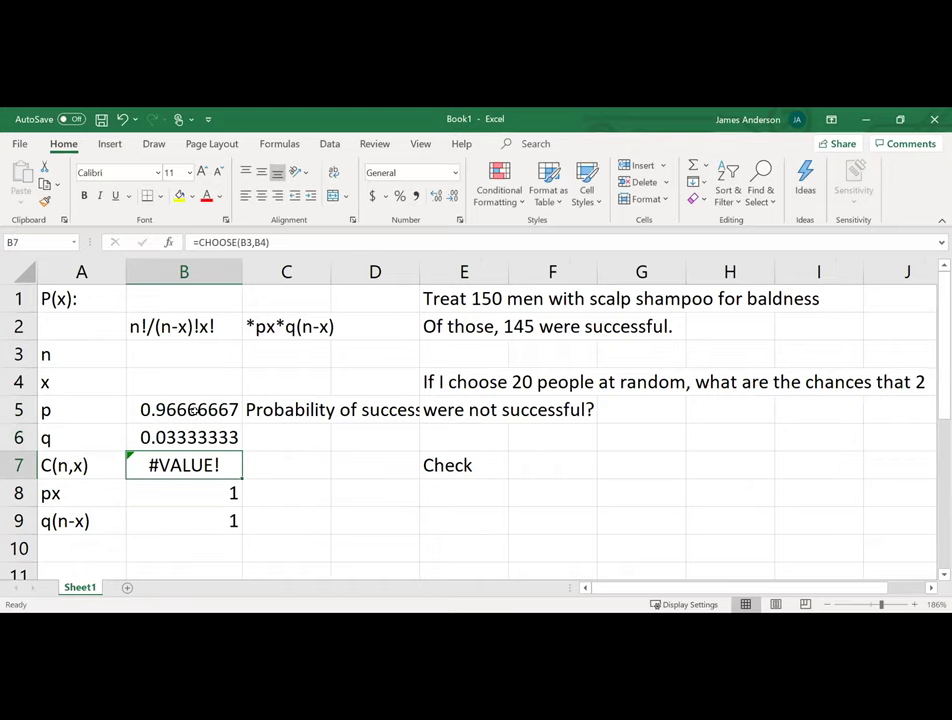
key("Up")
key("Up")
key("Up")
key("Up")
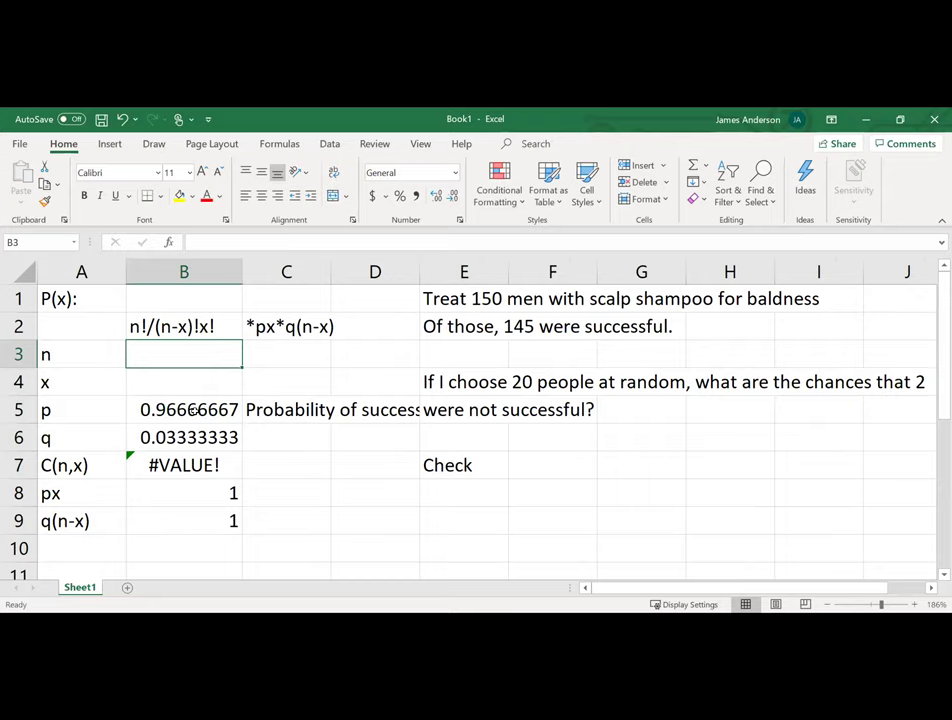
- Enter n = 20 in B3 and x = 2 in B4
type("20")
key("Return")
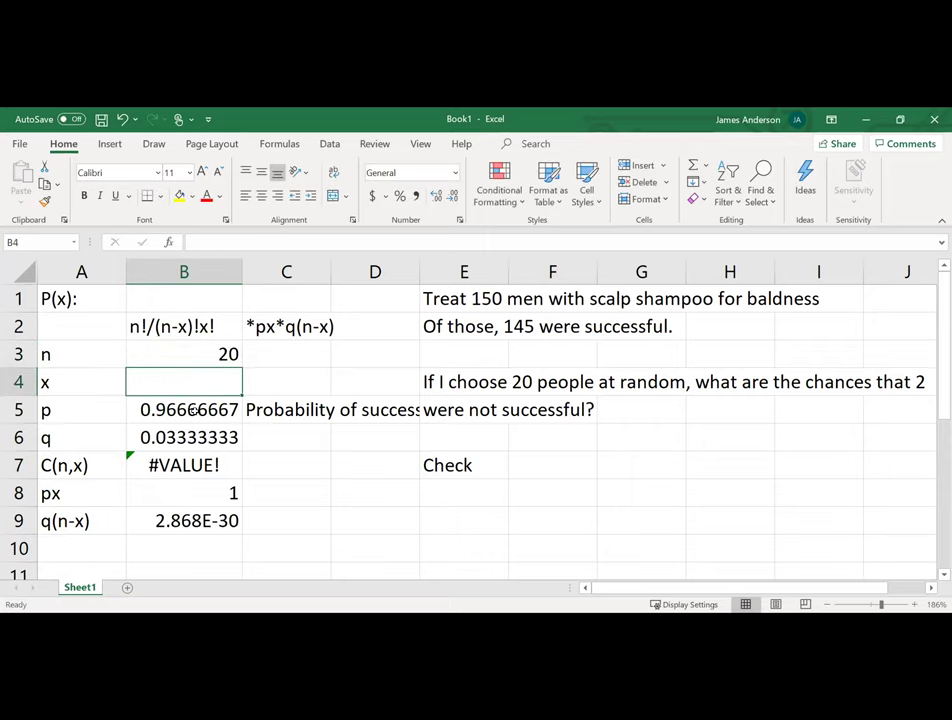
type("2")
key("Return")
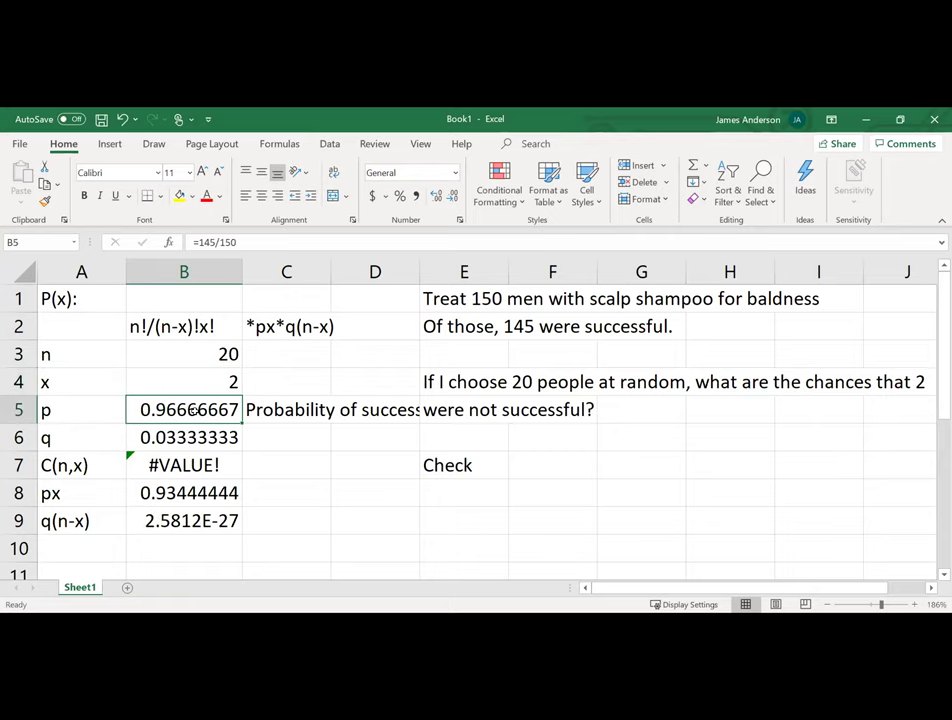
key("Down")
key("Down")
key("Down")
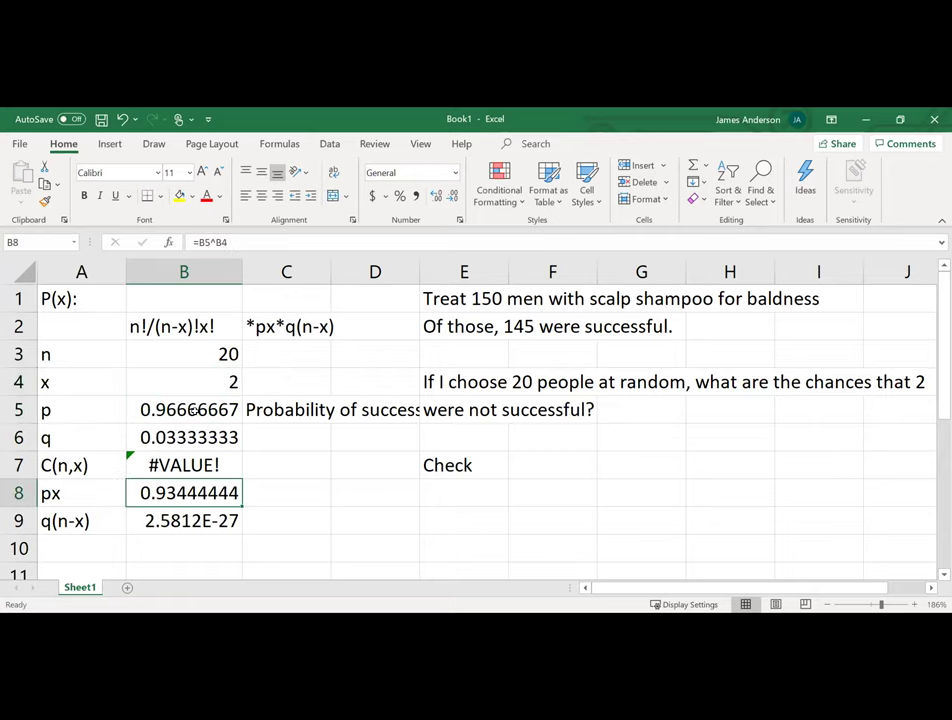
- Replace the CHOOSE formula in B7 with =COMBIN(B3,B4), returning 190
key("Up")
key("F2")
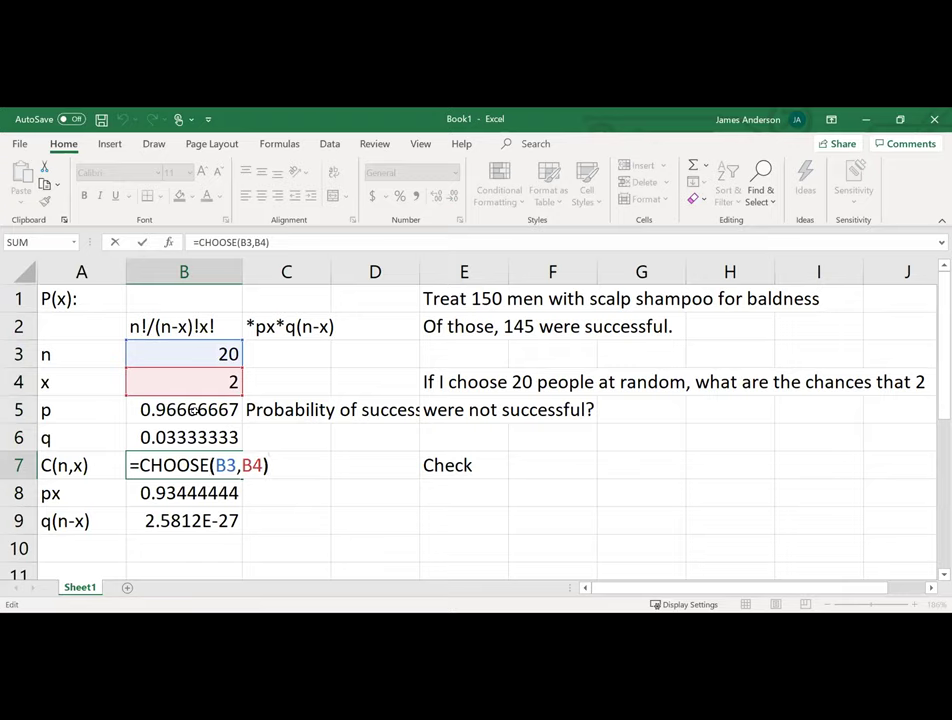
key("Left")
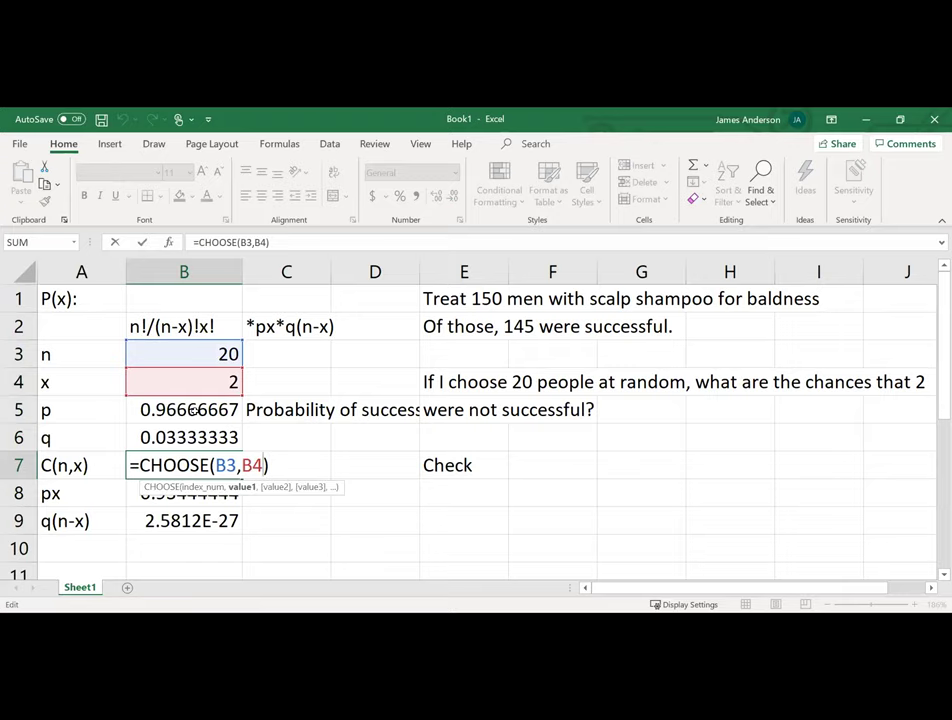
key("BackSpace")
key("BackSpace")
key("BackSpace")
key("BackSpace")
key("BackSpace")
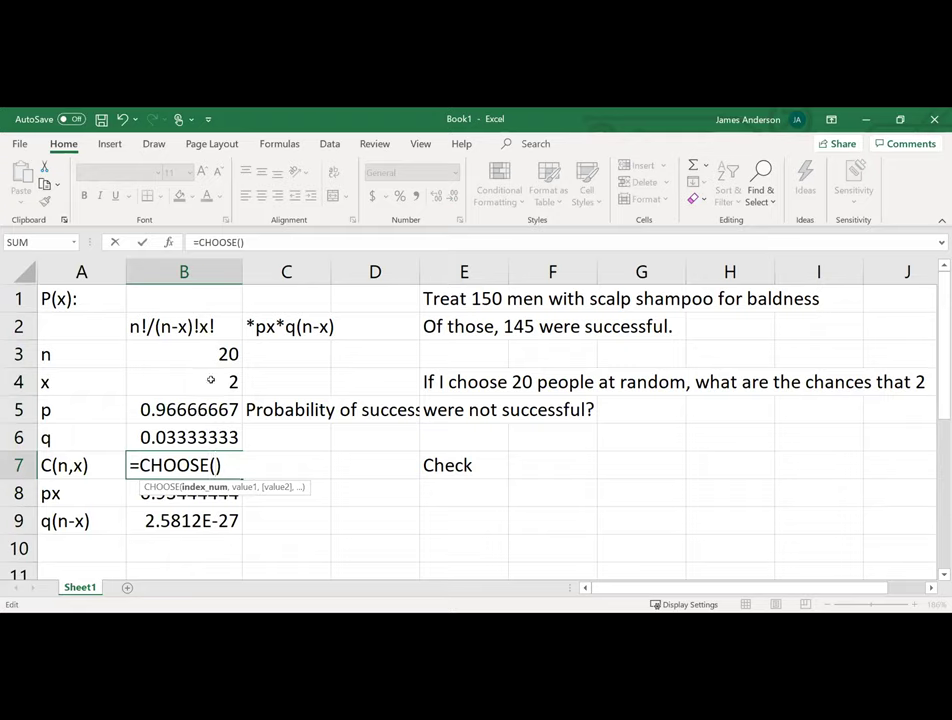
key("BackSpace")
key("BackSpace")
key("BackSpace")
key("BackSpace")
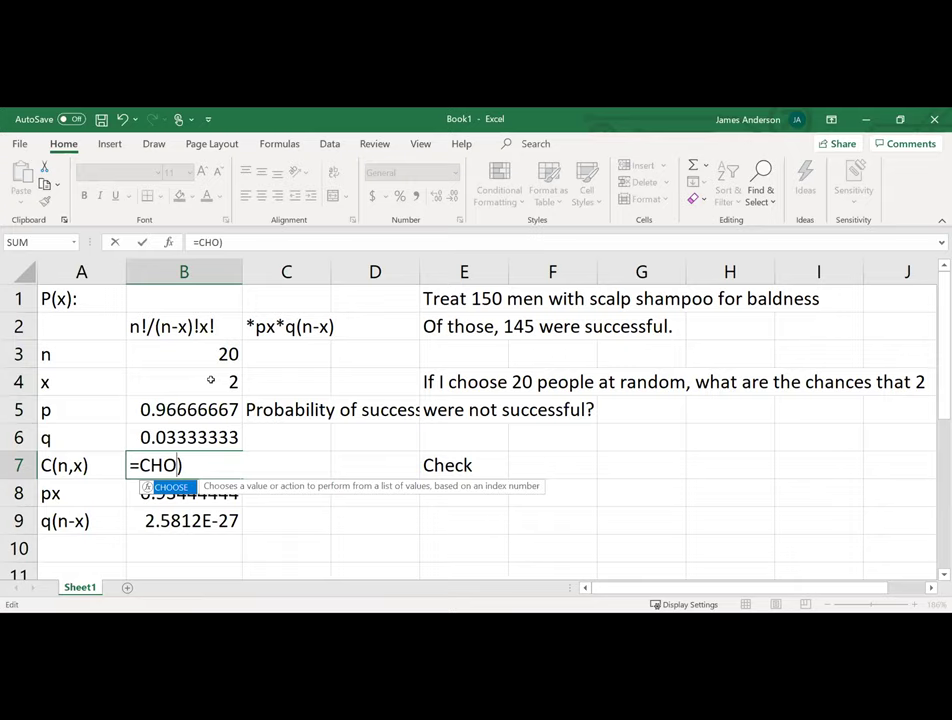
key("BackSpace")
key("BackSpace")
type("om")
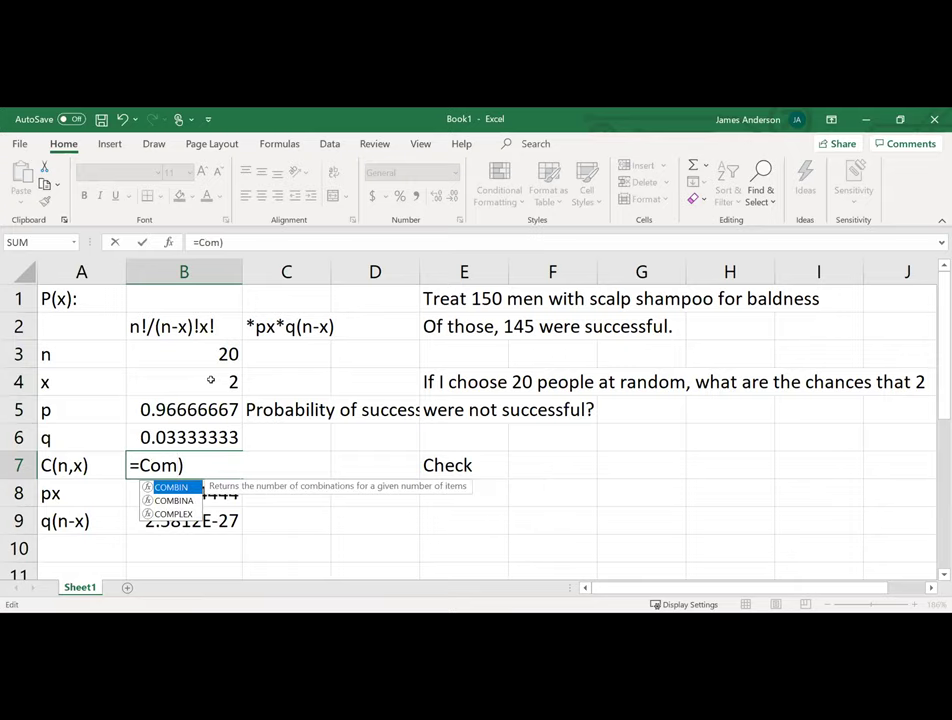
key("Tab")
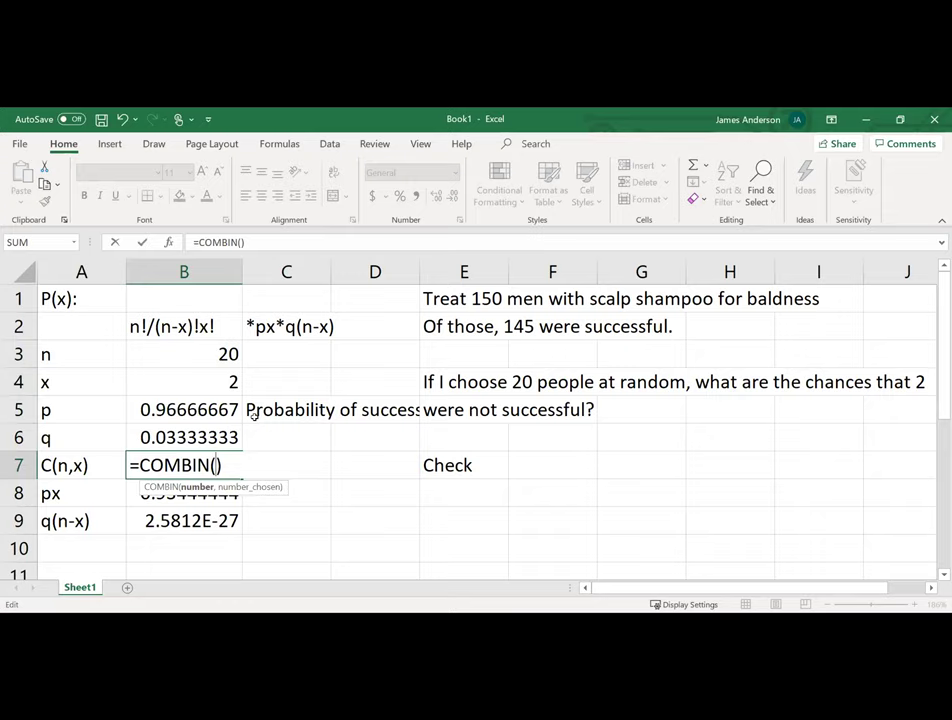
left_click(230, 354)
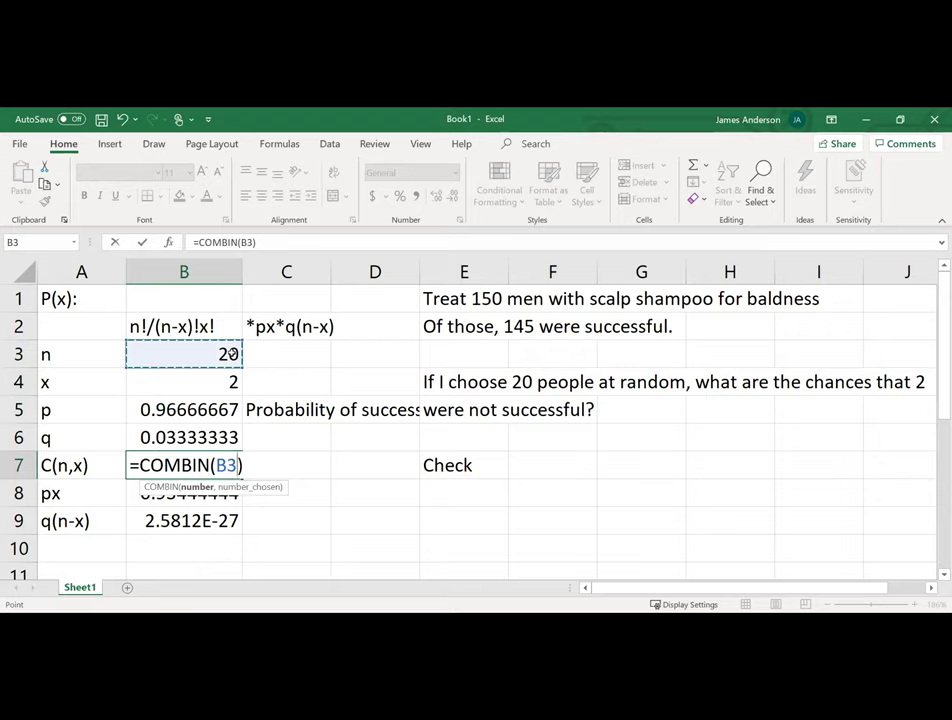
type(",")
left_click(199, 384)
key("Return")
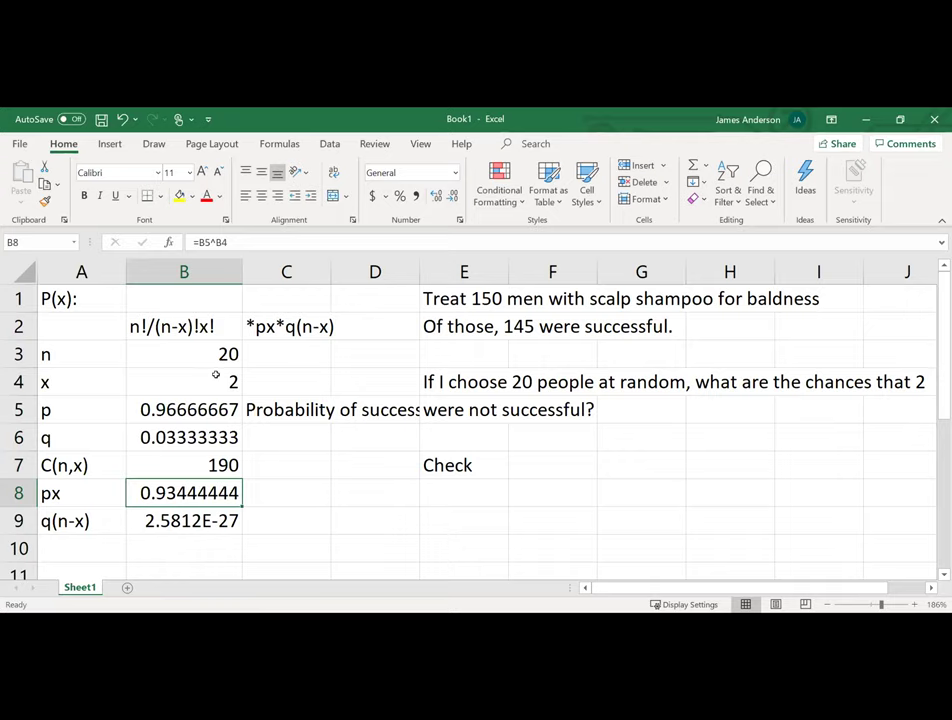
key("Down")
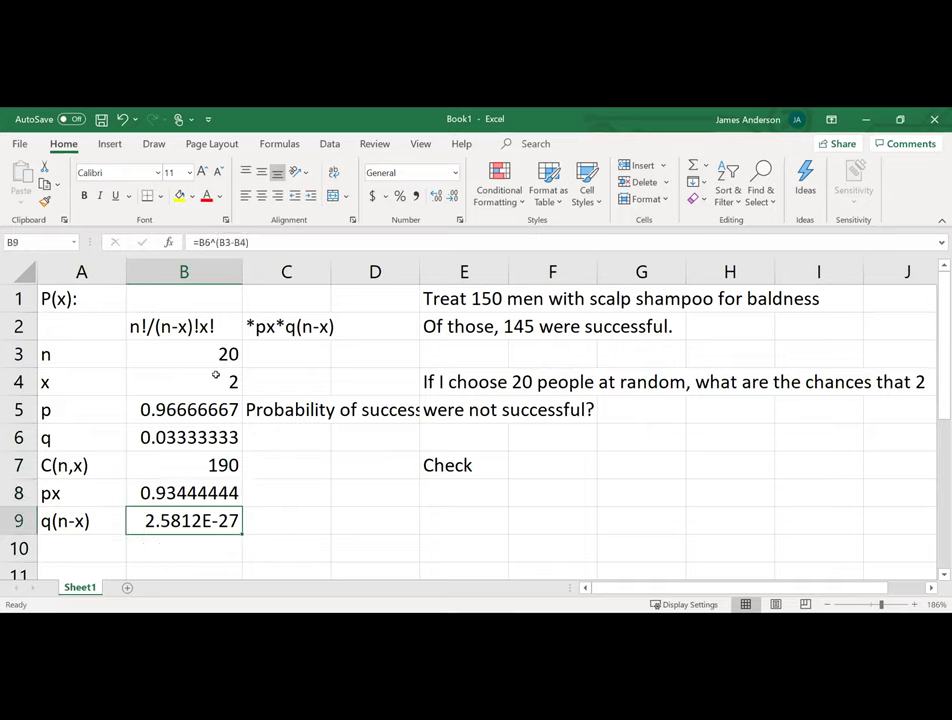
key("Up")
key("Up")
key("Up")
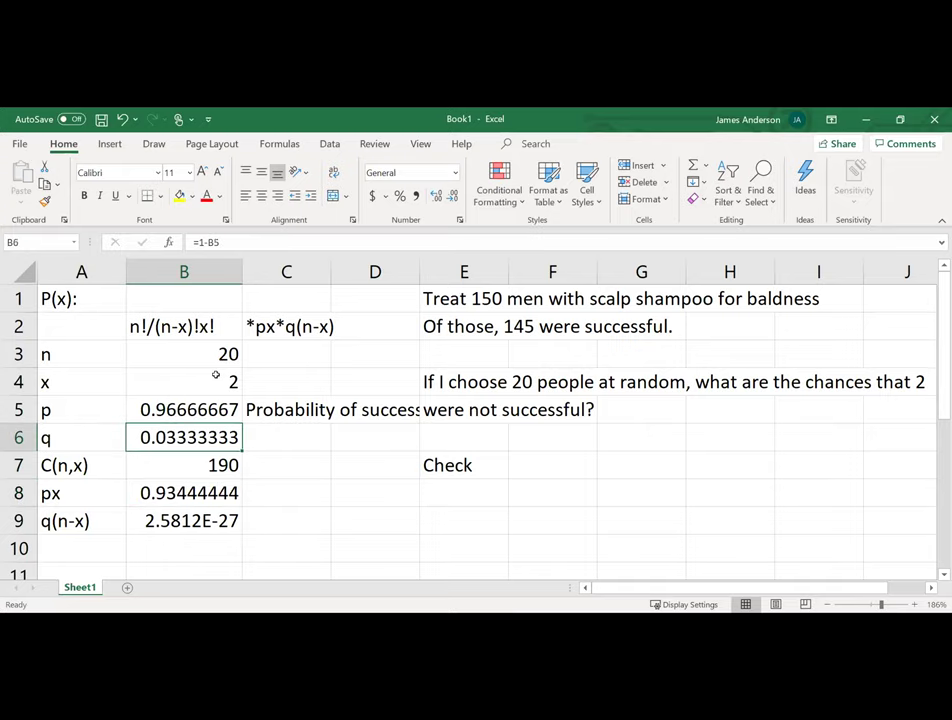
key("Up")
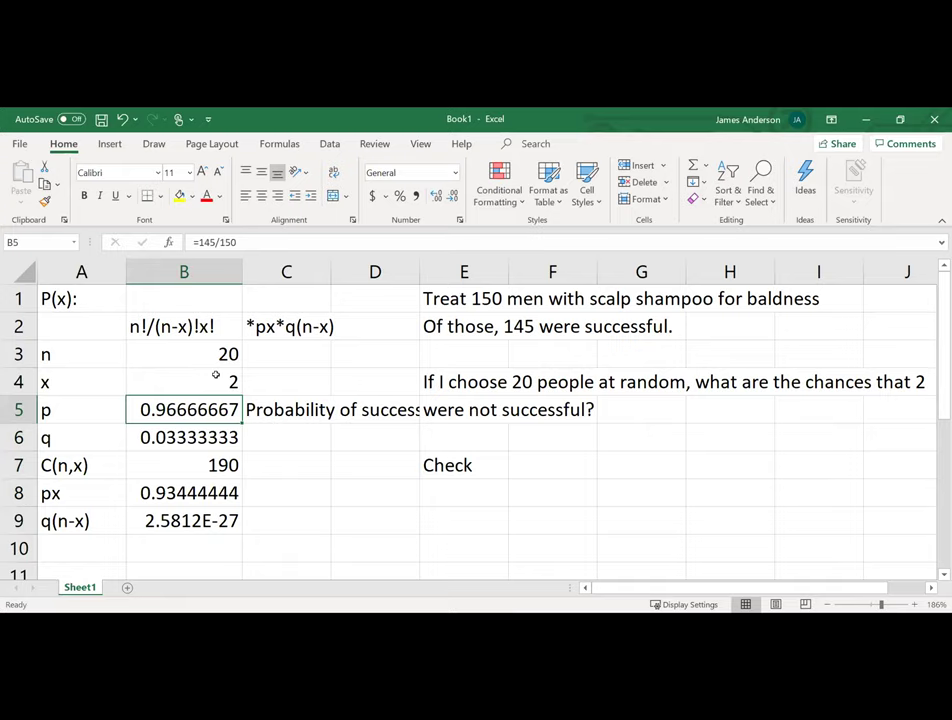
key("Down")
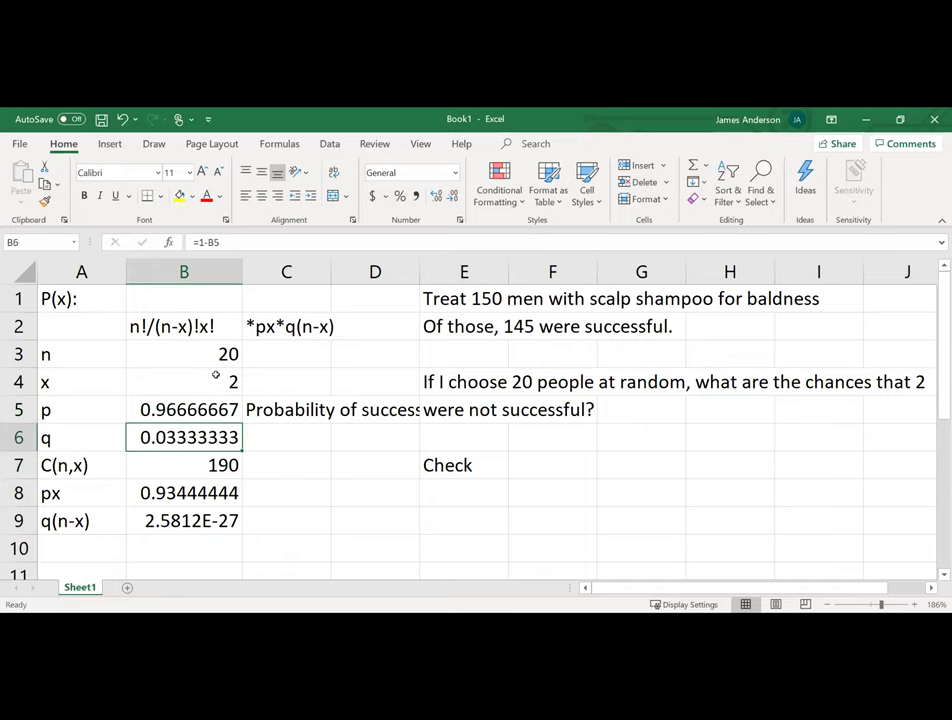
key("Down")
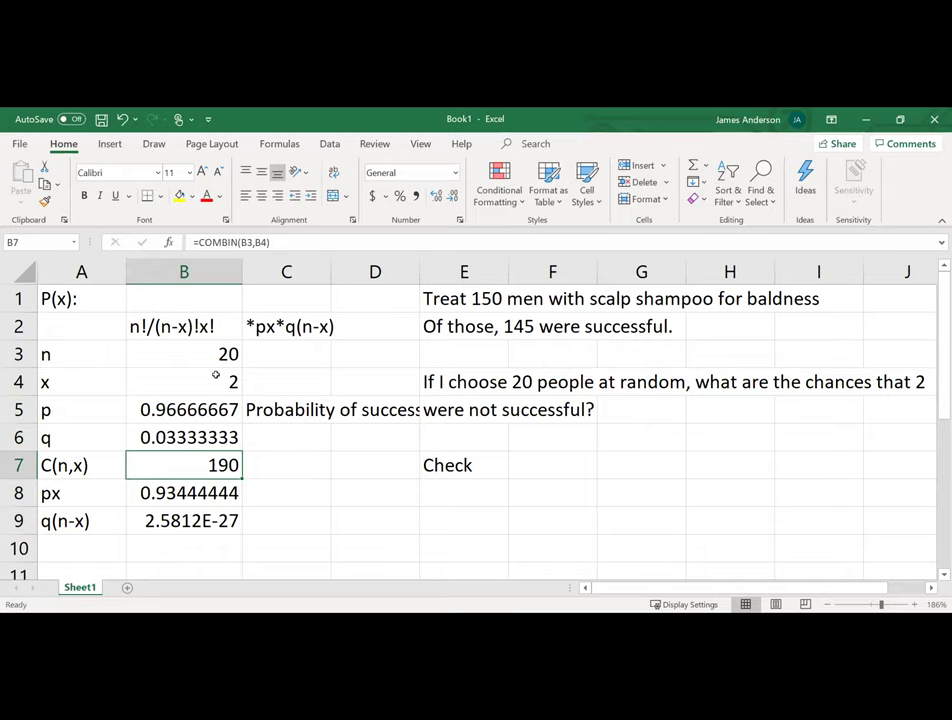
key("Down")
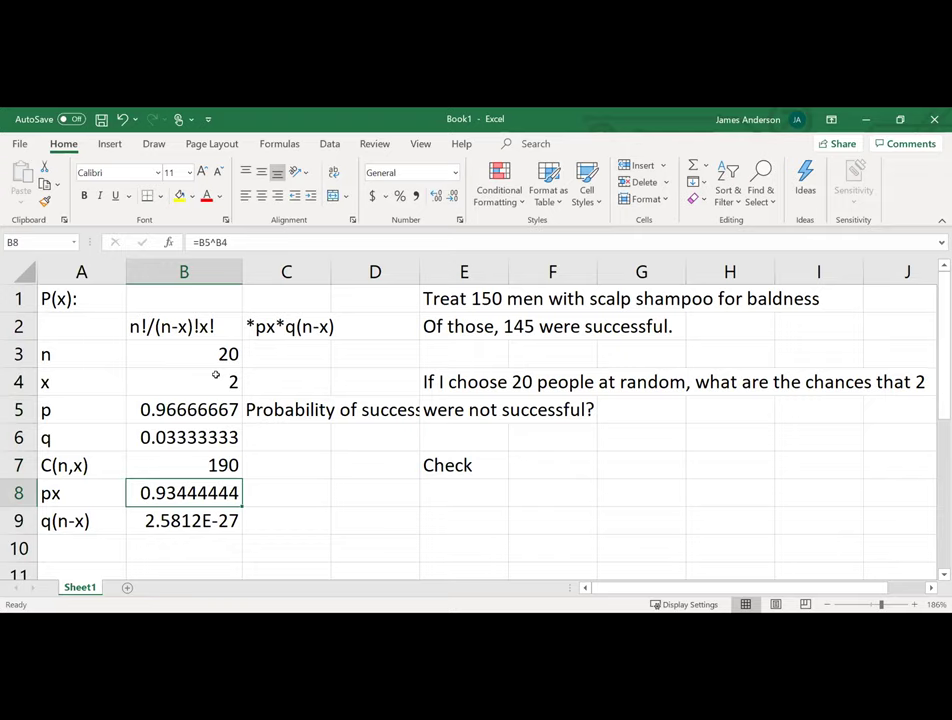
key("Down")
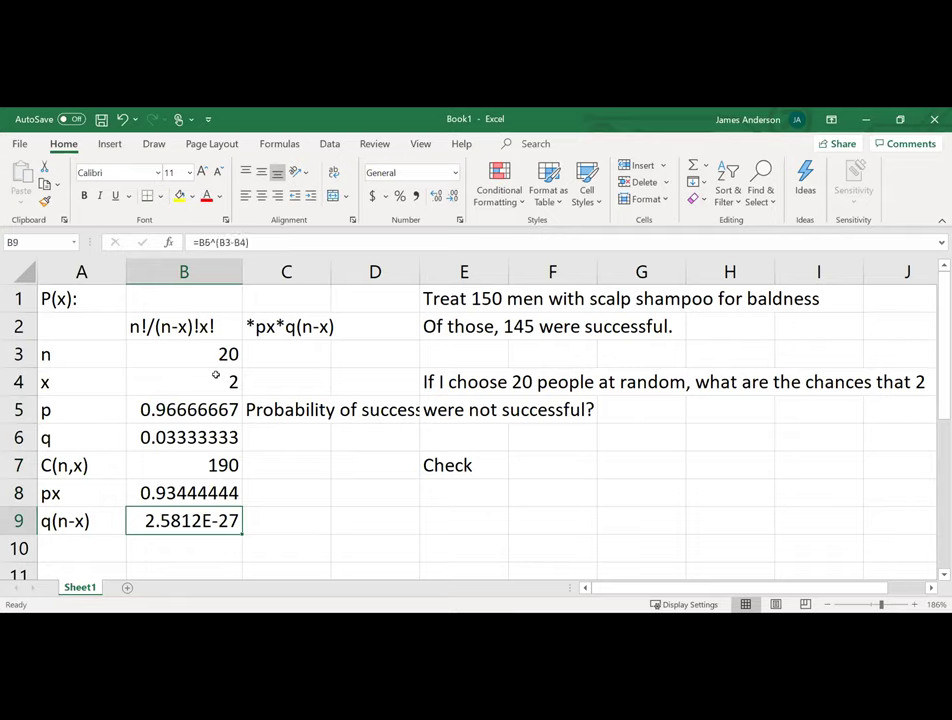
- Label A10 'Probability' and set B10 to =B7*B8*B9, giving 4.5827E-25
key("Left")
key("Down")
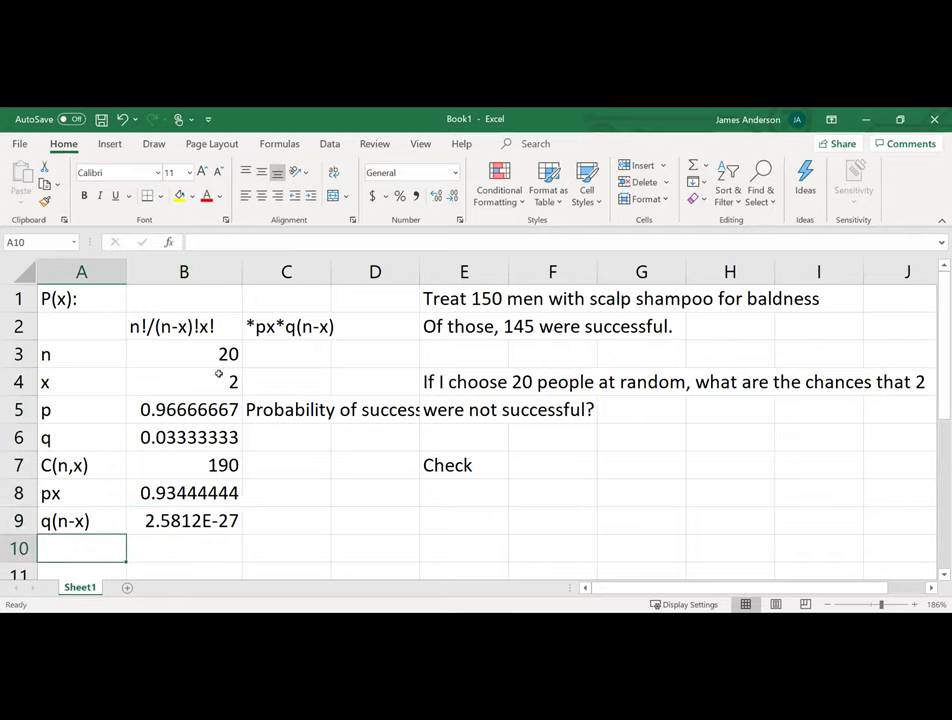
type("Probability")
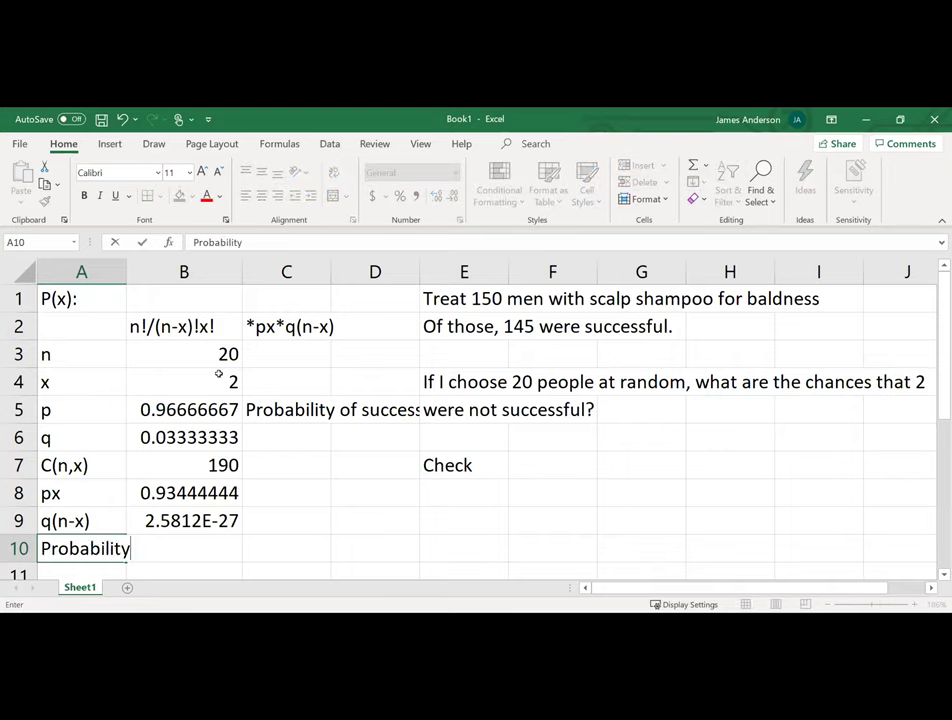
key("Tab")
type("=")
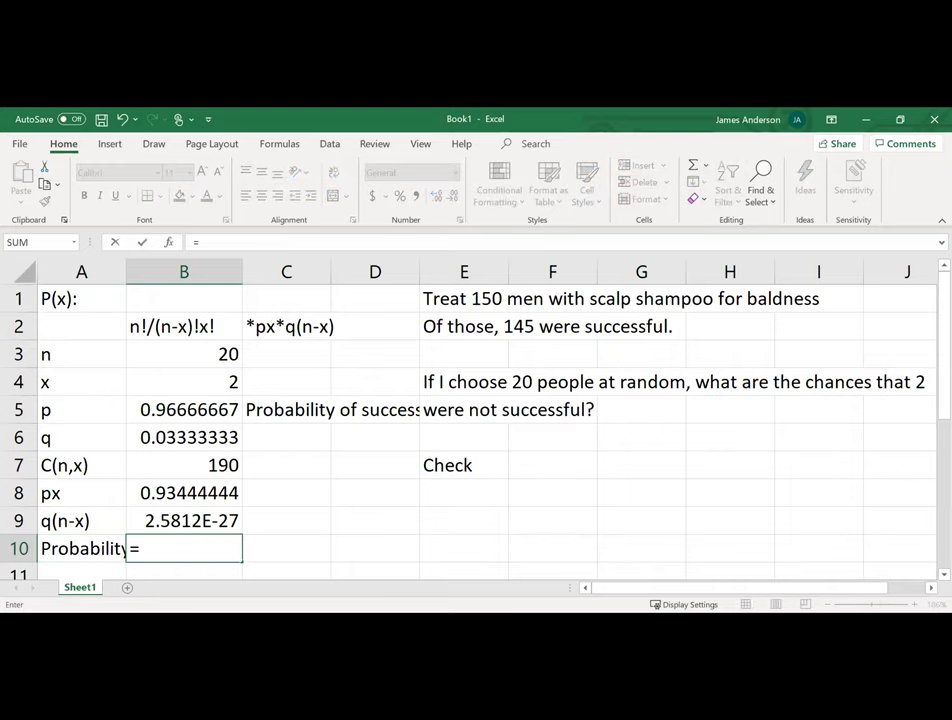
left_click(228, 465)
type("*")
left_click(207, 489)
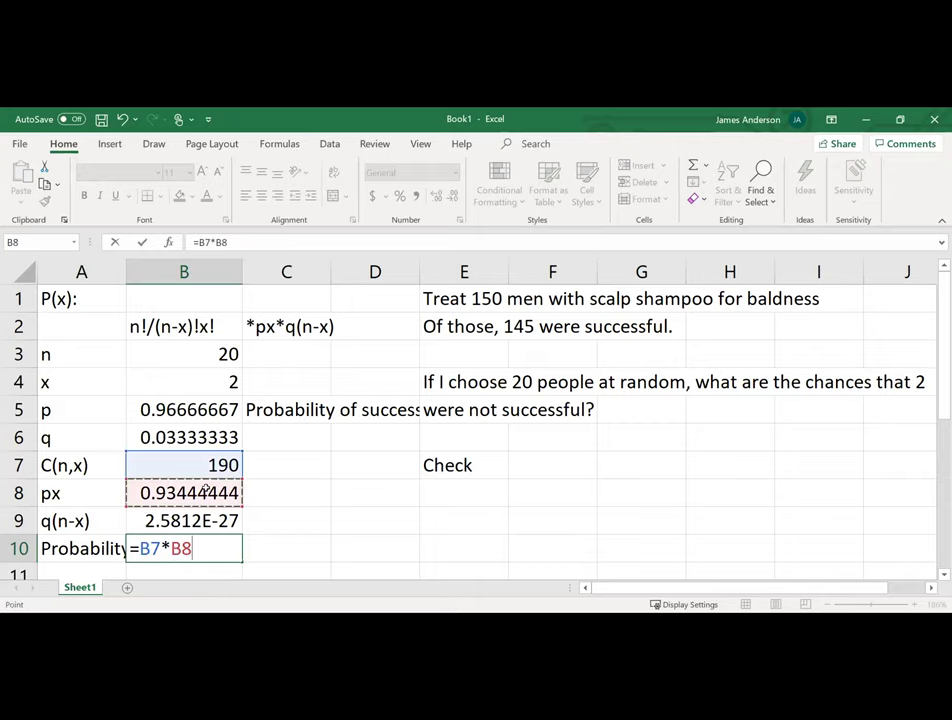
type("*")
left_click(203, 520)
key("Return")
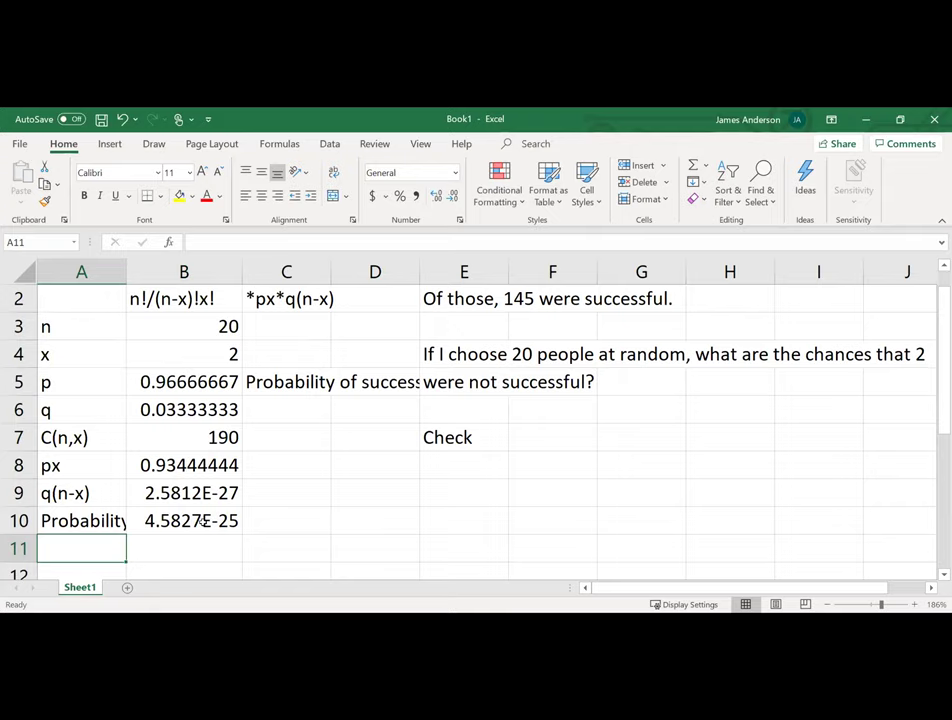
- Type the label 'Does this work' in A11
type("I")
key("BackSpace")
type("Does this work")
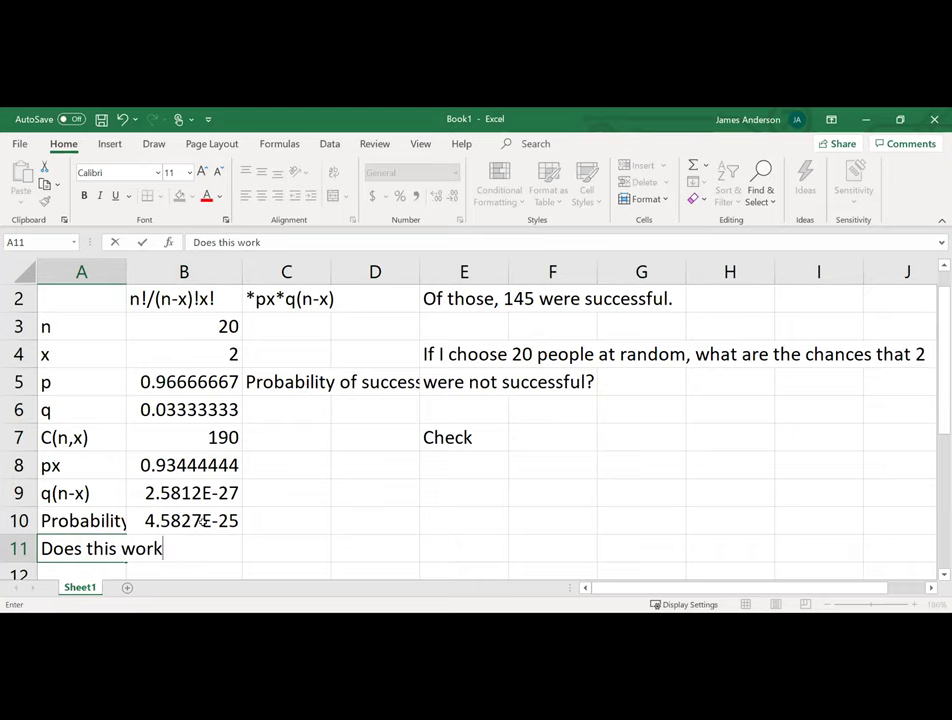
key("Tab")
- Build =BINOM.DIST(B4,B3,B8,FALSE) in B11 as a non-cumulative check
type("=")
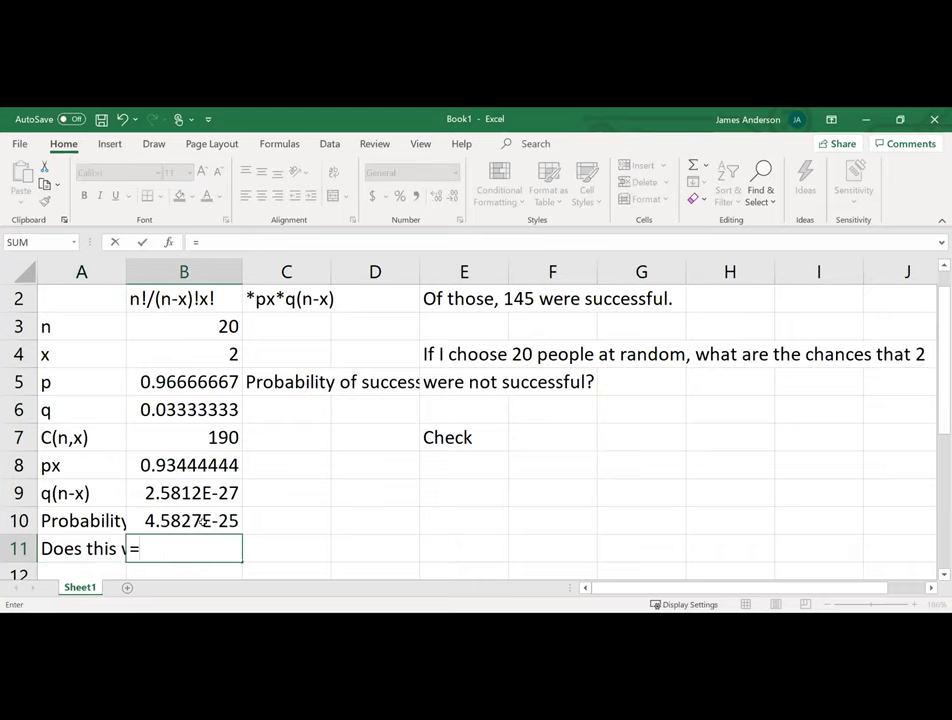
type("binom")
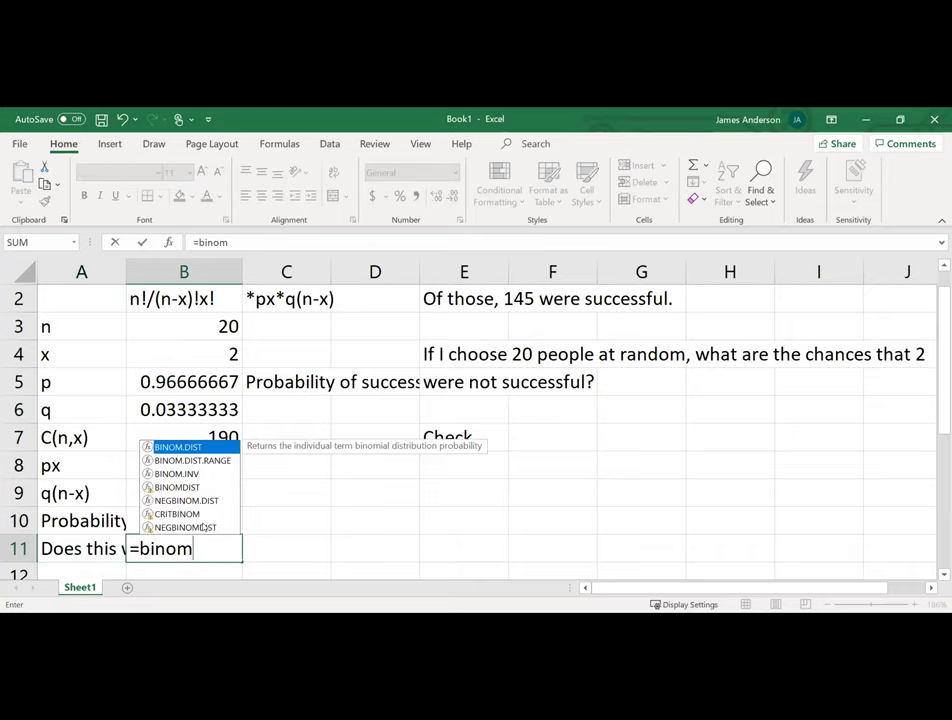
key("Tab")
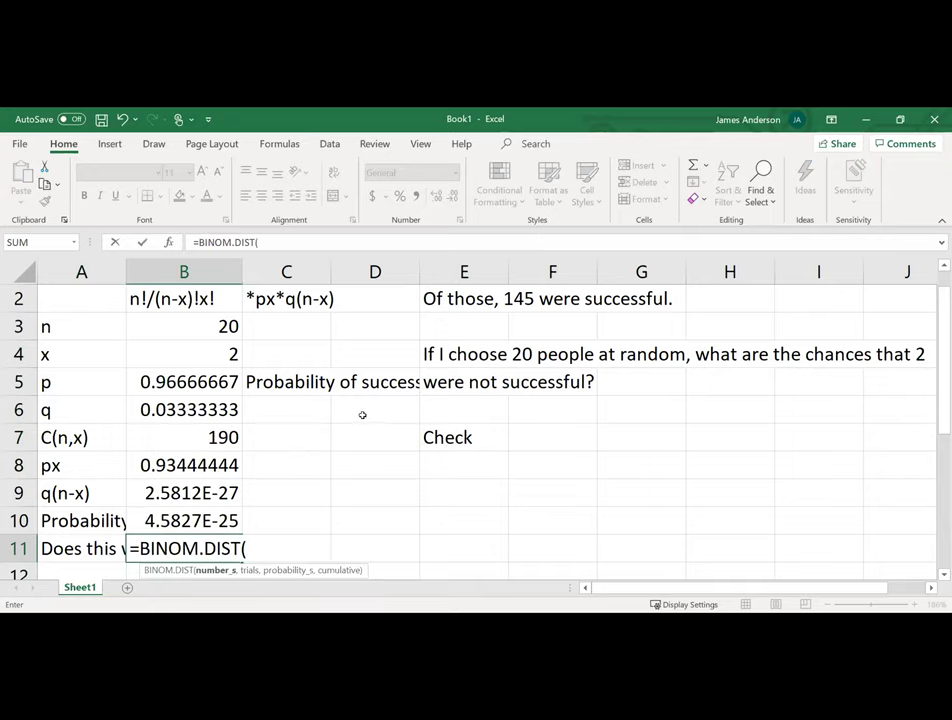
left_click(218, 354)
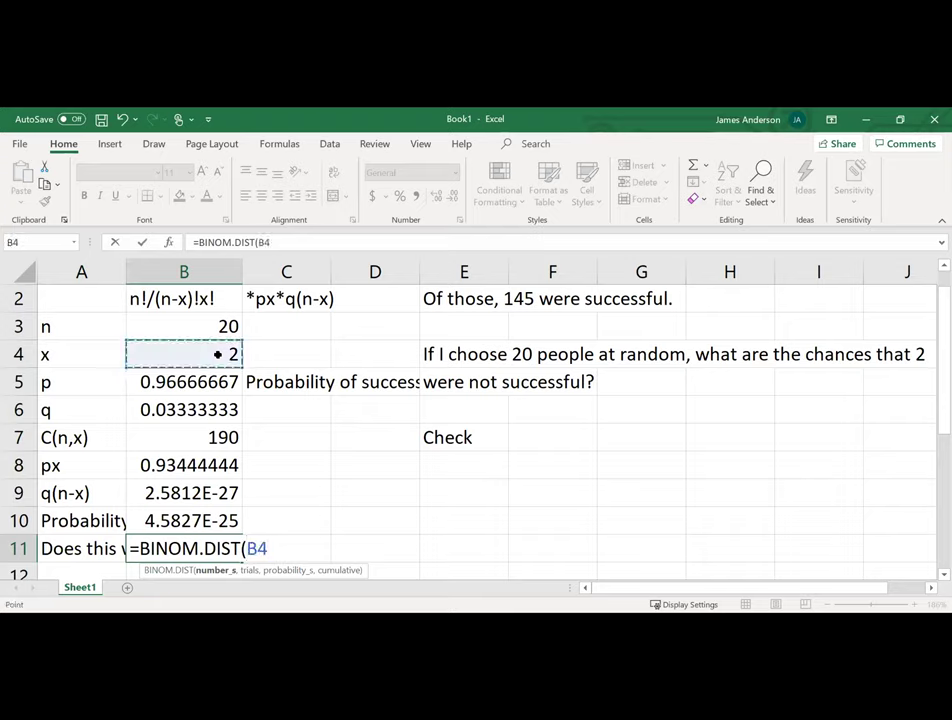
type(",")
left_click(229, 326)
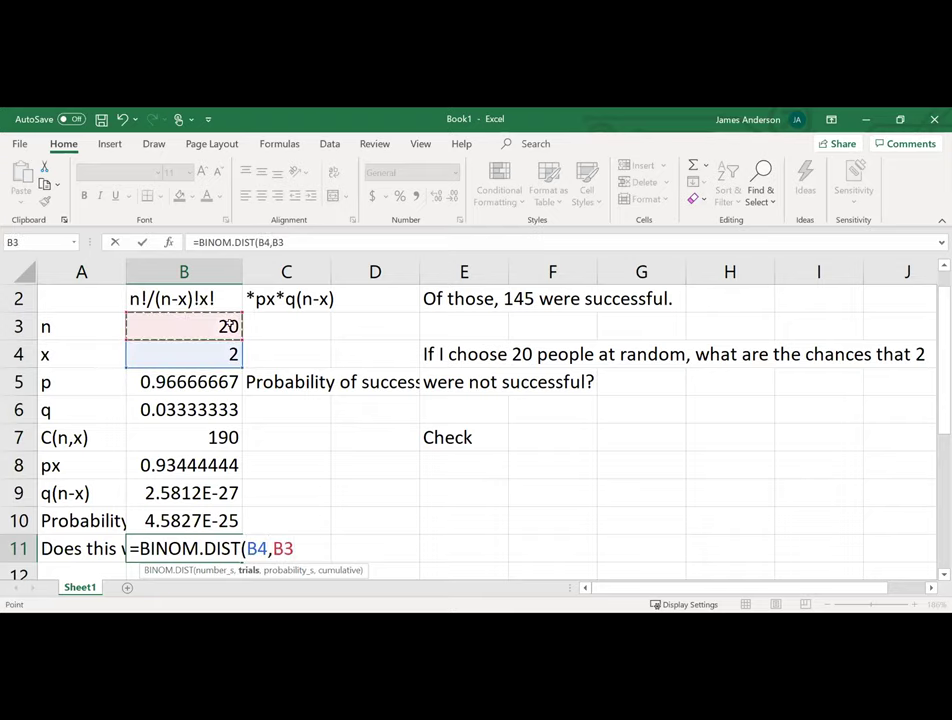
type(",")
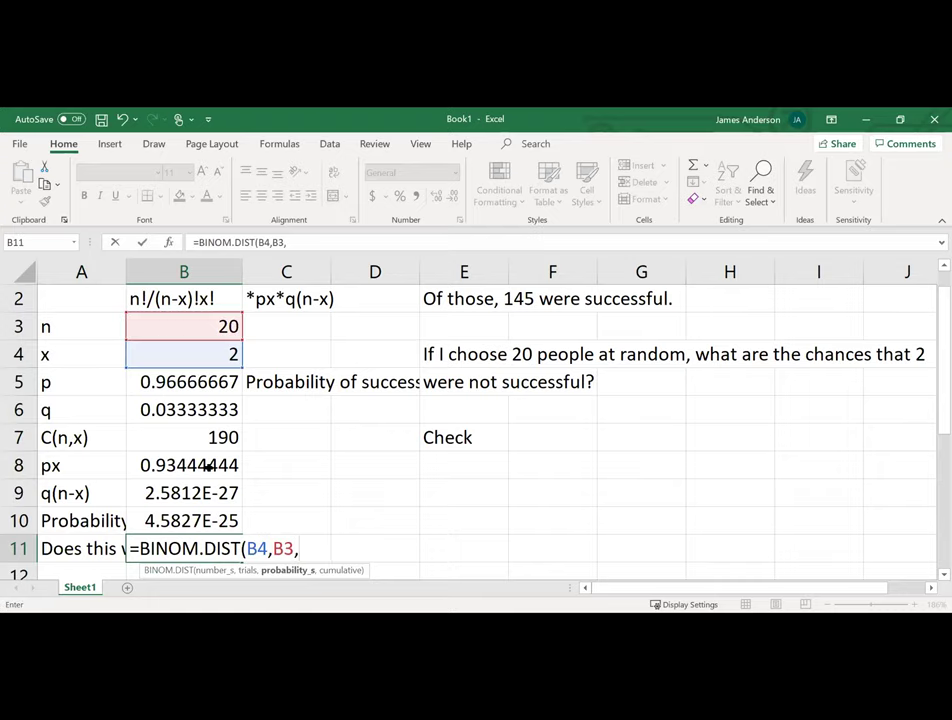
left_click(207, 466)
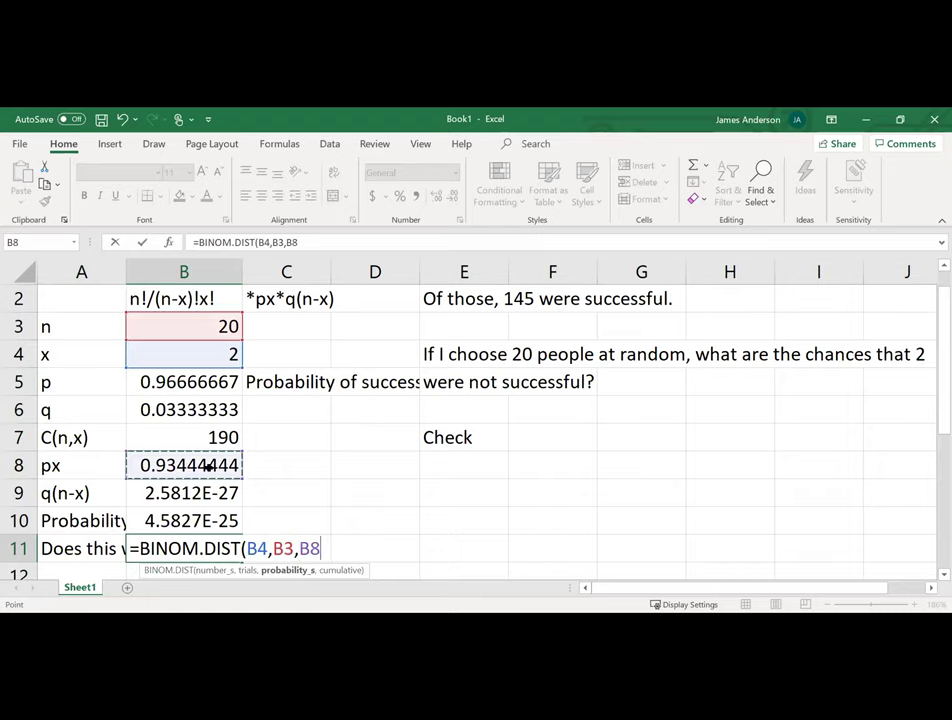
type(",")
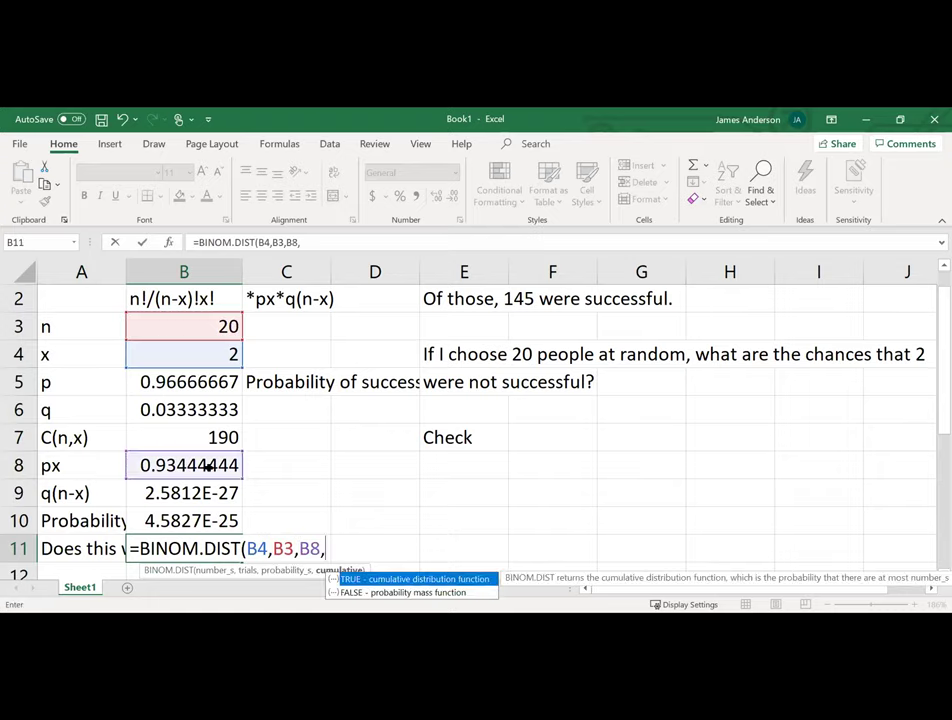
key("Down")
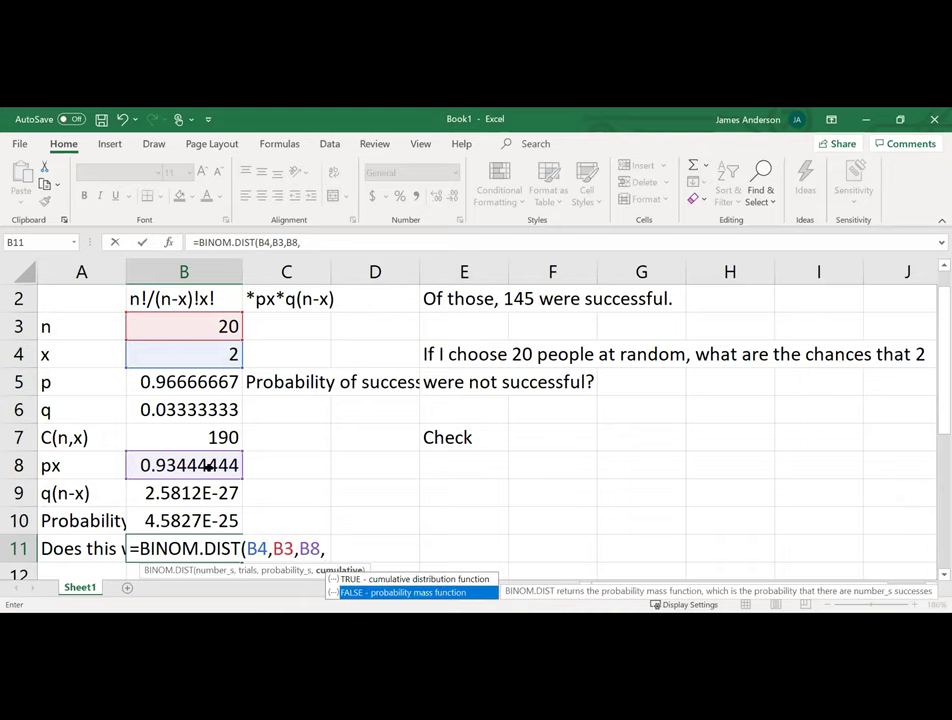
key("Up")
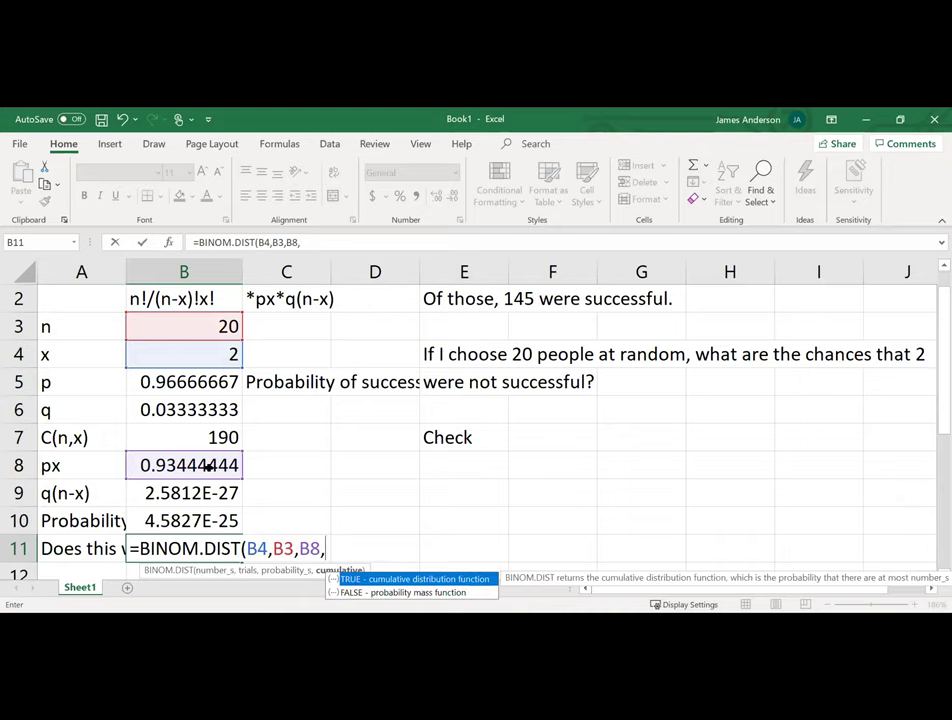
key("Down")
key("Tab")
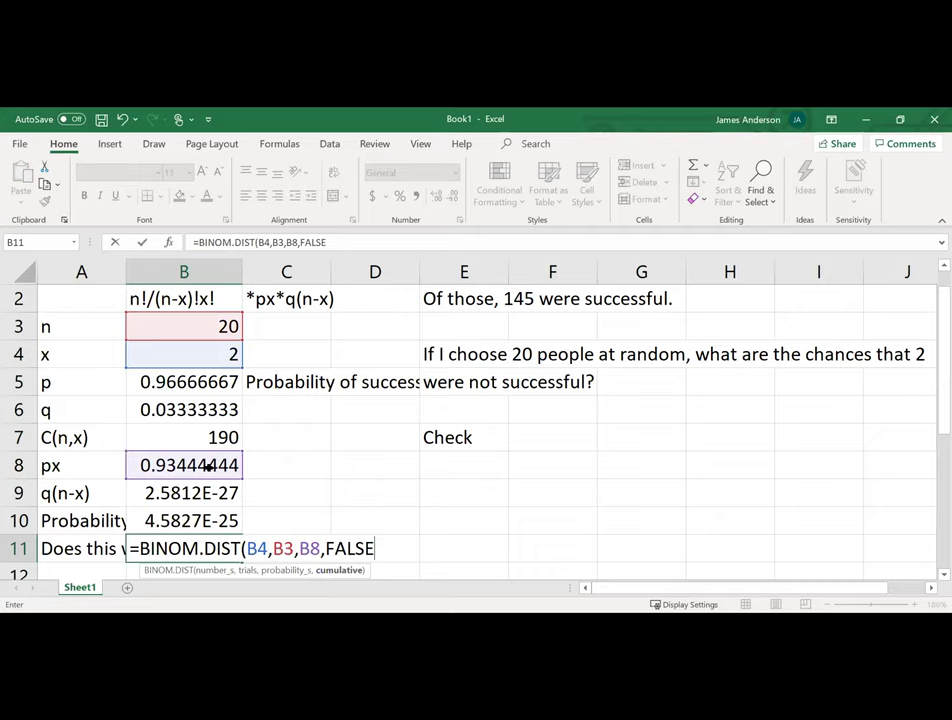
- Close and commit the BINOM.DIST check, then compare it with B10's probability
type(")")
key("Return")
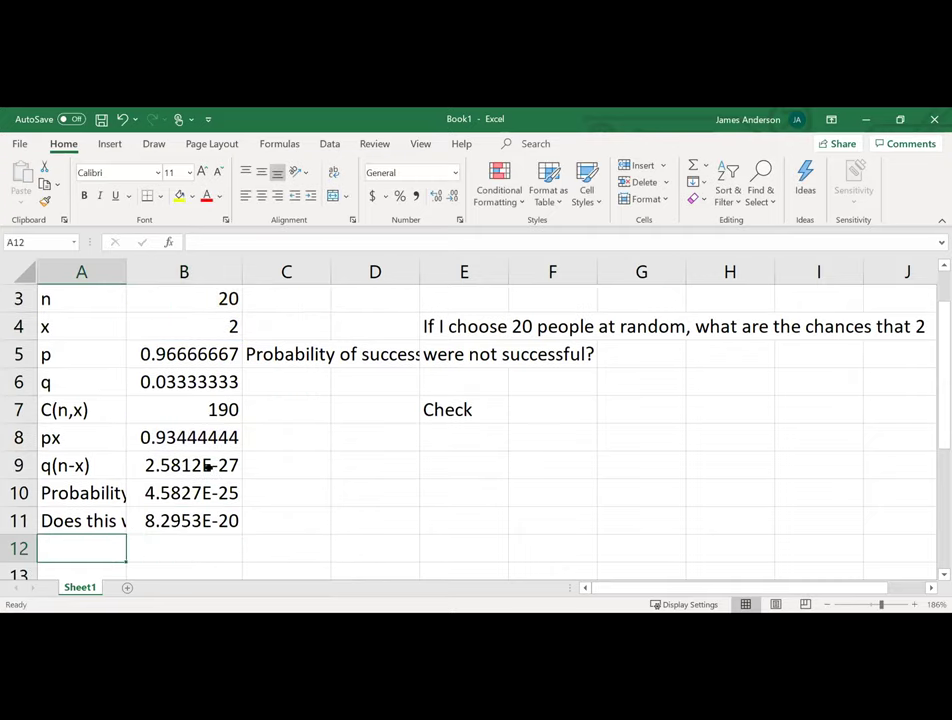
key("Up")
key("Right")
key("Up")
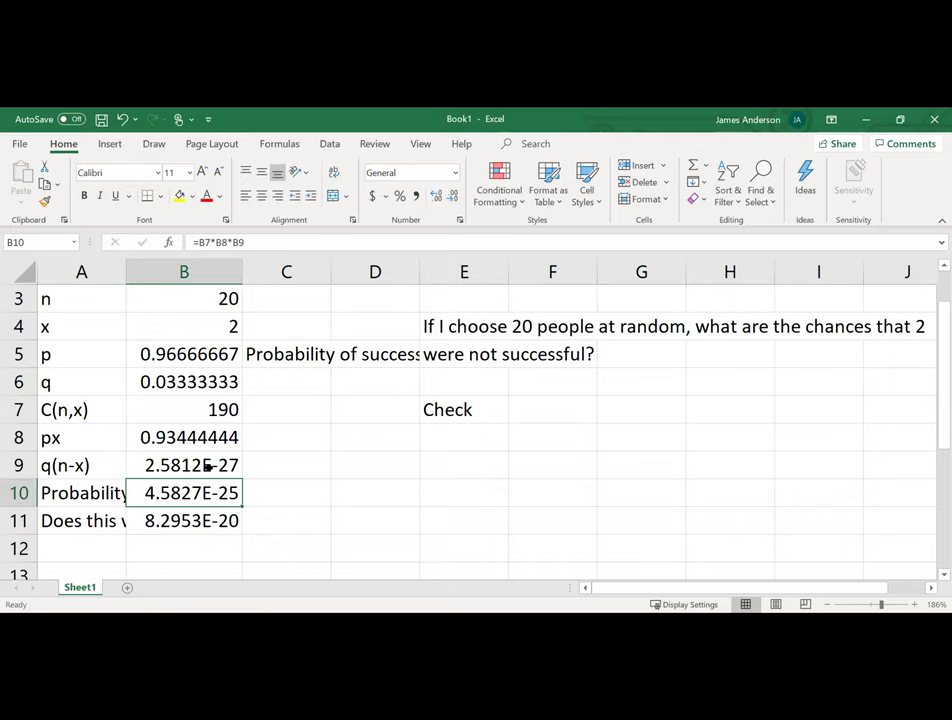
- Try B9 instead of B8 as the probability argument in B11's check
key("Down")
key("F2")
key("Left")
key("Left")
key("Left")
key("Left")
key("Left")
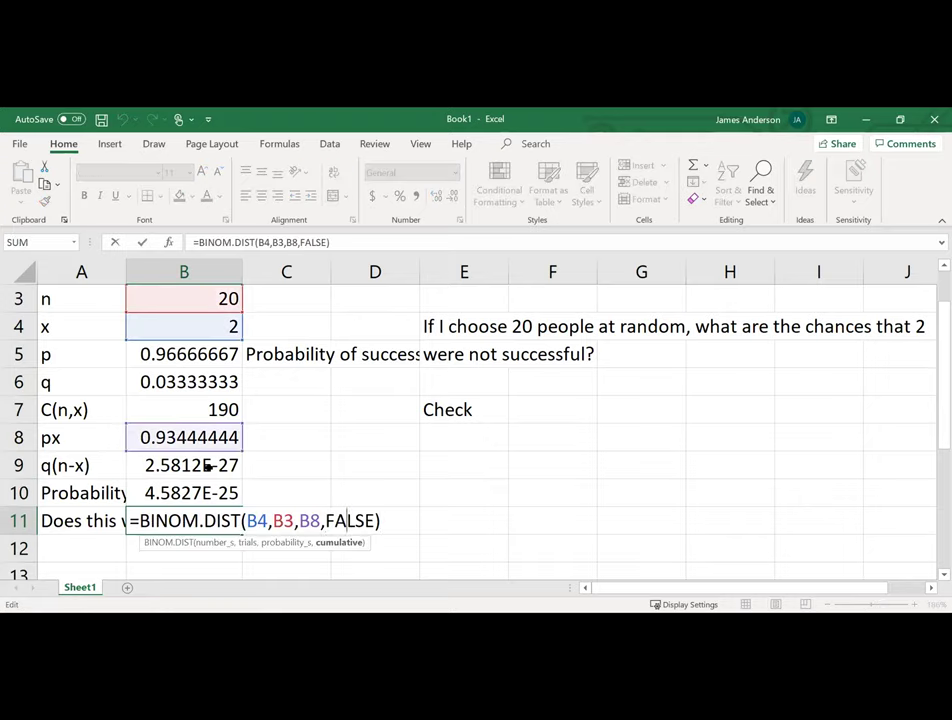
key("Left")
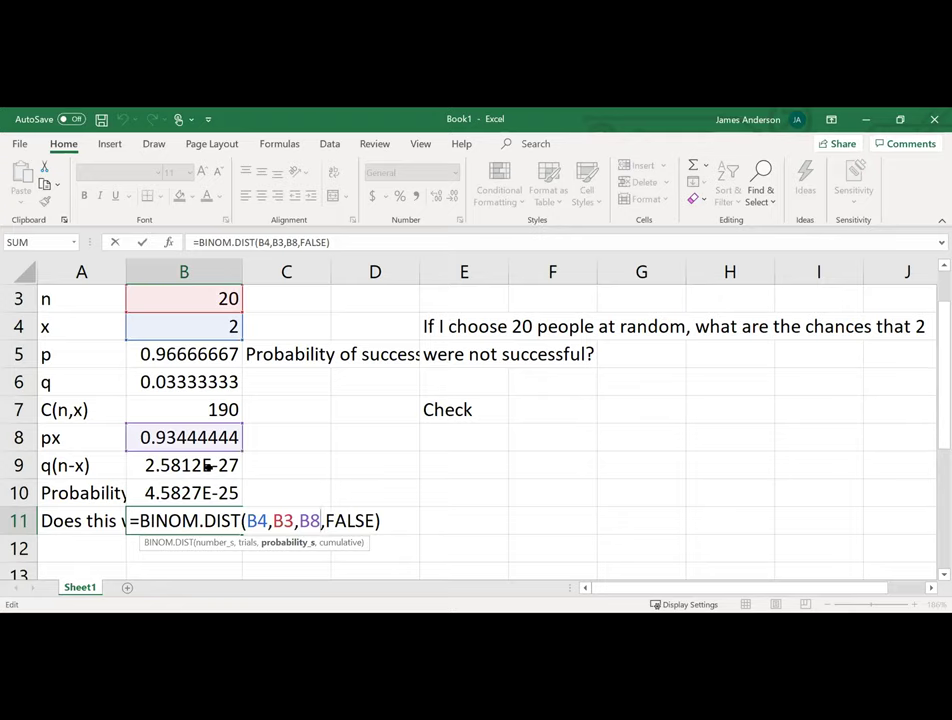
key("Left")
key("BackSpace")
key("BackSpace")
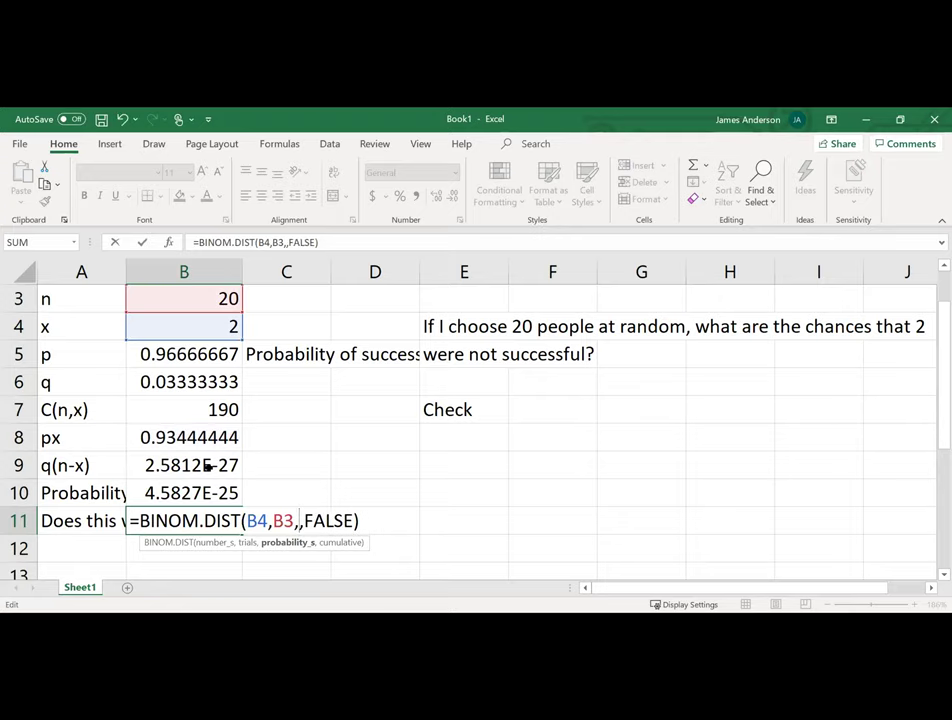
left_click(186, 465)
key("Return")
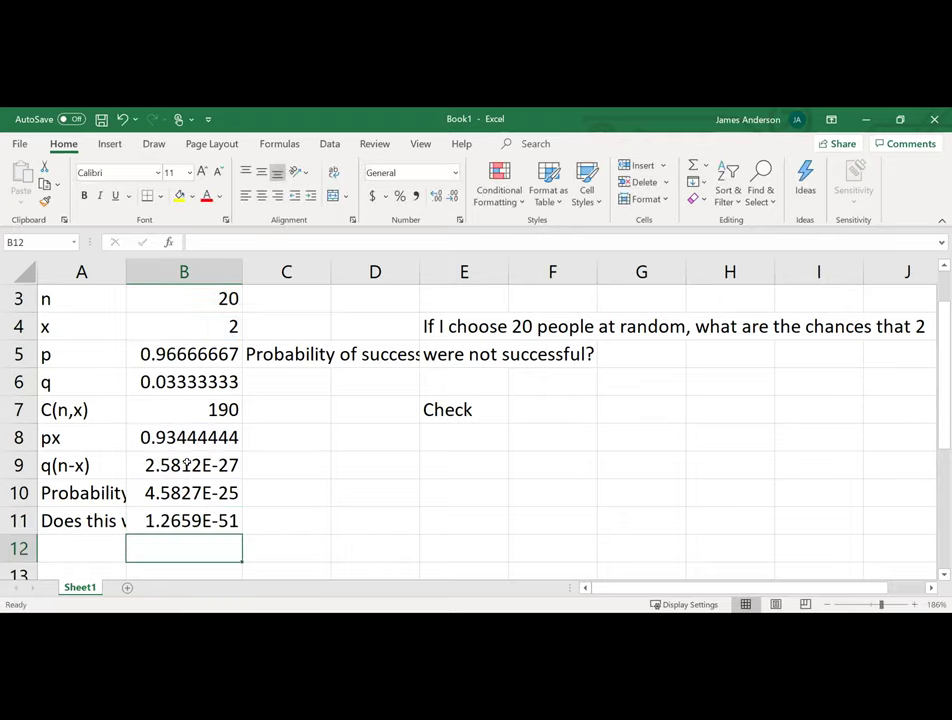
- Restore B8 as the probability argument so B11 reads 8.2953E-20
key("Up")
key("F2")
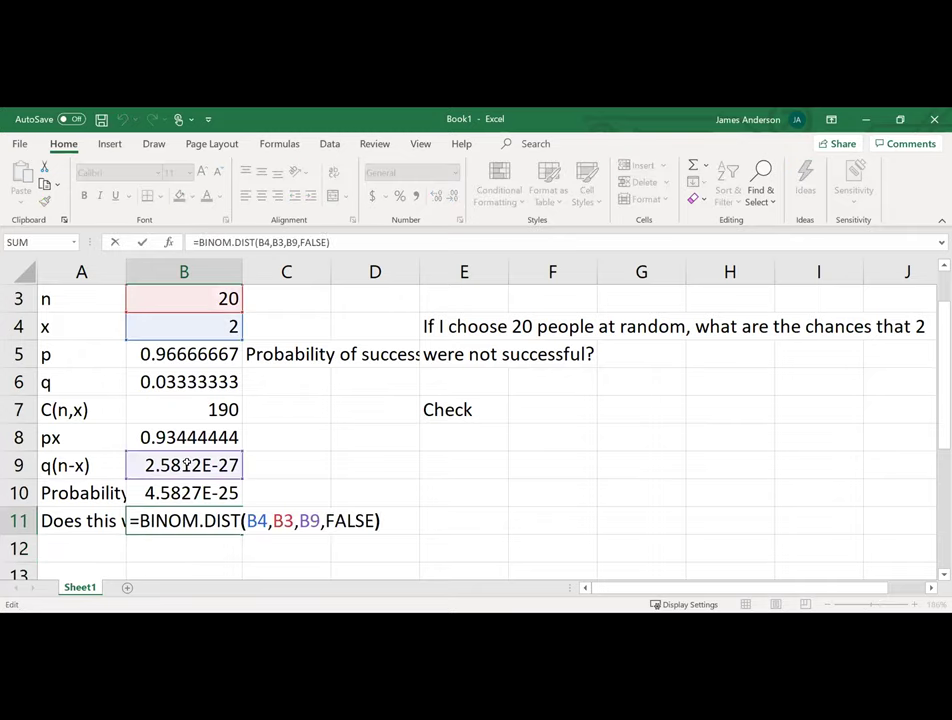
key("Left")
key("Left")
key("Left")
key("Left")
key("Left")
key("Left")
key("Left")
key("Left")
key("Left")
key("Left")
key("Left")
key("Left")
key("Left")
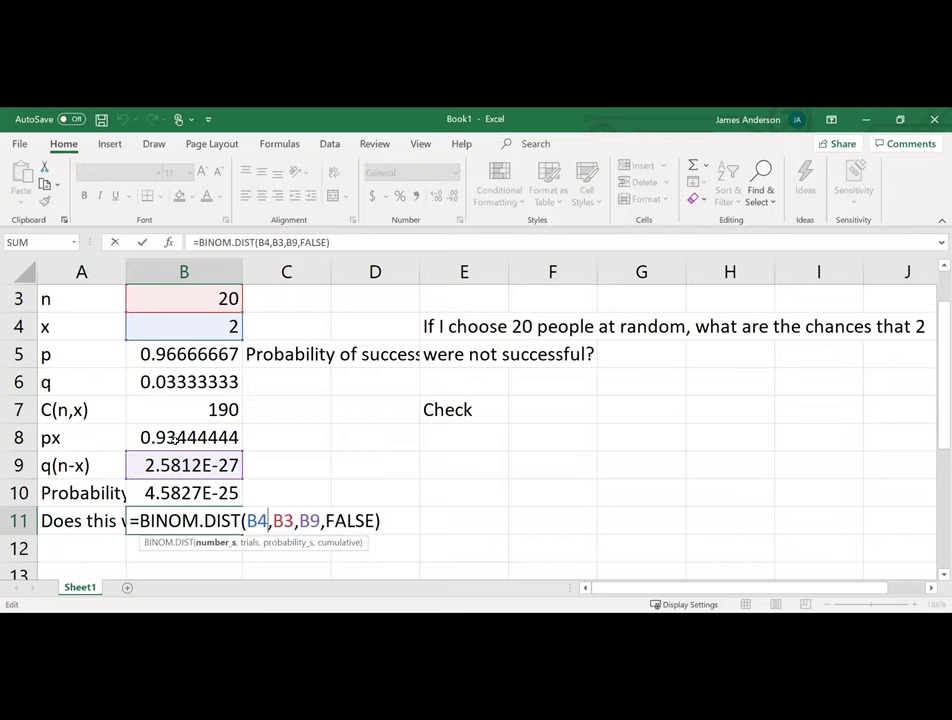
key("Right")
key("Right")
key("Right")
key("Right")
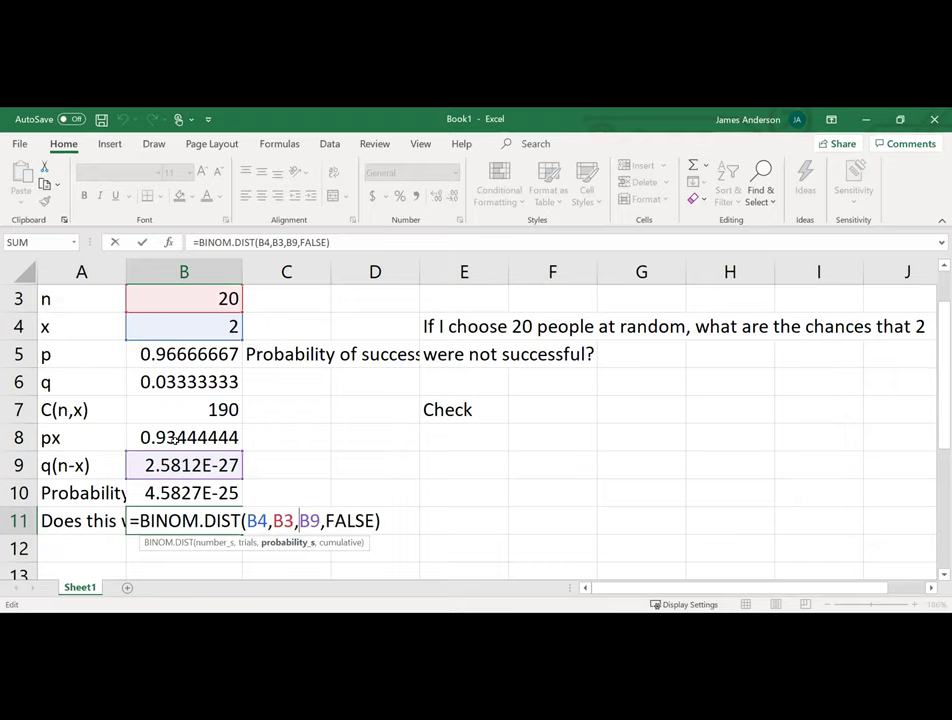
left_click(174, 437)
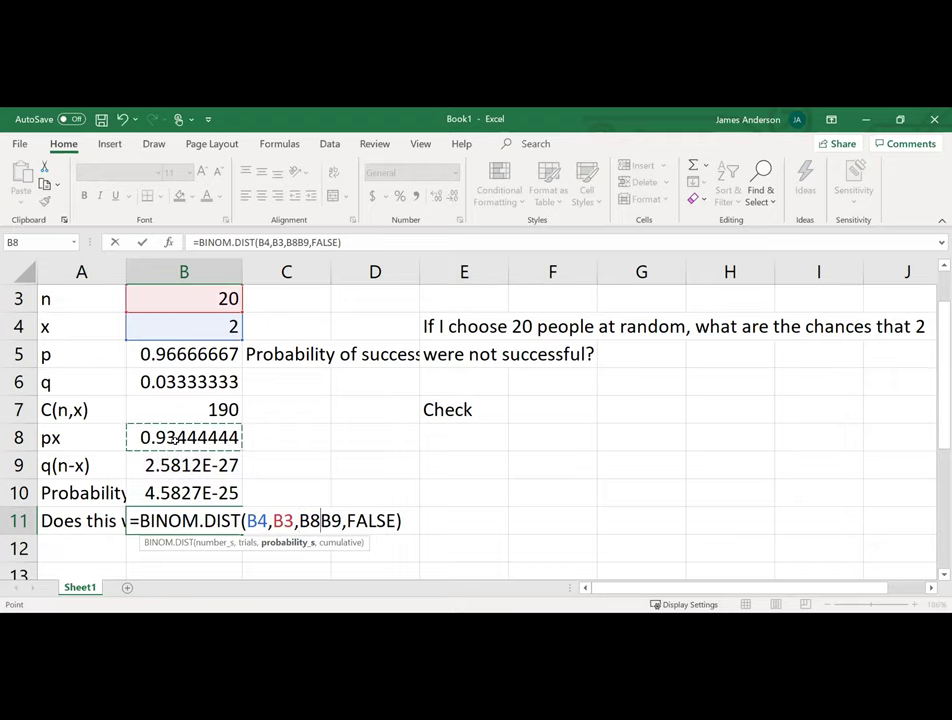
key("Delete")
key("Delete")
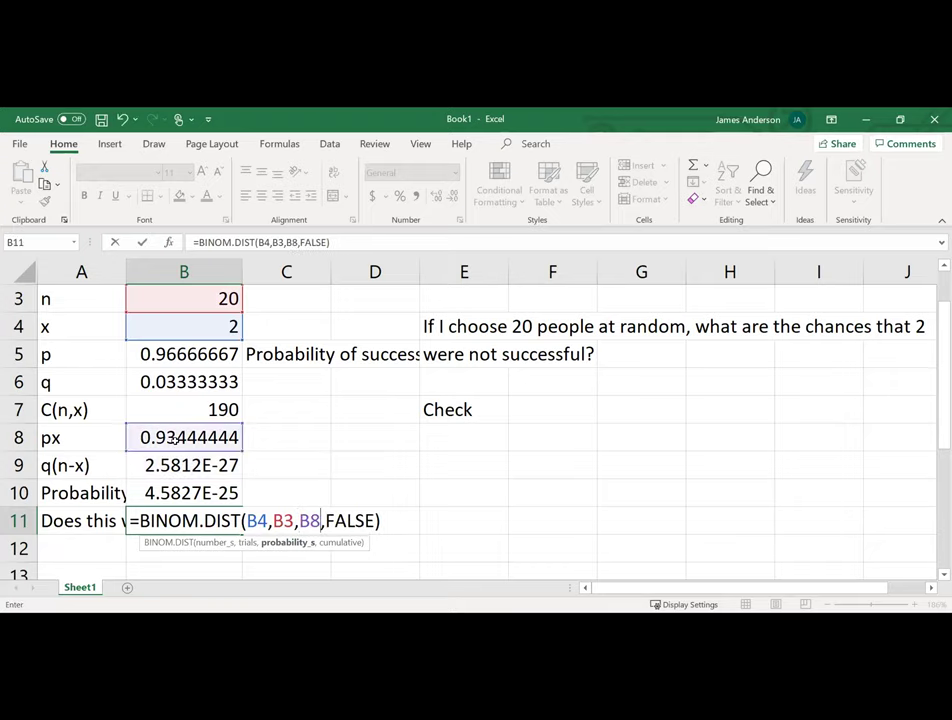
key("Tab")
key("Left")
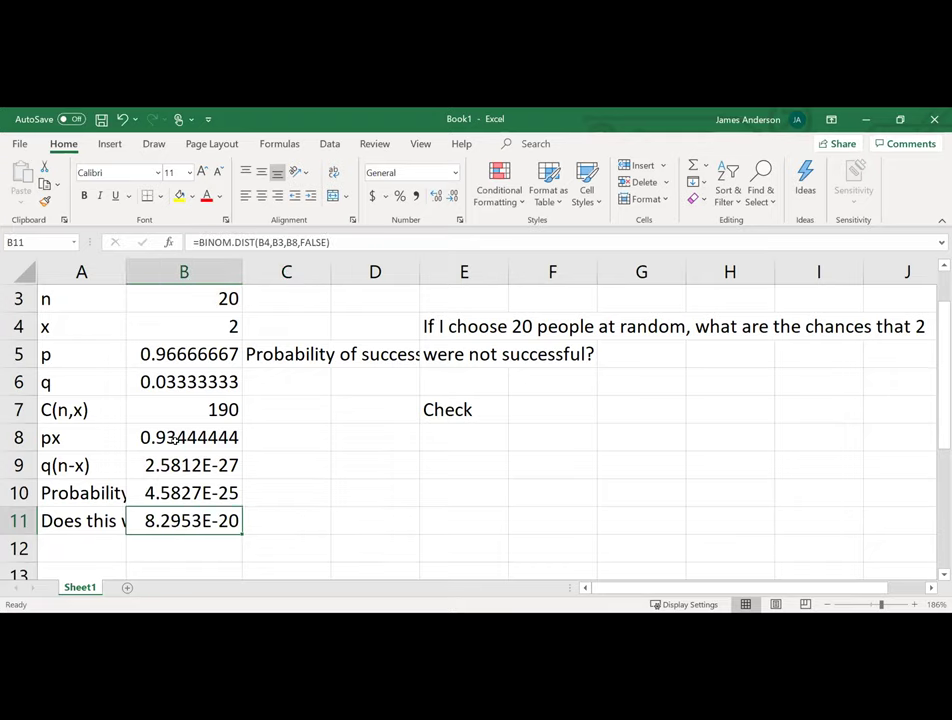
key("Up")
key("Up")
key("Up")
key("Up")
key("Up")
key("Up")
key("Up")
key("Up")
key("Up")
key("Up")
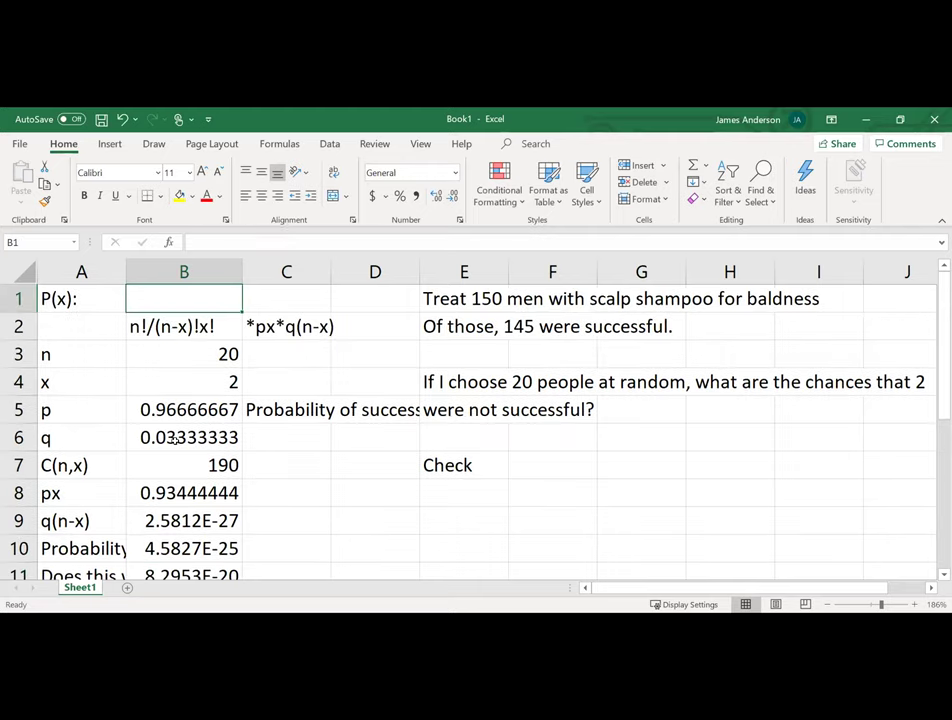
key("Down")
key("Down")
key("Down")
key("Down")
key("Down")
key("Down")
key("Down")
key("Down")
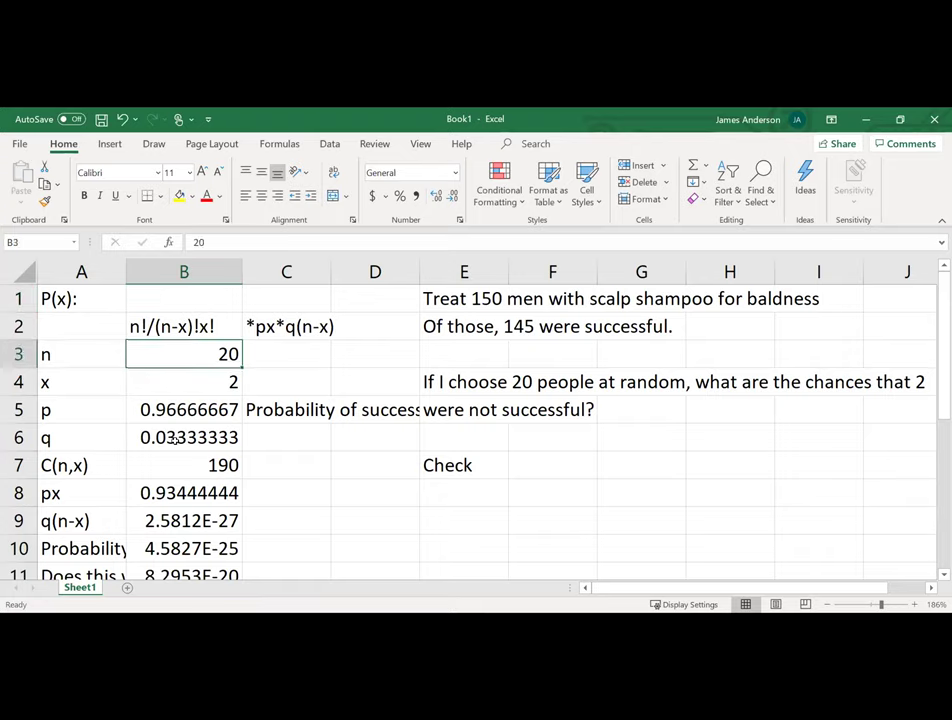
key("Up")
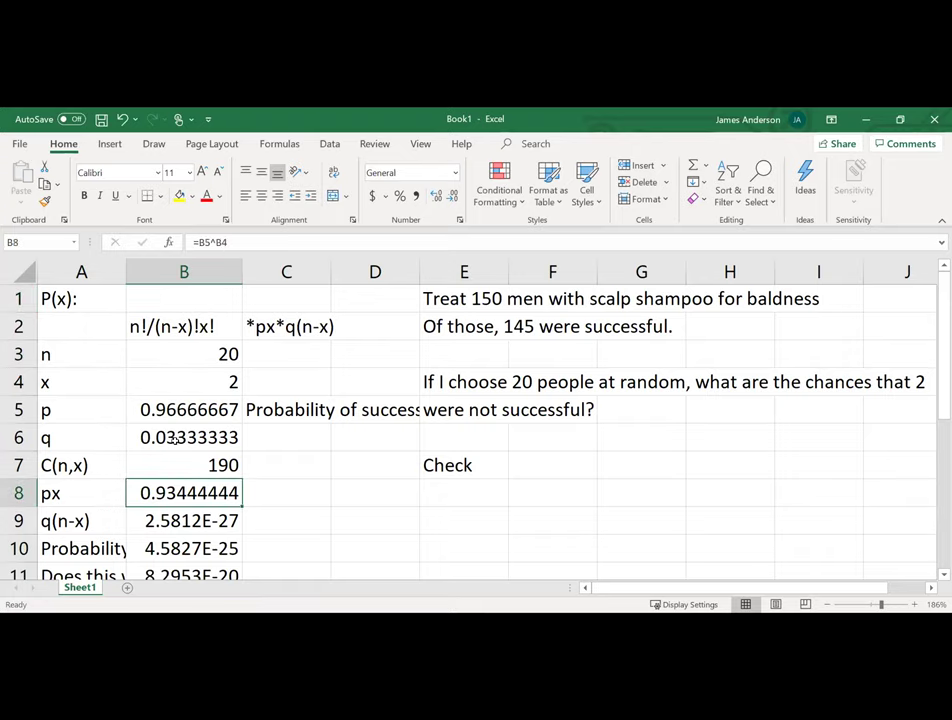
key("Down")
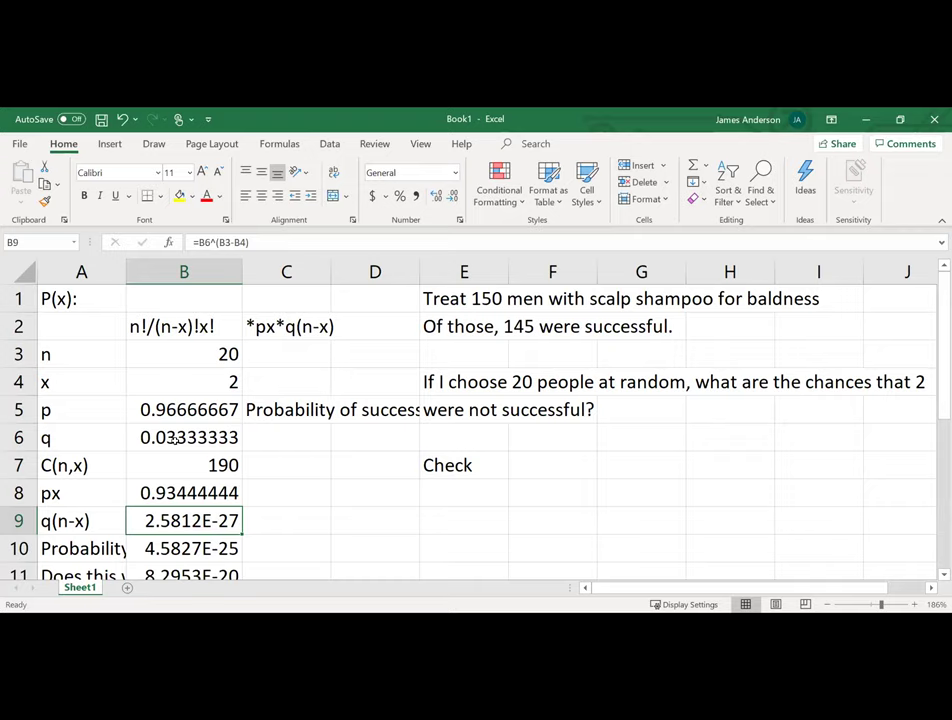
key("Up")
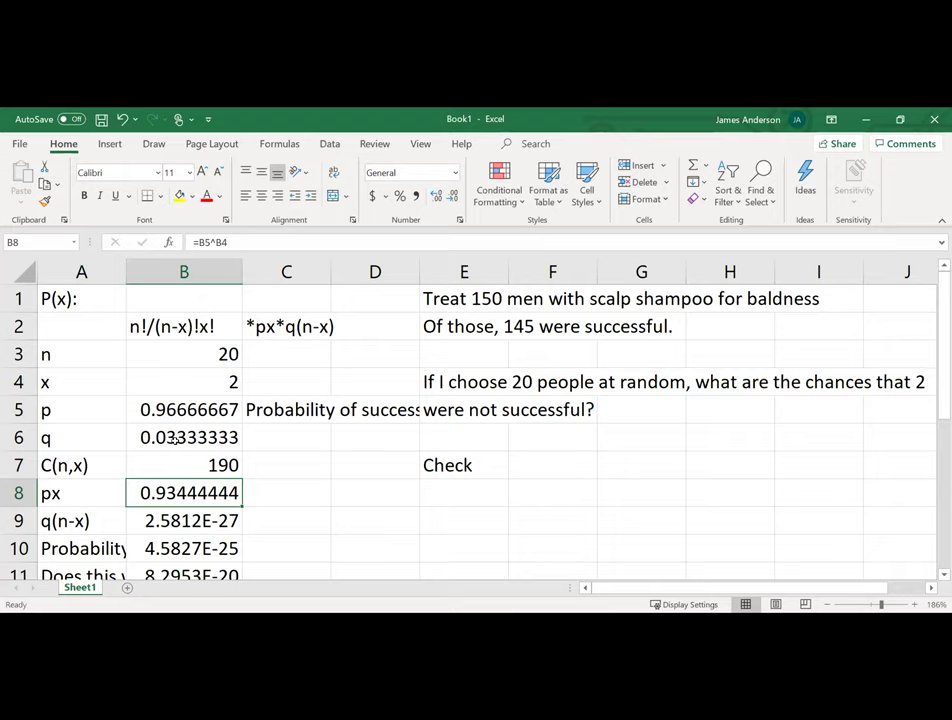
key("Down")
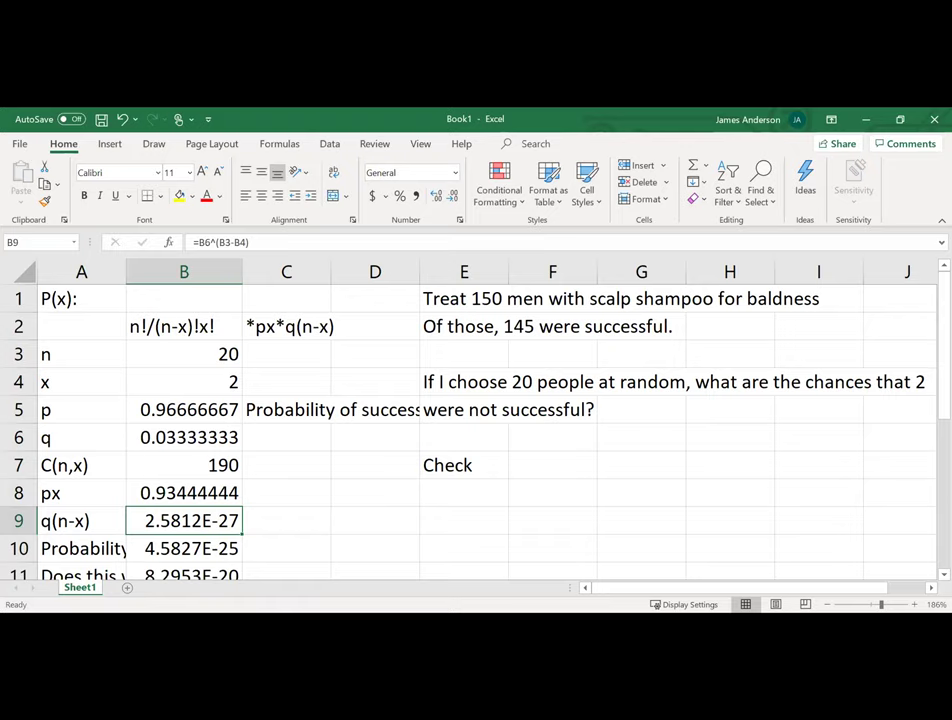
left_click(184, 548)
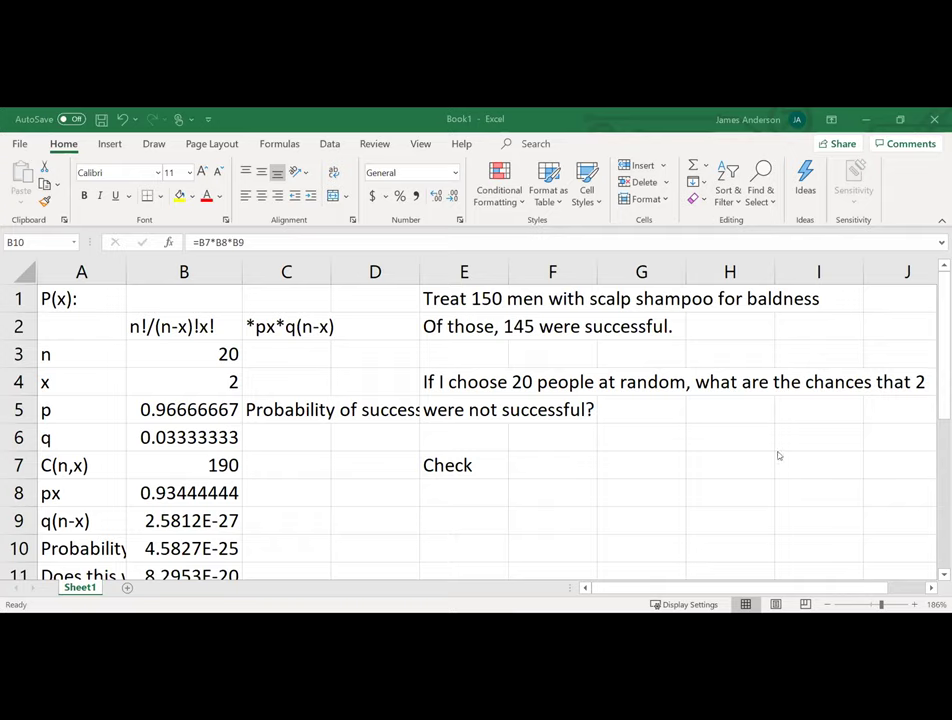
- Add a new worksheet and enter 'The lotto questions!' in A1
left_click(126, 588)
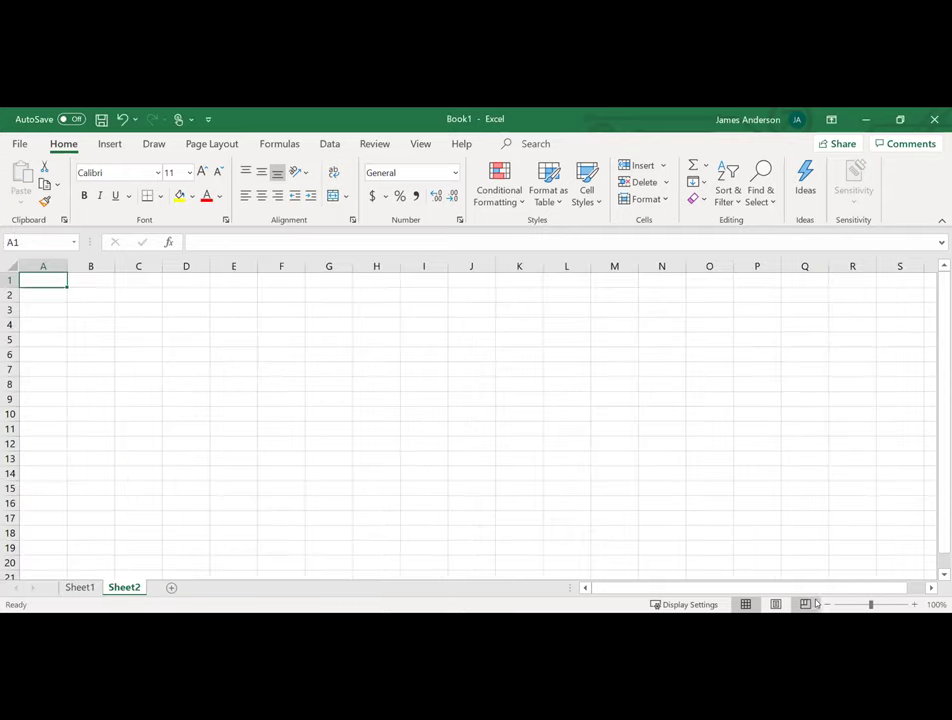
scroll(655, 452, "up", 3, "ctrl")
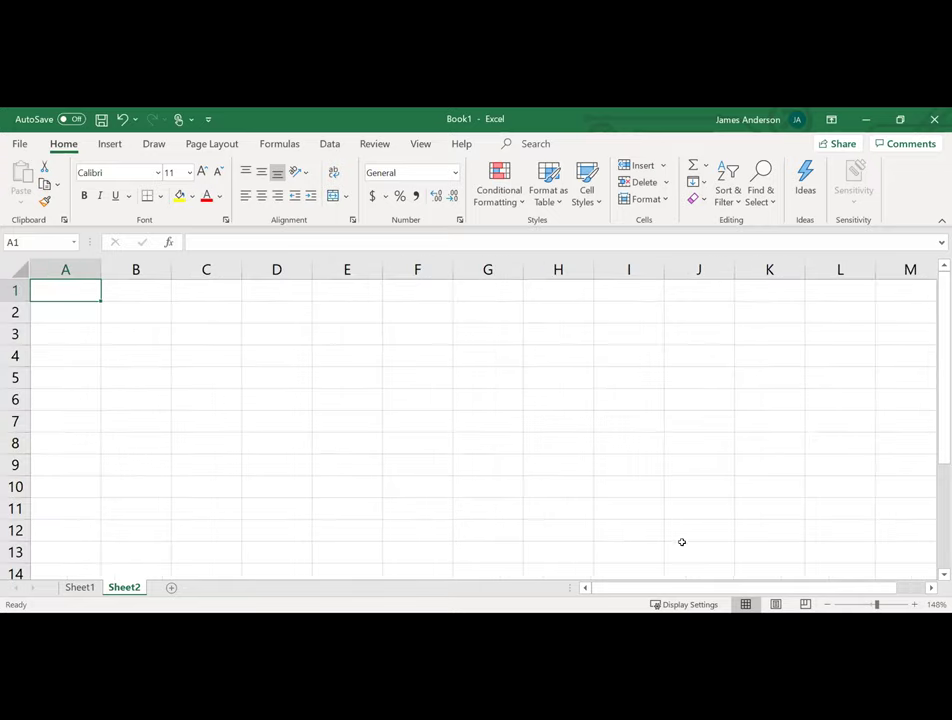
type("The")
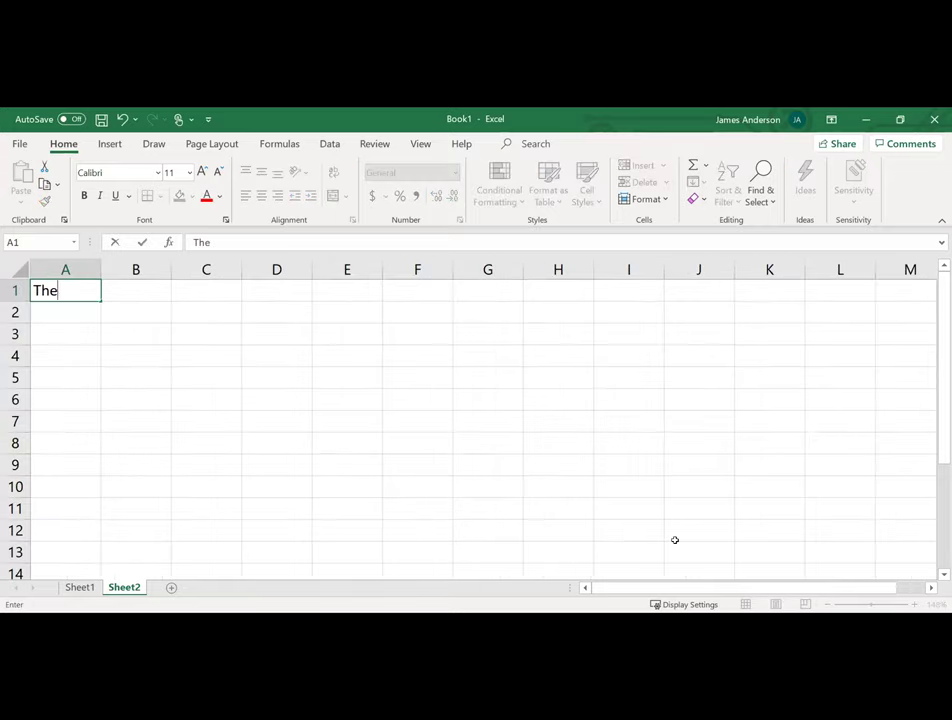
type(" lotto questions!")
key("Return")
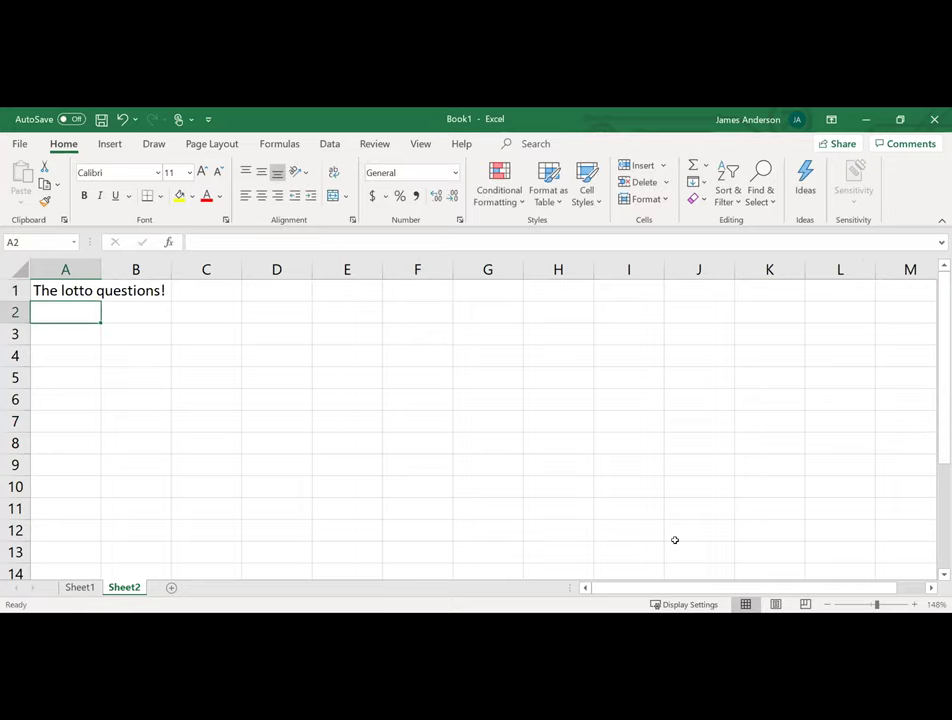
left_click_drag(878, 604, 887, 605)
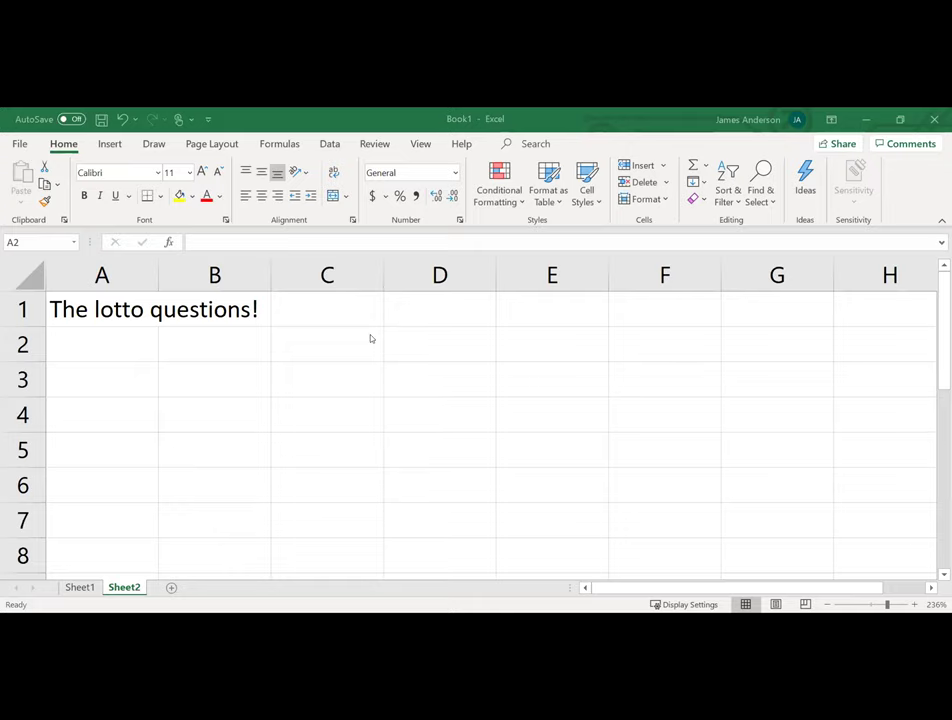
- Enter 'Pick 3 game!' in A2 and 'You pay $1 to get in a pick 3' below
left_click(429, 317)
left_click(91, 353)
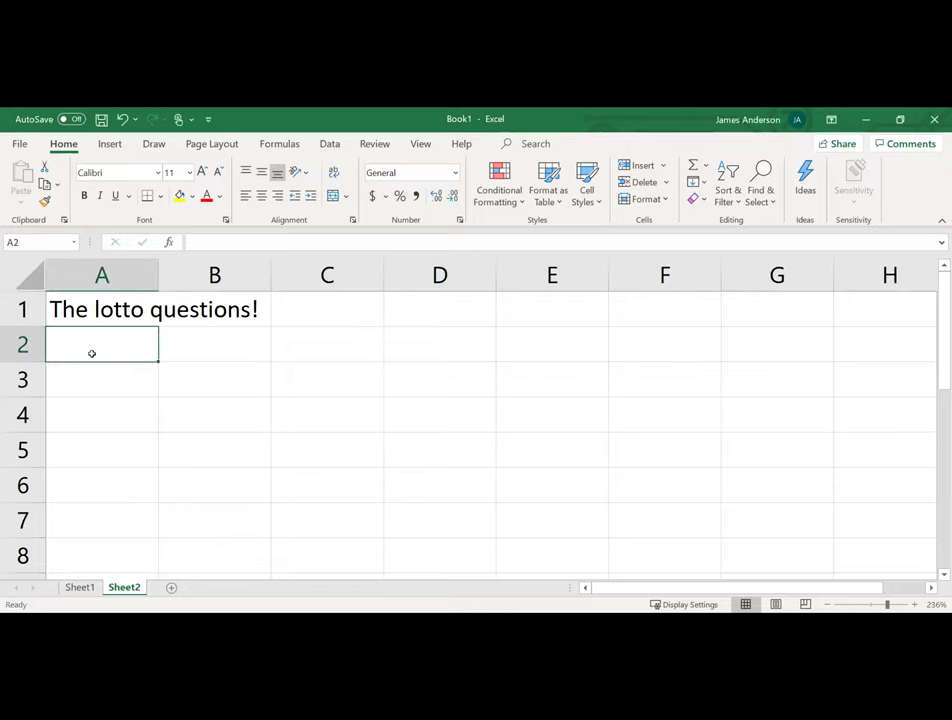
type("Pick ")
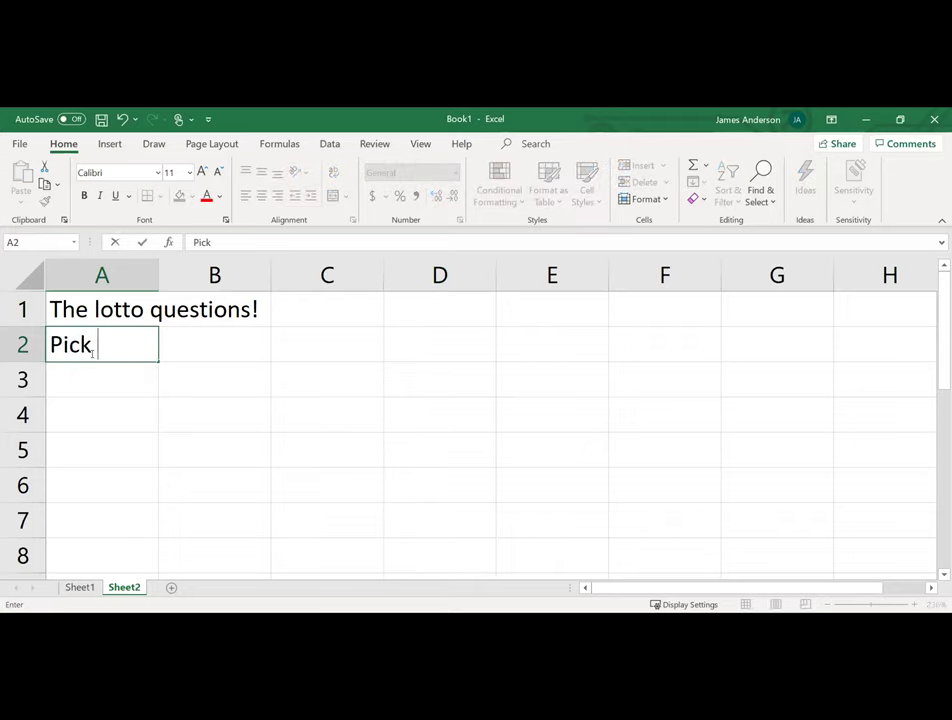
type("3 game!")
key("Return")
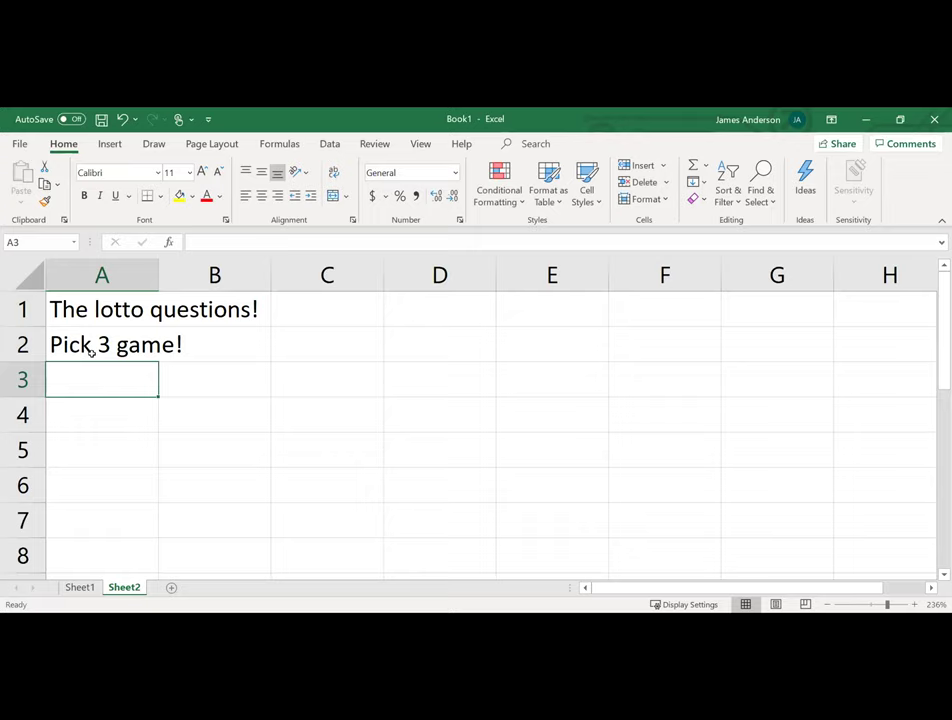
type("You pay ")
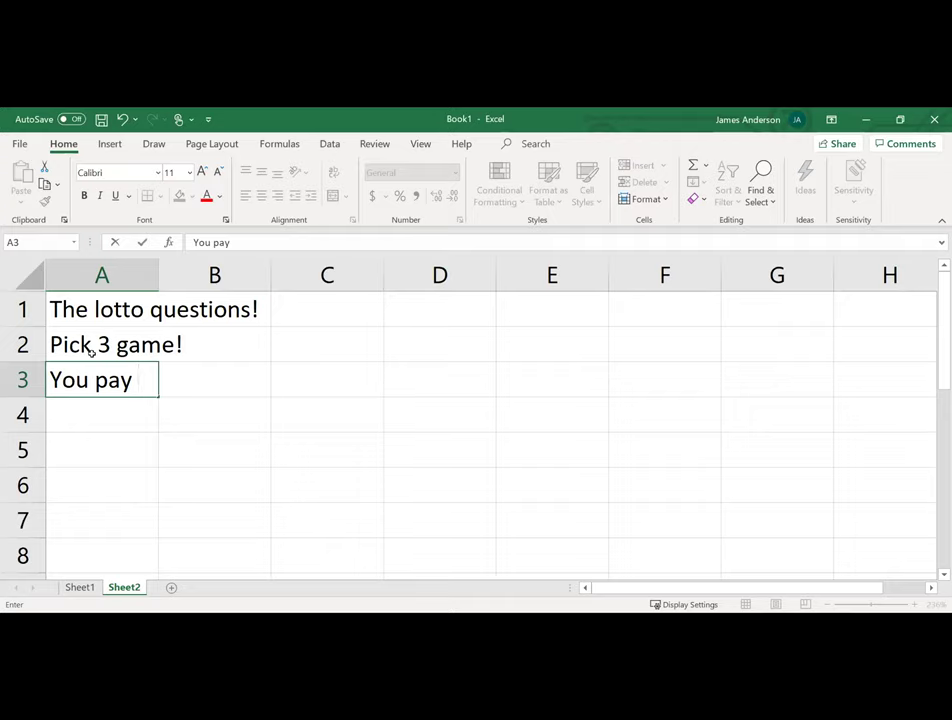
type("$1 to get in a pick 3")
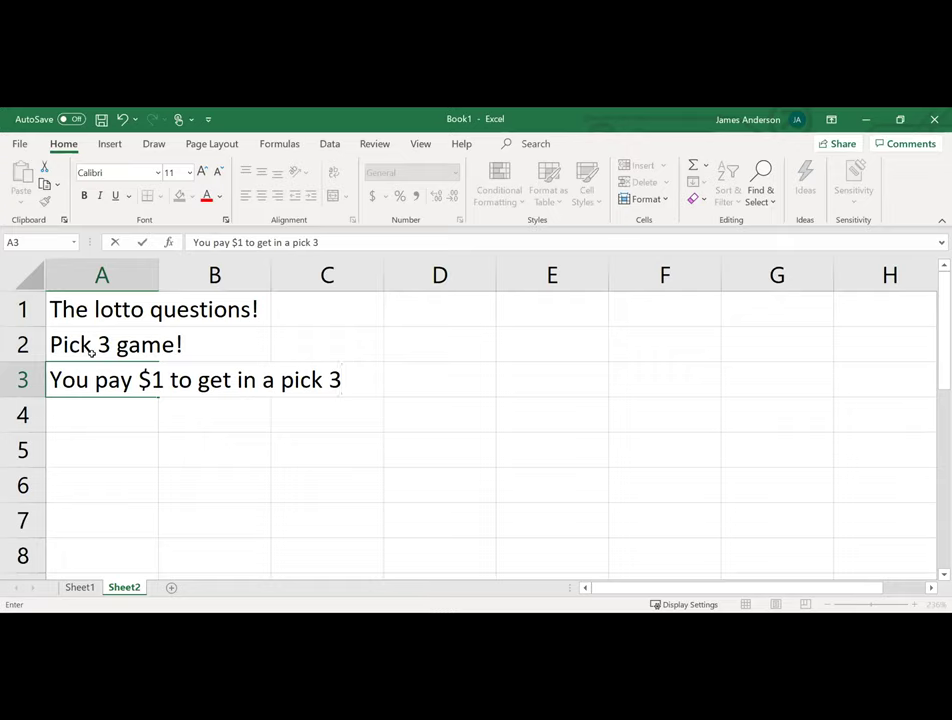
key("Return")
- Add 'Payout is $300' and the question 'How many combinations are there?' beneath
type("Payout is 300")
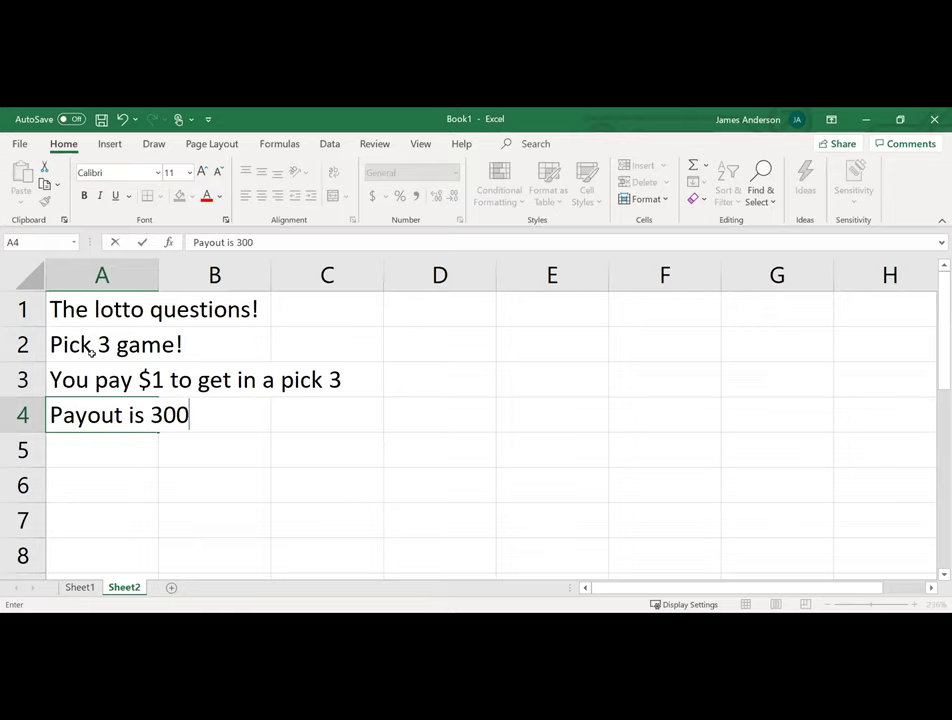
key("F2")
key("Left")
key("Left")
type("$")
key("End")
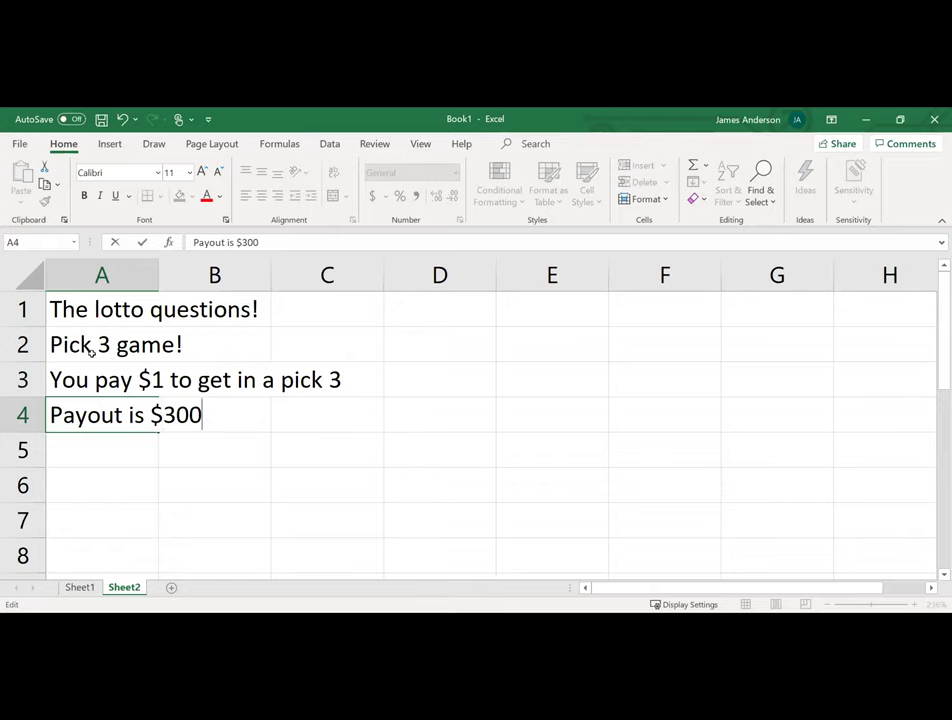
key("Return")
key("Return")
type("How man")
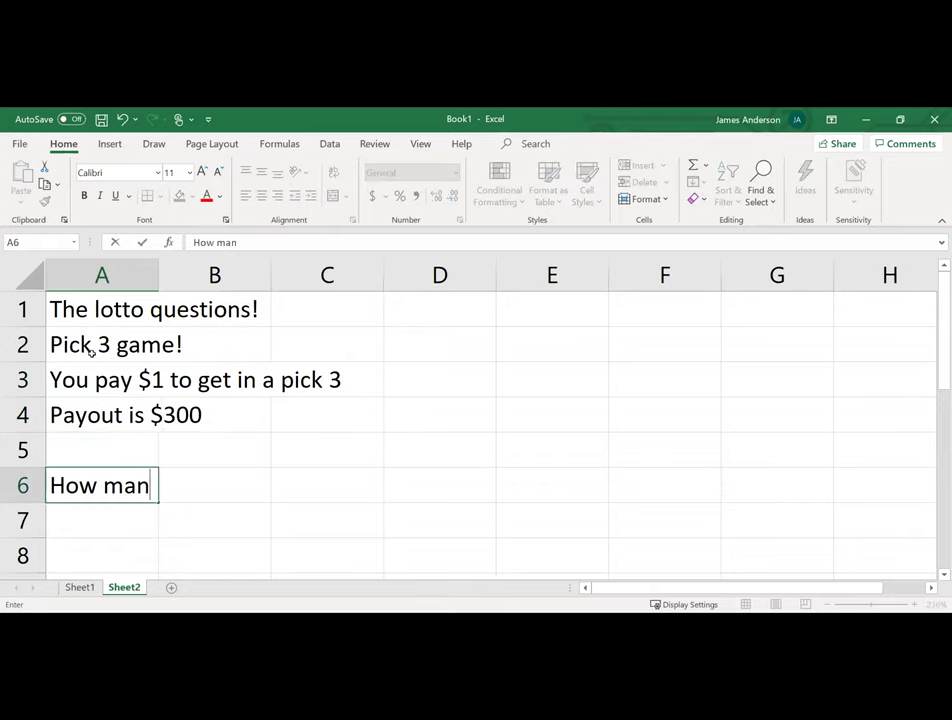
type("y combination")
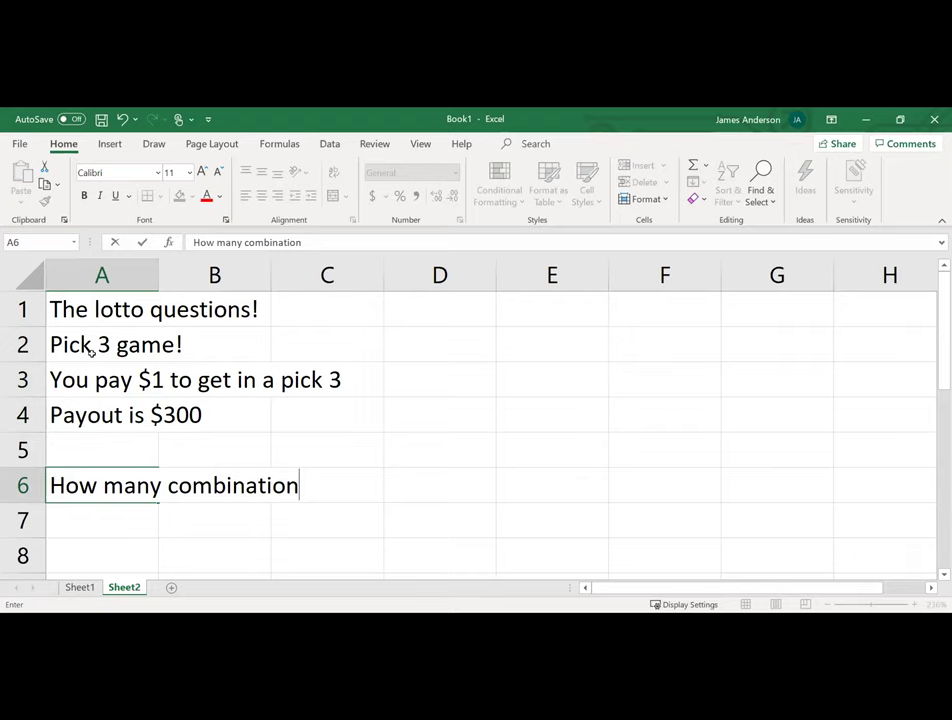
type("s are there?")
key("Return")
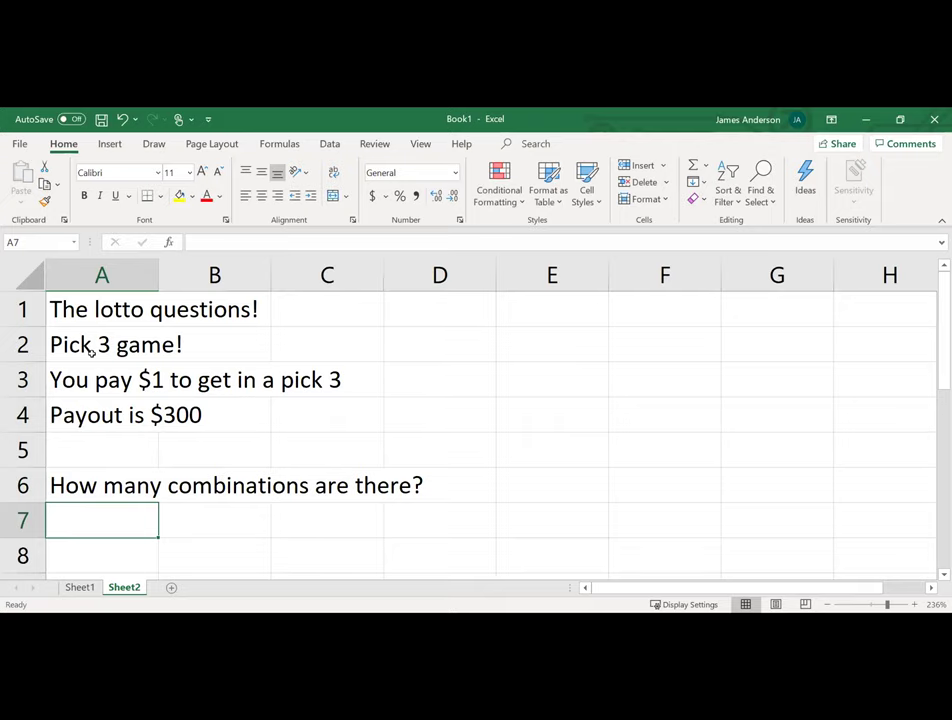
- Make A7 the formula =10*10*10, showing 1000
type("10*")
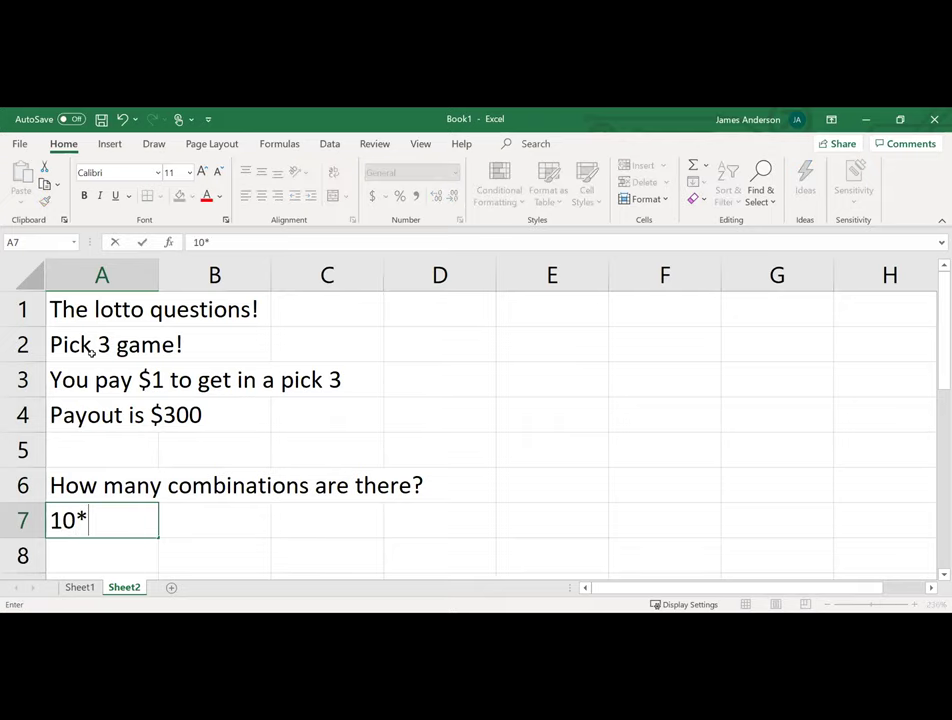
type("10*10*")
key("Return")
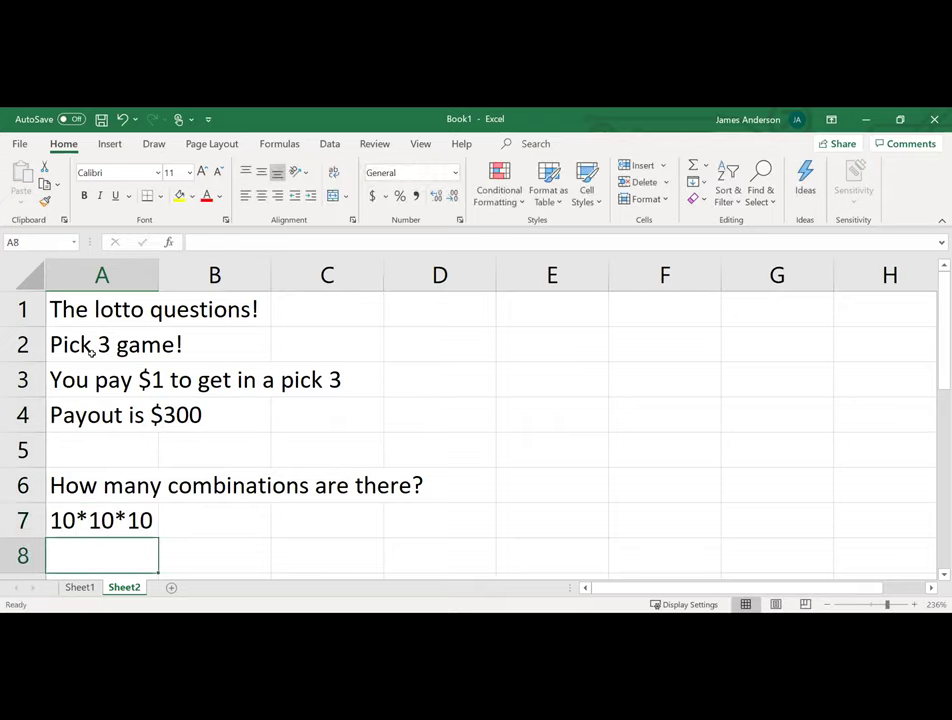
key("Up")
key("F2")
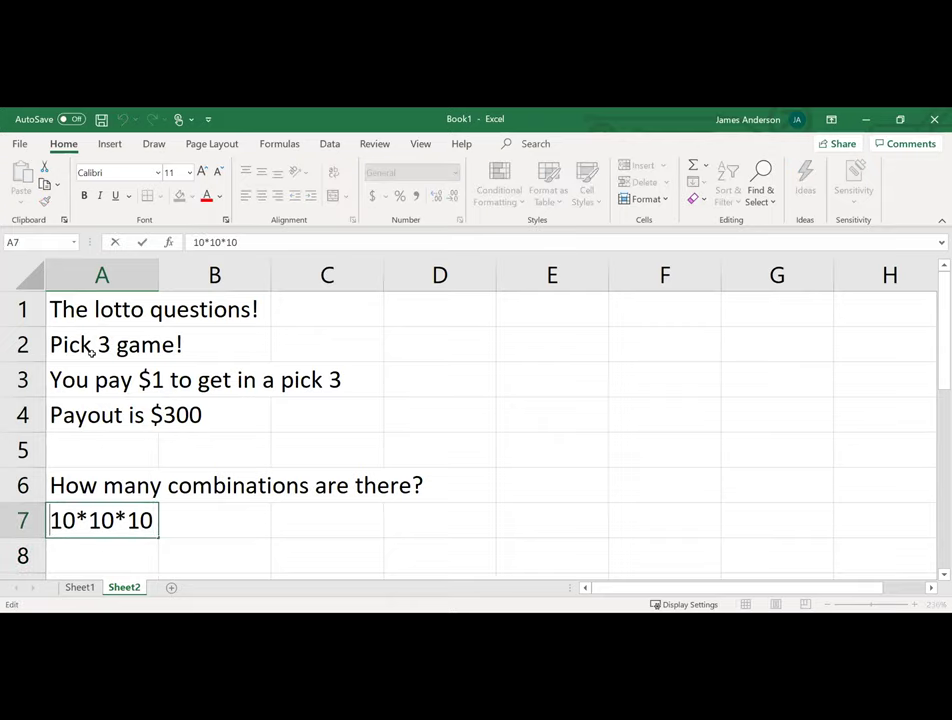
key("Home")
type("=")
key("Return")
- Write the note 'Three sets of 10' in B7
key("Up")
key("Right")
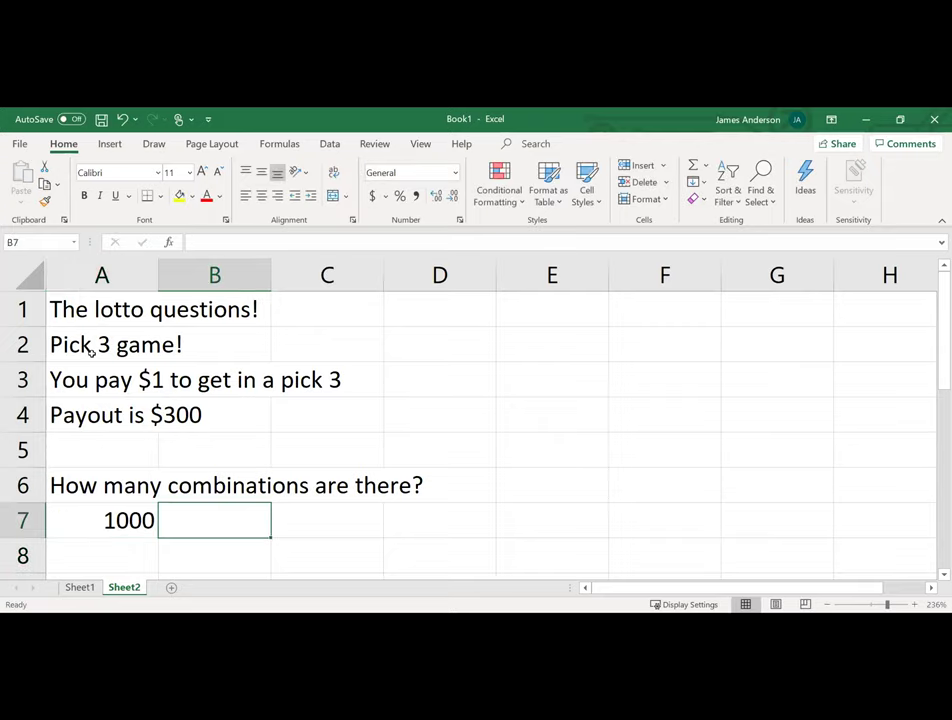
type("Three sets of 10")
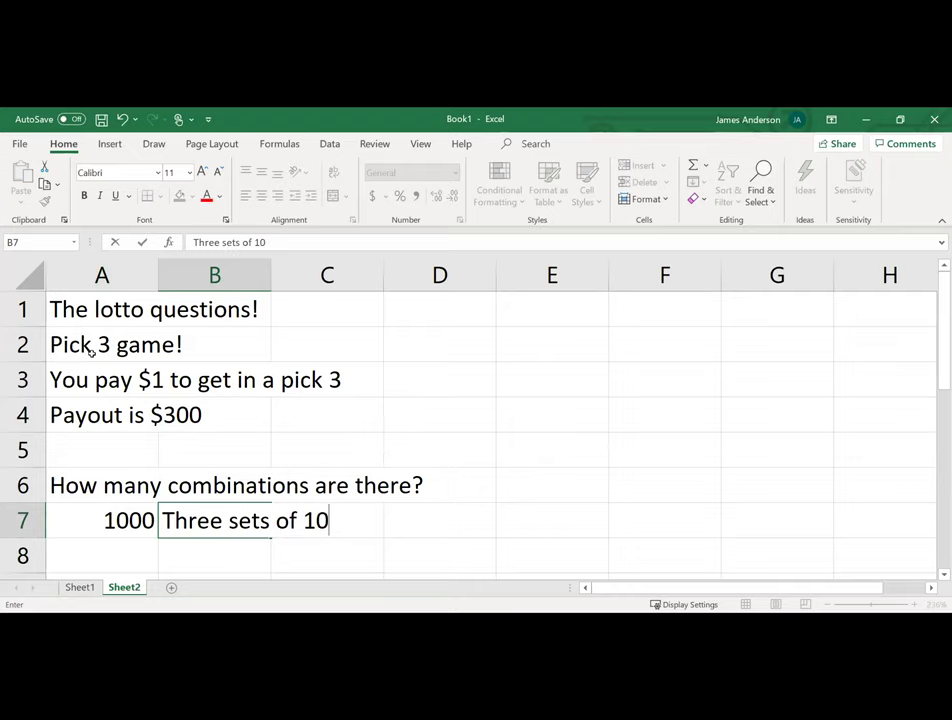
key("Return")
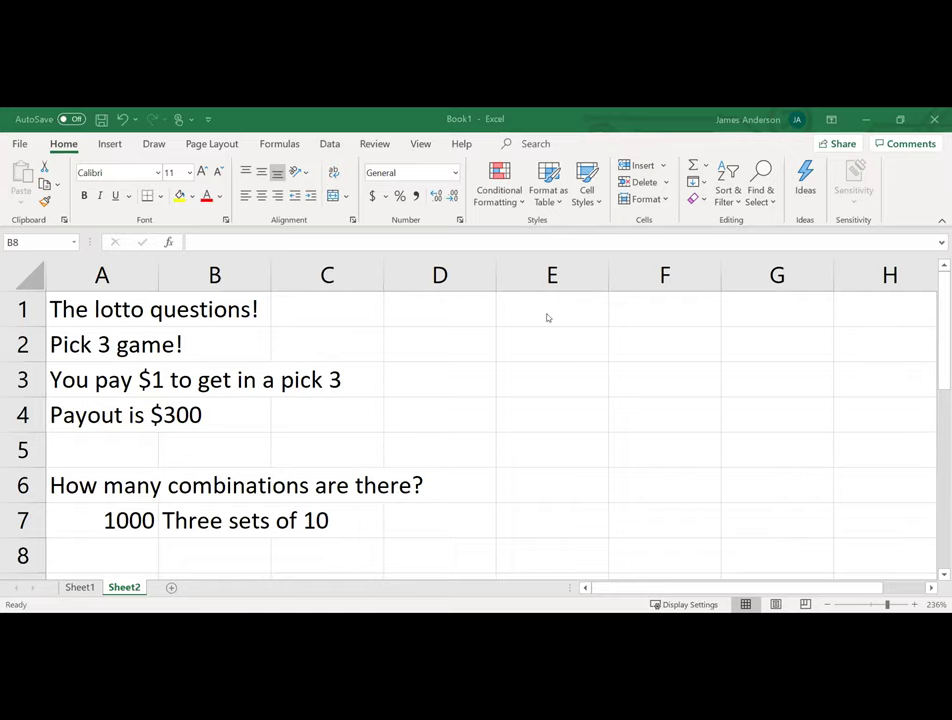
- Enter Tickets bought 1 and Combinations 1000 in E1:F2
left_click(533, 312)
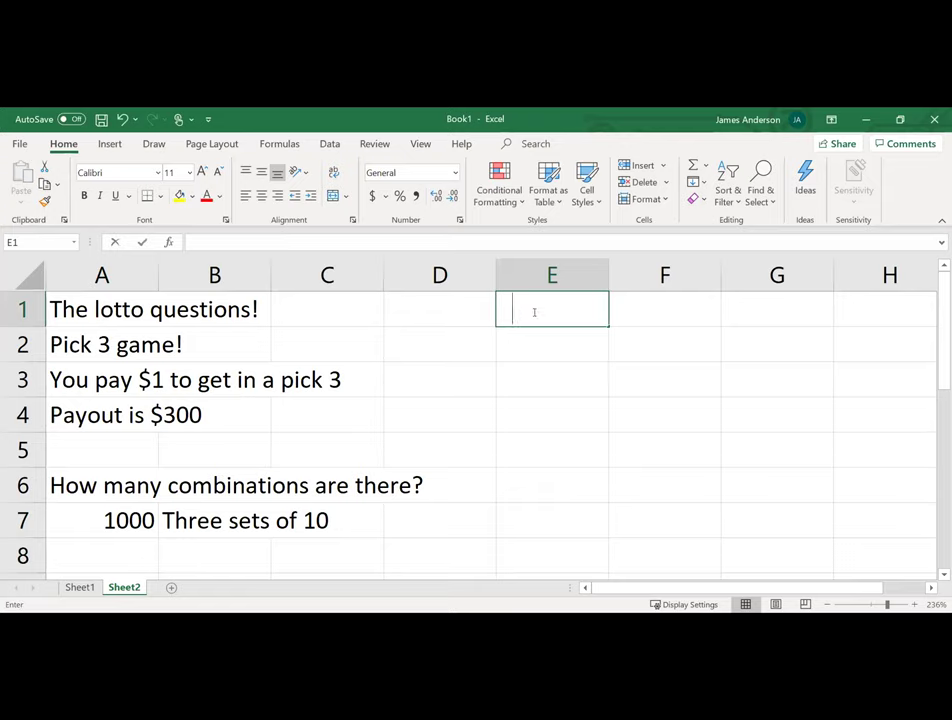
type("Tickets bou")
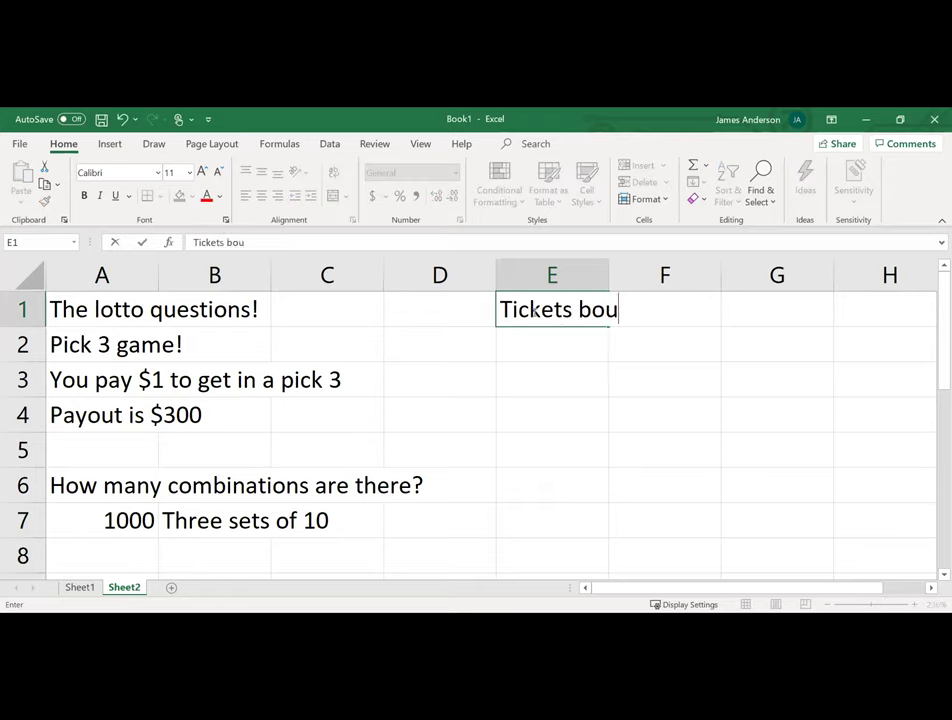
type("ght")
key("Tab")
type("1")
key("Return")
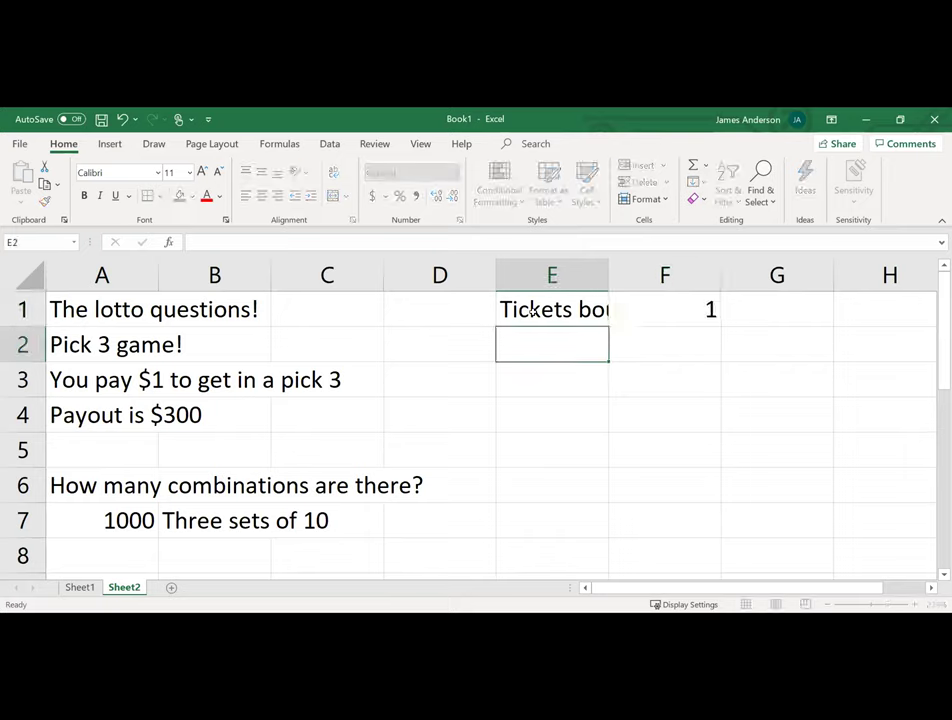
type("Combinations")
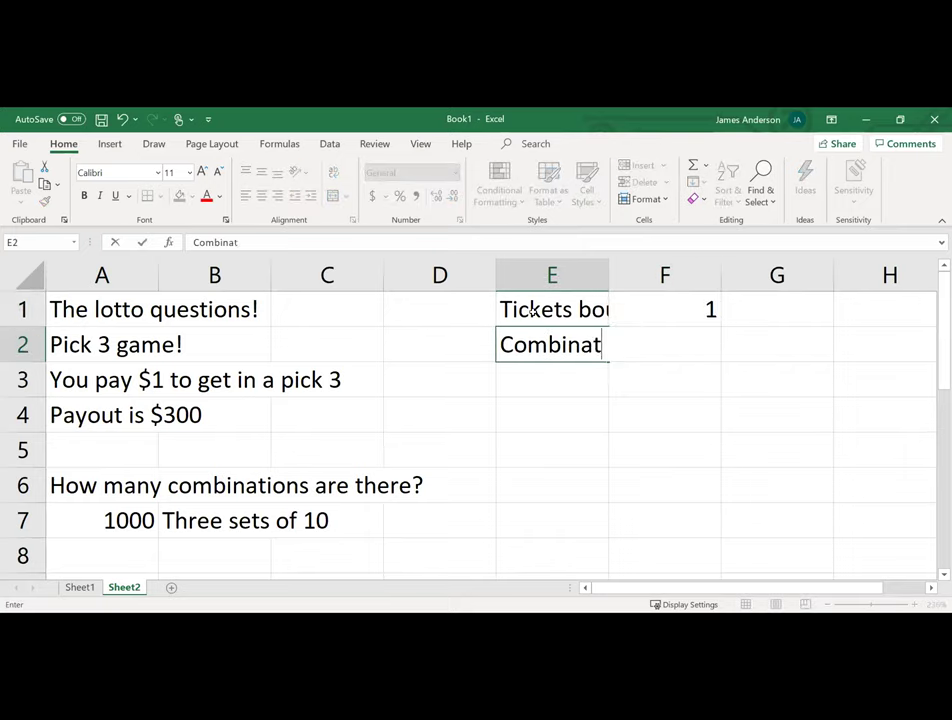
key("Tab")
type("1000")
key("Return")
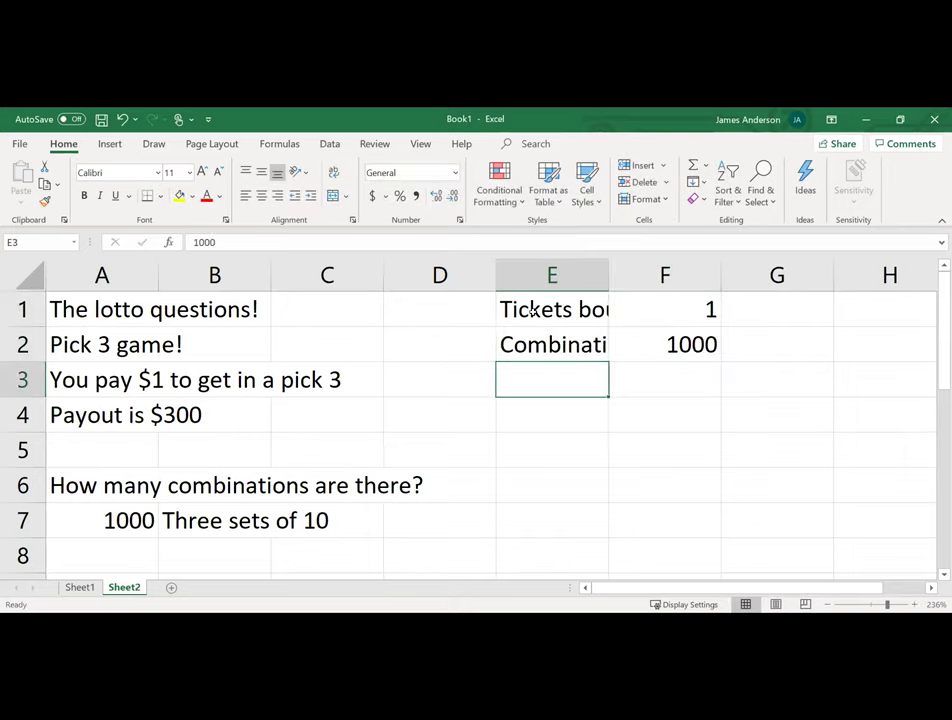
- Label E3 'Probability' with =F1/F2 in F3 (0.001), and widen column E
type("Probability")
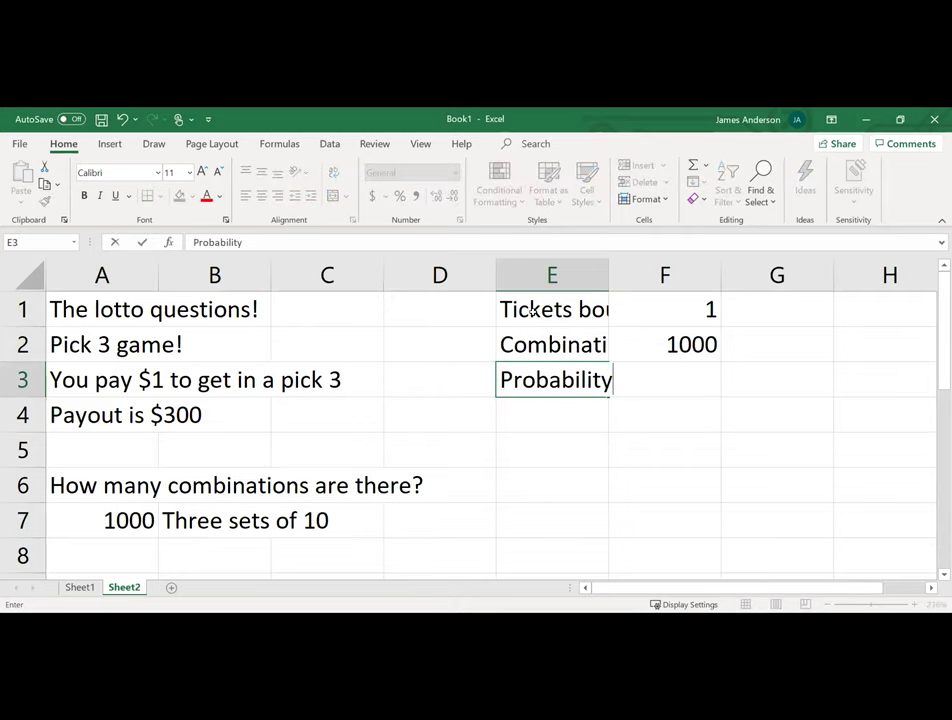
key("Tab")
type("=")
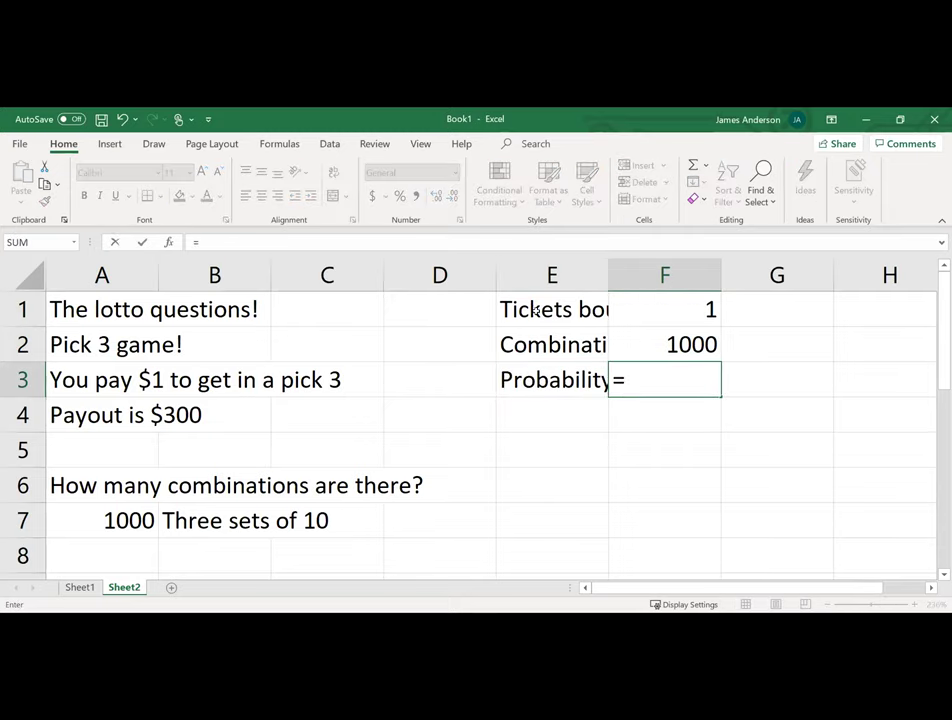
left_click(667, 312)
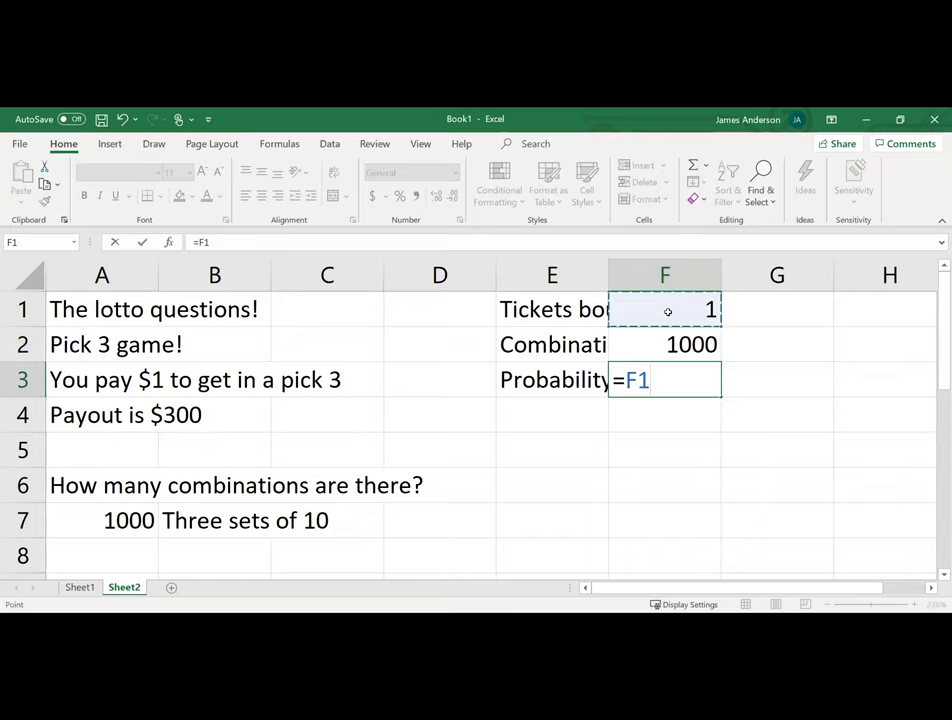
type("/")
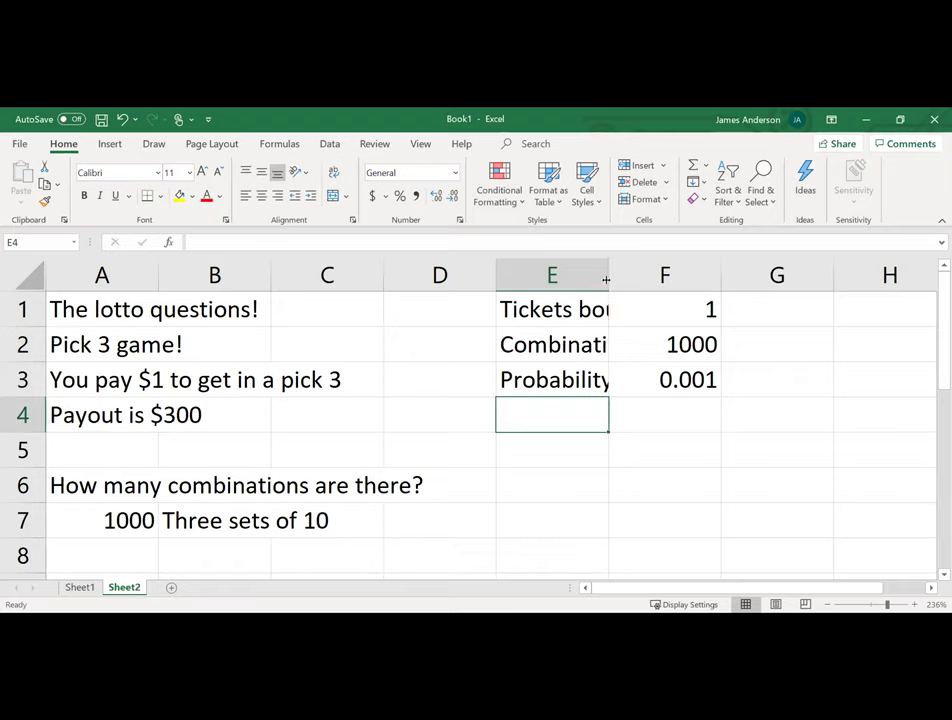
double_click(607, 279)
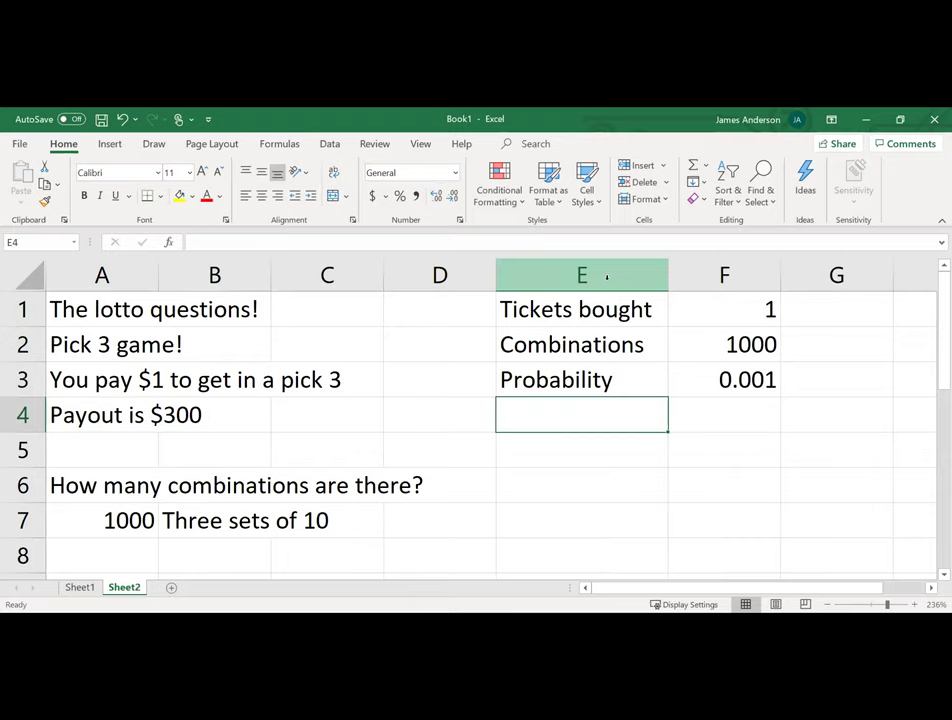
- Type the question 'How much would I make?' in E4
type("How much woul")
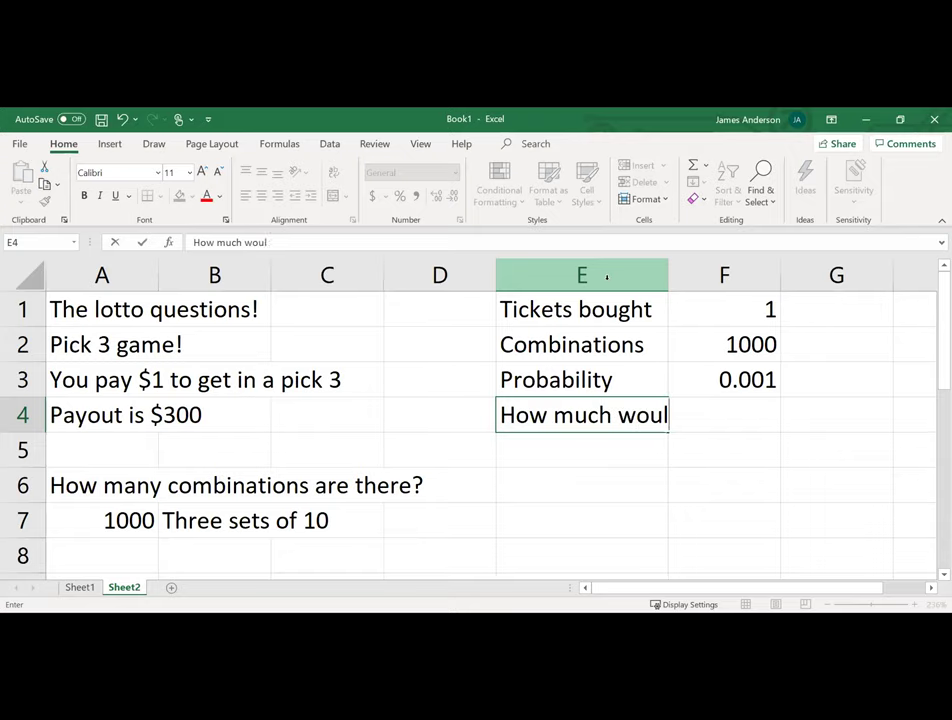
type("d I win")
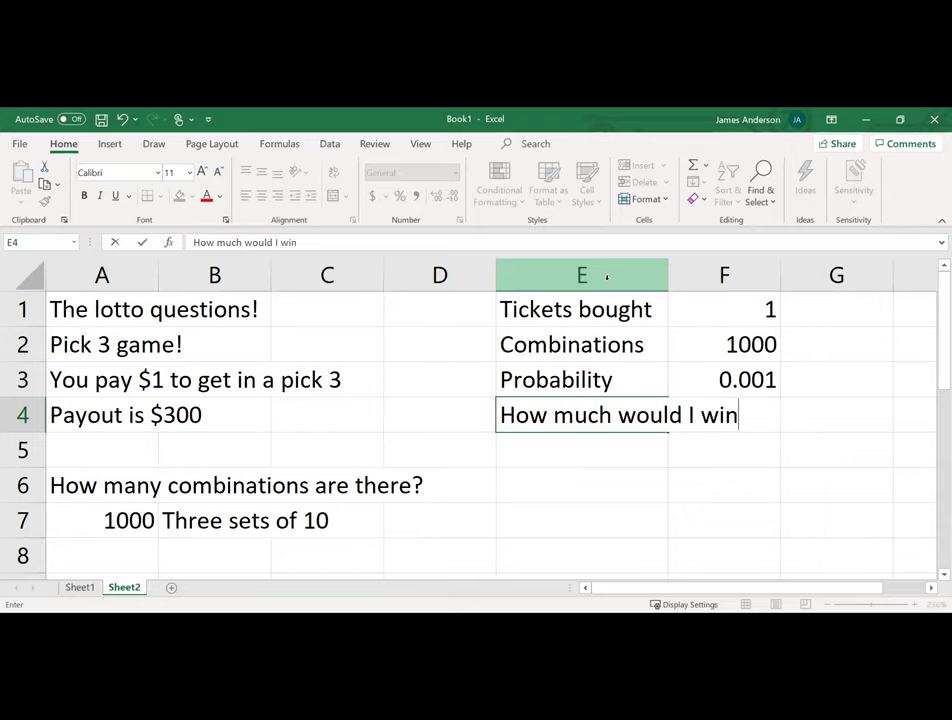
key("BackSpace")
key("BackSpace")
key("BackSpace")
key("BackSpace")
key("BackSpace")
key("BackSpace")
type("I make?")
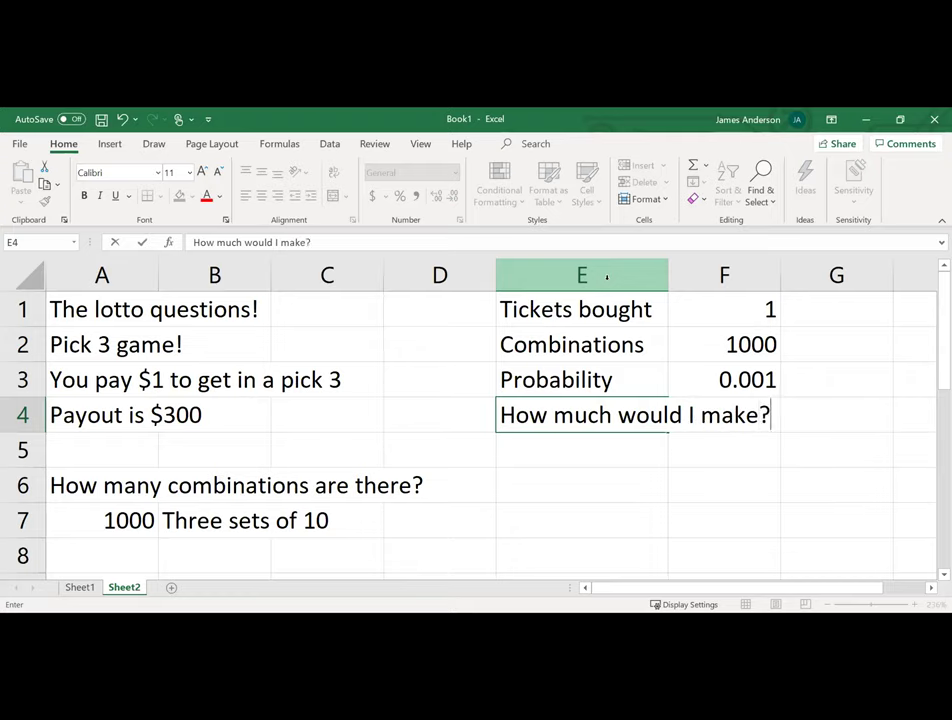
key("Tab")
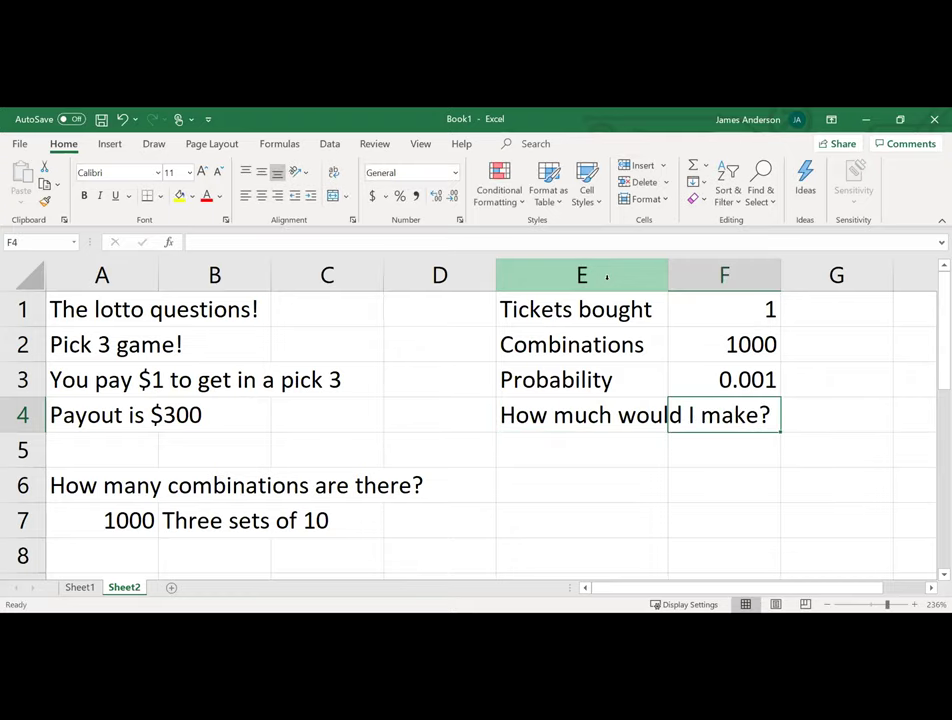
- Widen column E, then enter 'I won' 300 in row 5 and 'I payed' 1 in row 6
double_click(667, 274)
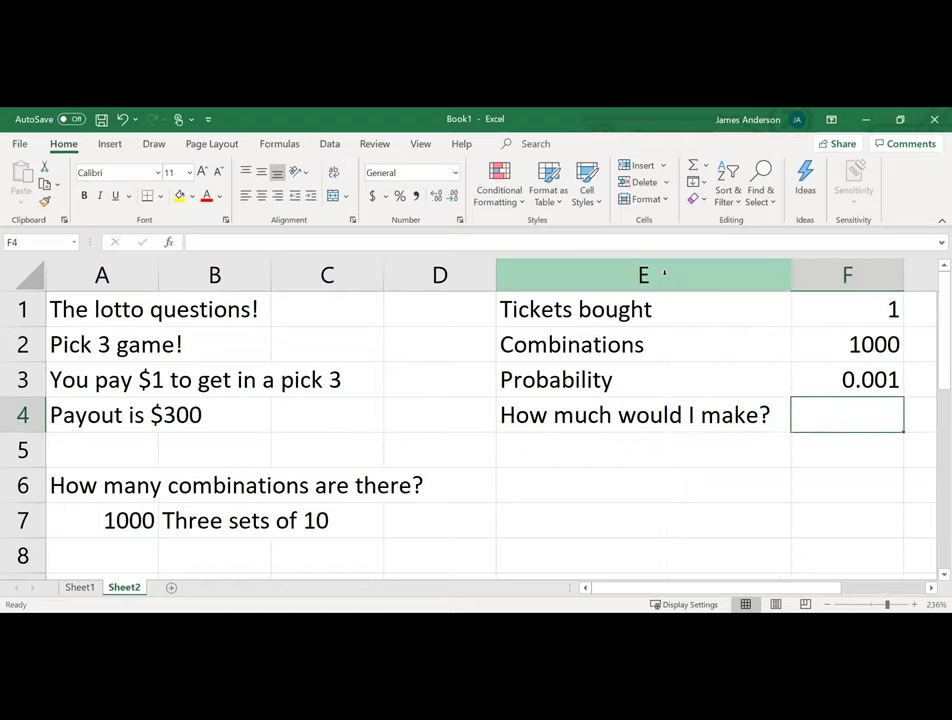
key("Return")
key("Left")
key("Left")
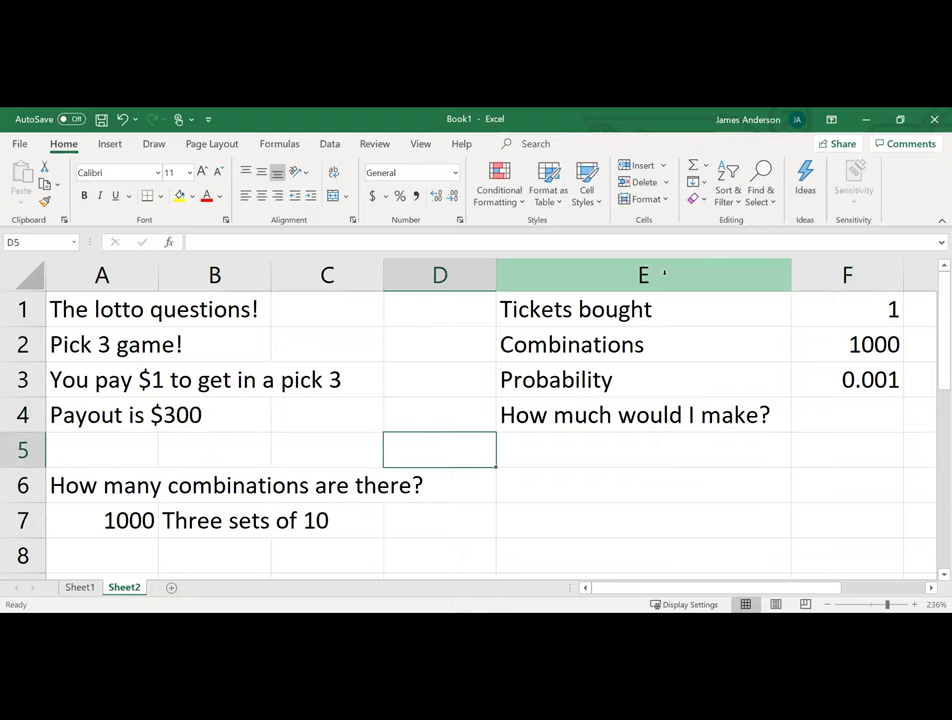
key("Right")
type("I won")
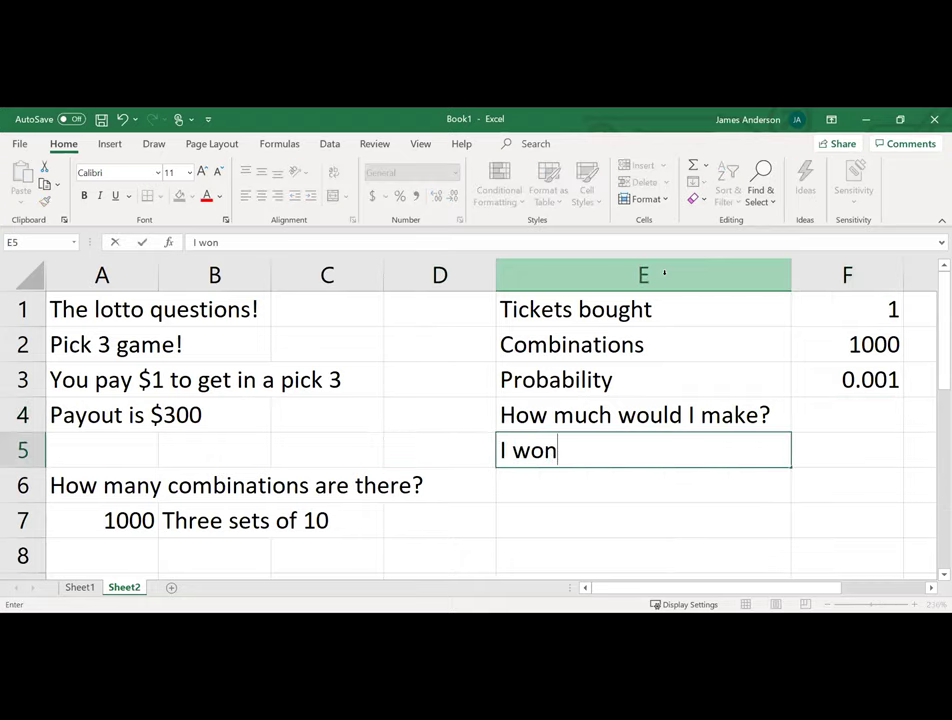
key("Tab")
type("300")
key("Return")
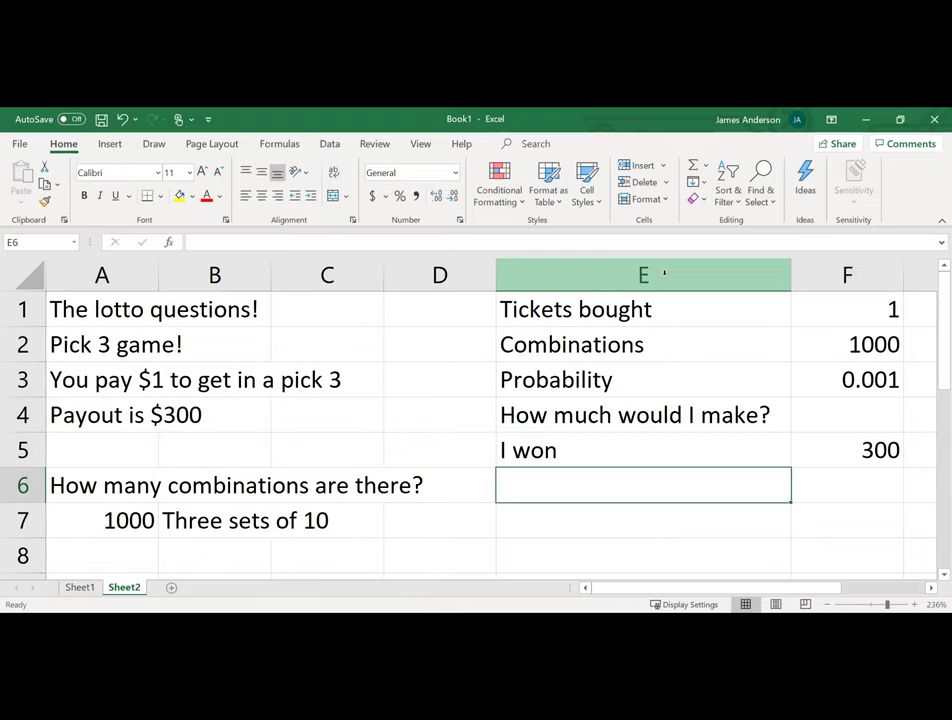
type("I payed")
key("Tab")
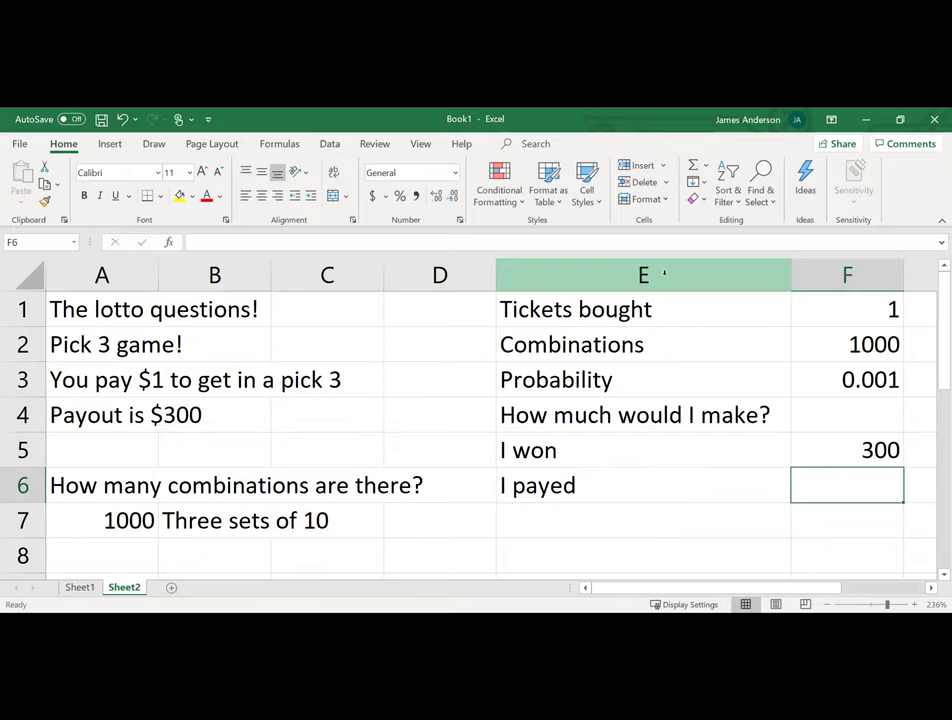
type("1")
key("Return")
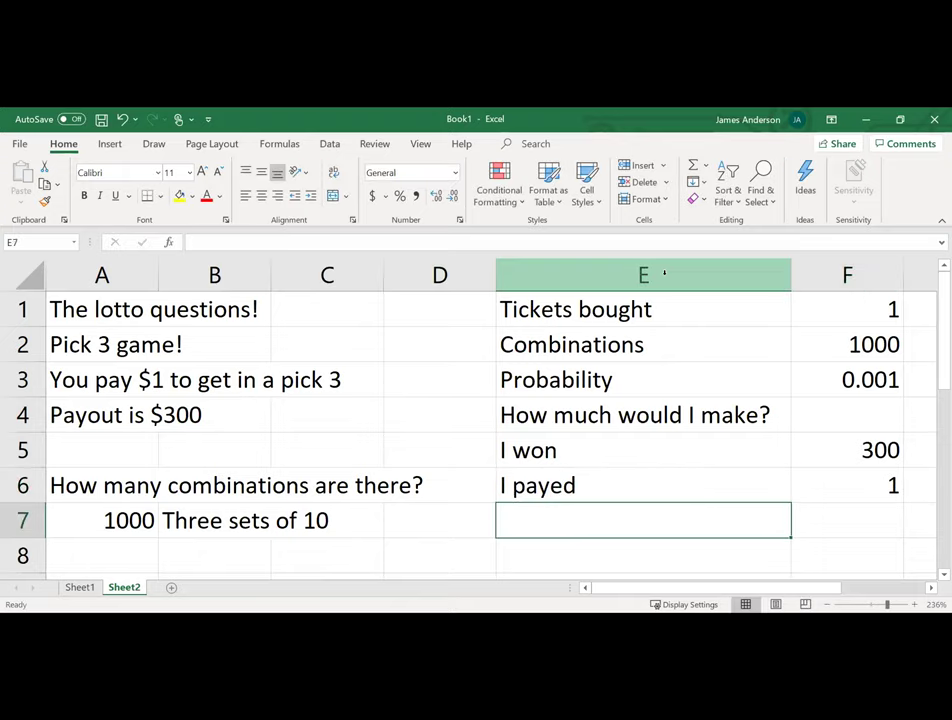
- Add a 'Net total' row with F7 = F5-F6, giving 299
type("Net total")
key("Tab")
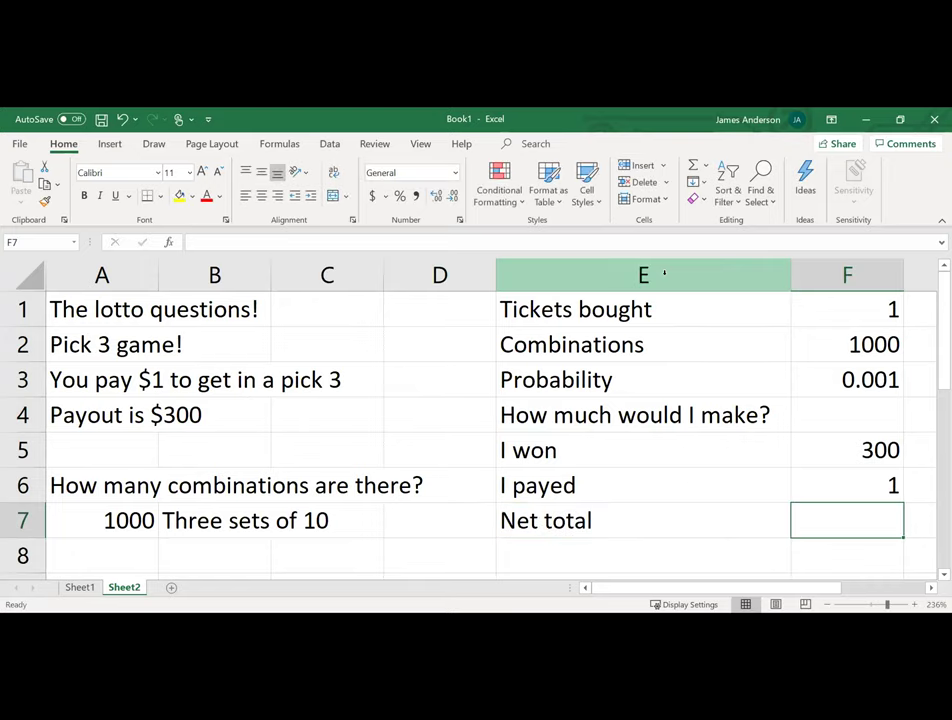
type("=")
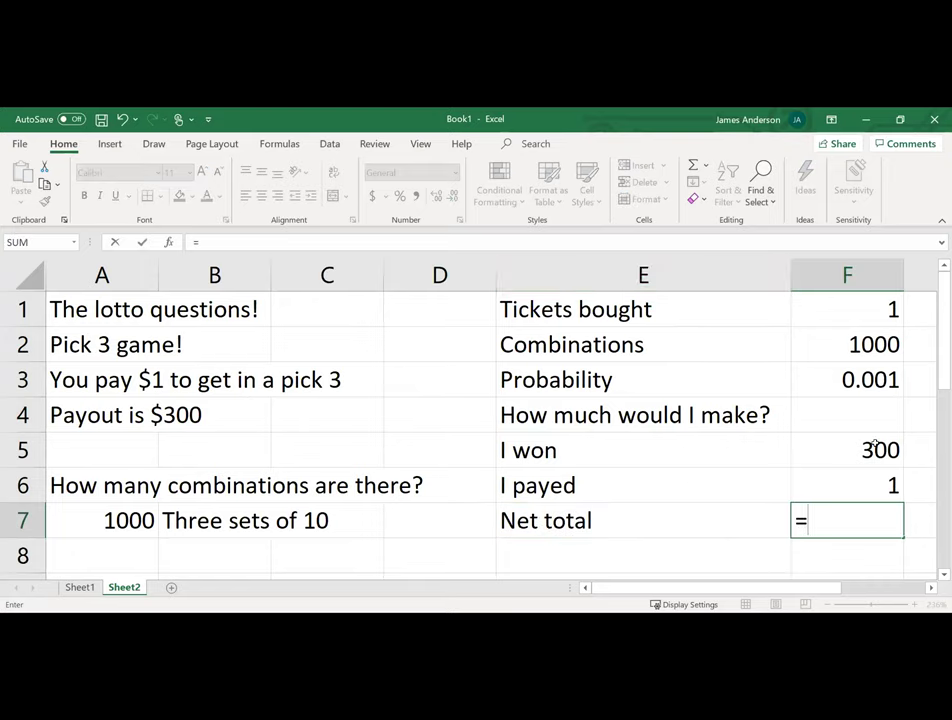
left_click(873, 448)
type("-")
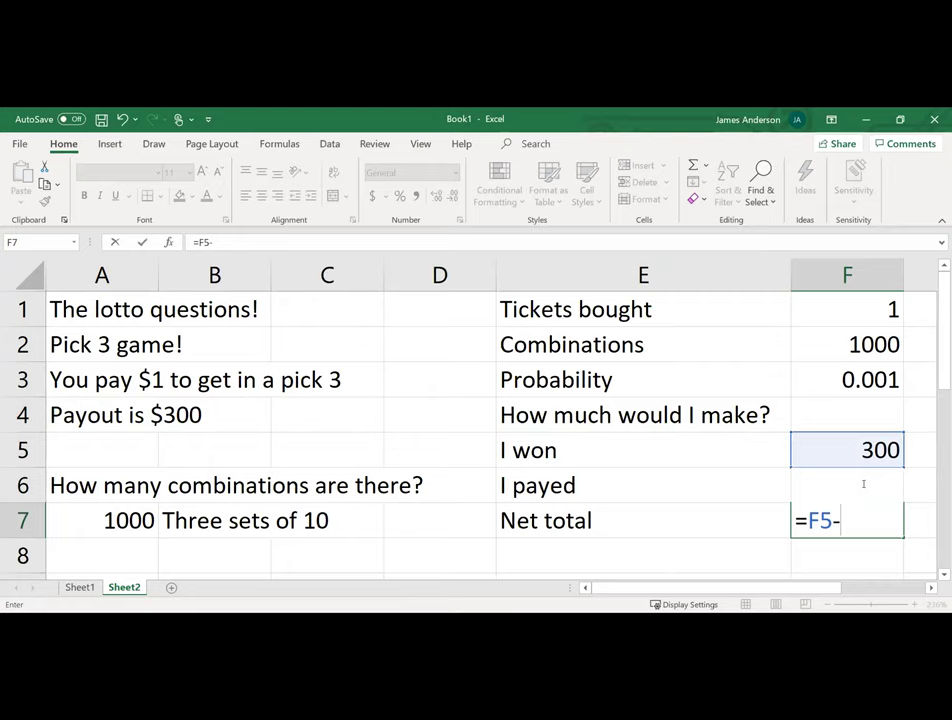
left_click(863, 484)
key("Return")
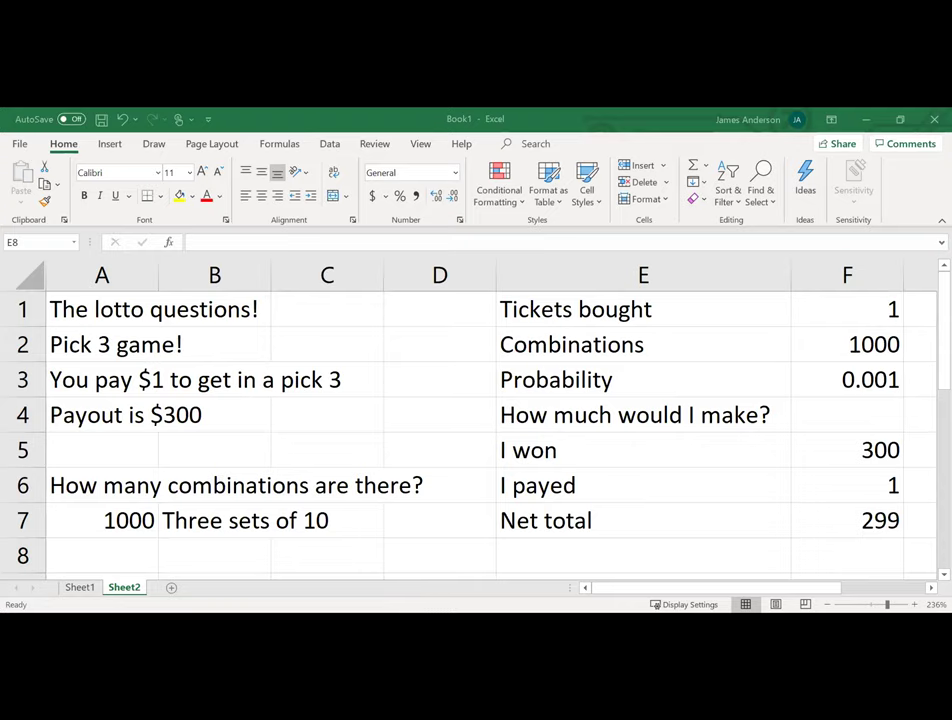
- Label E8 'Expected Value' and build the F8 formula =F3*F5, probability times winnings
left_click(489, 606)
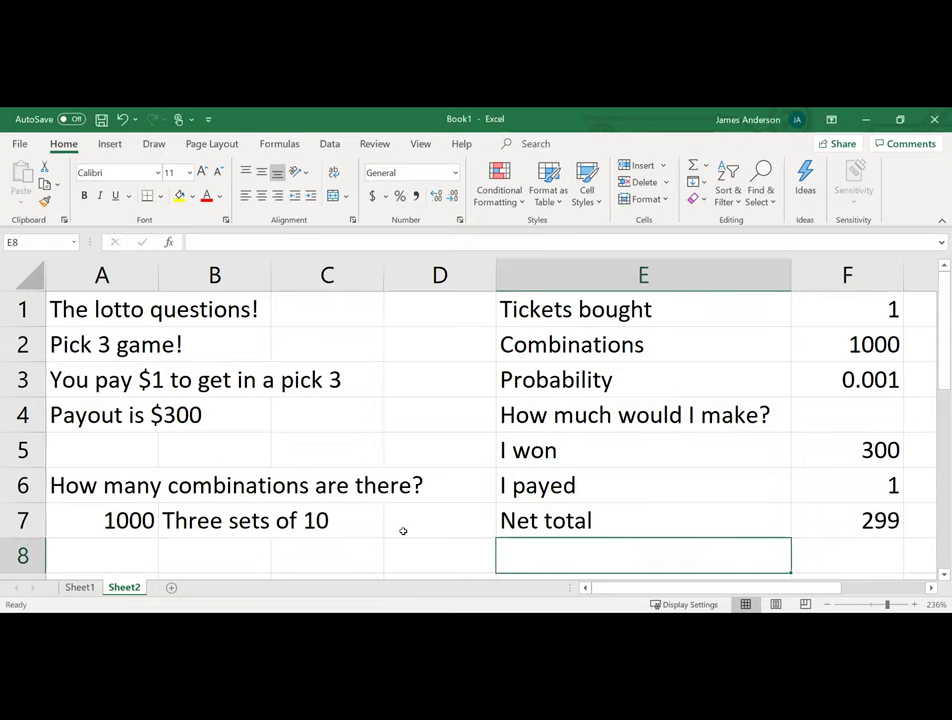
key("Right")
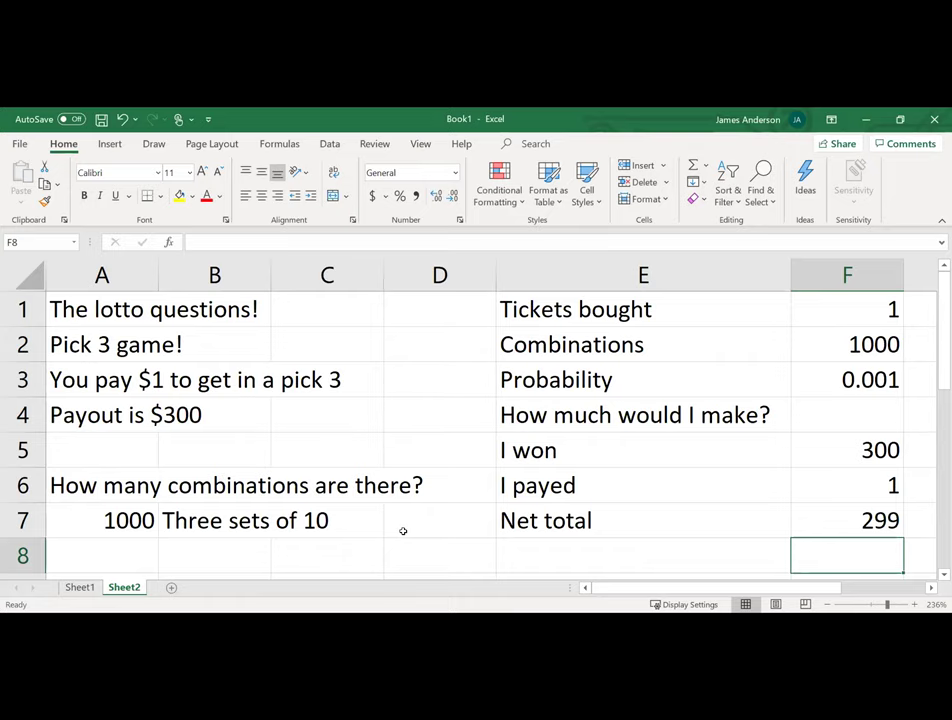
type("=")
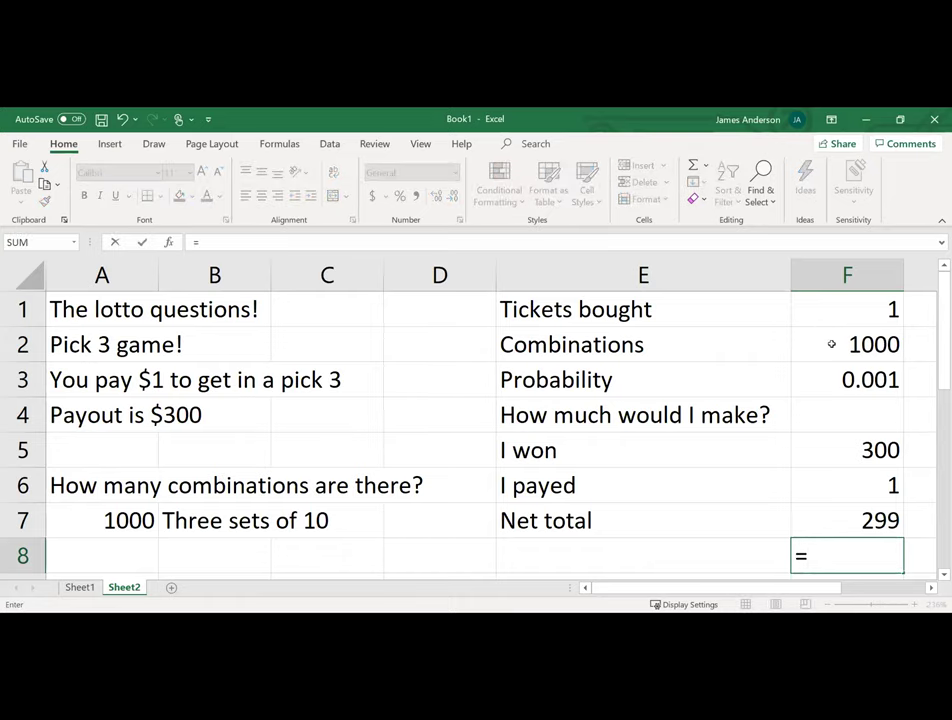
key("Escape")
key("Left")
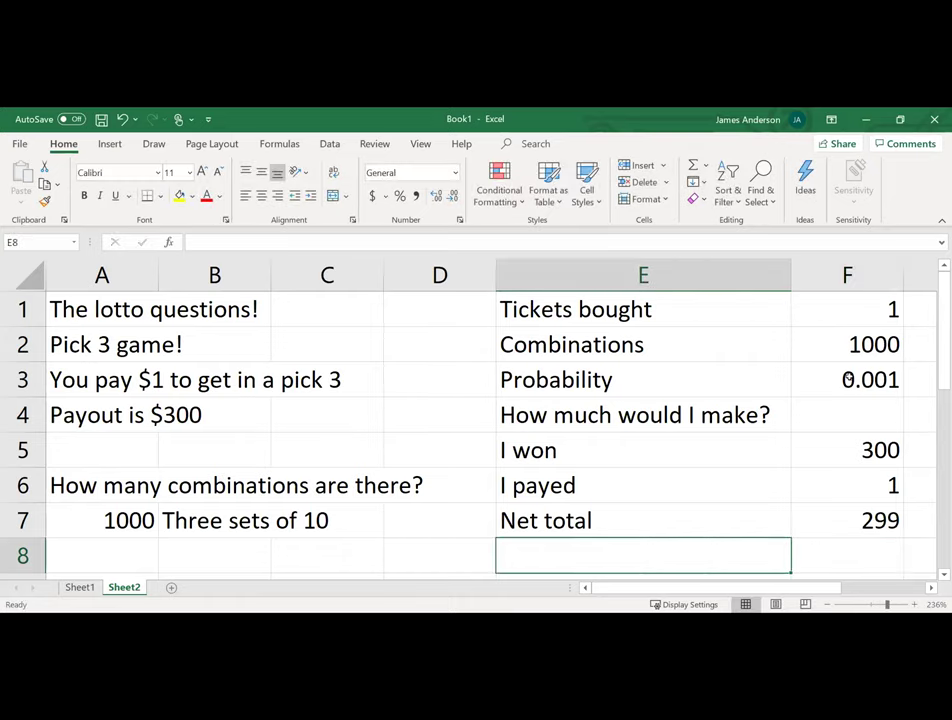
type("Expect")
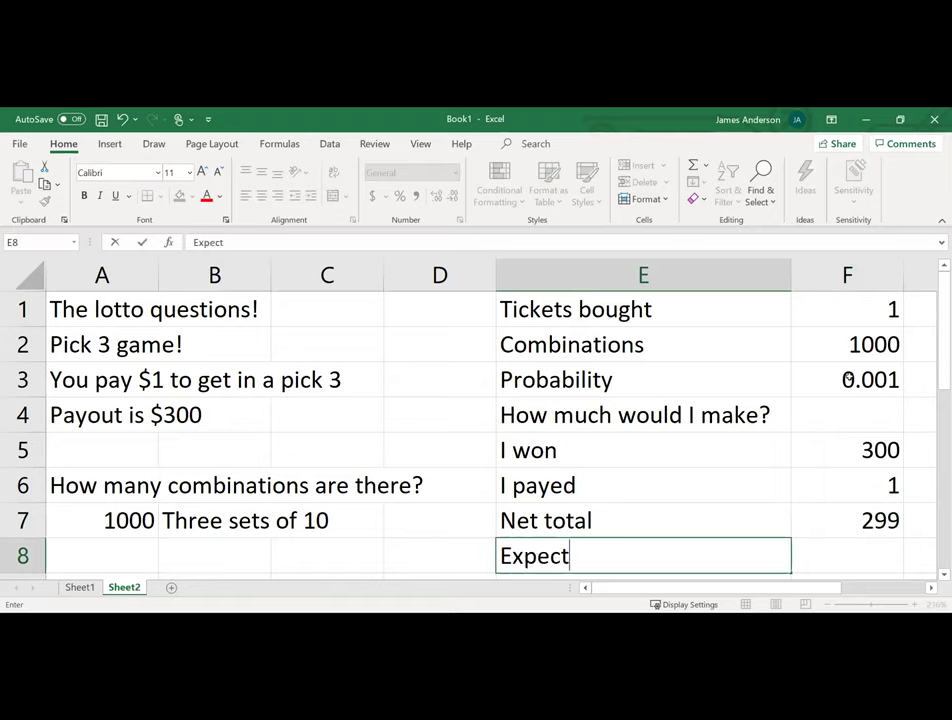
type("ed Value")
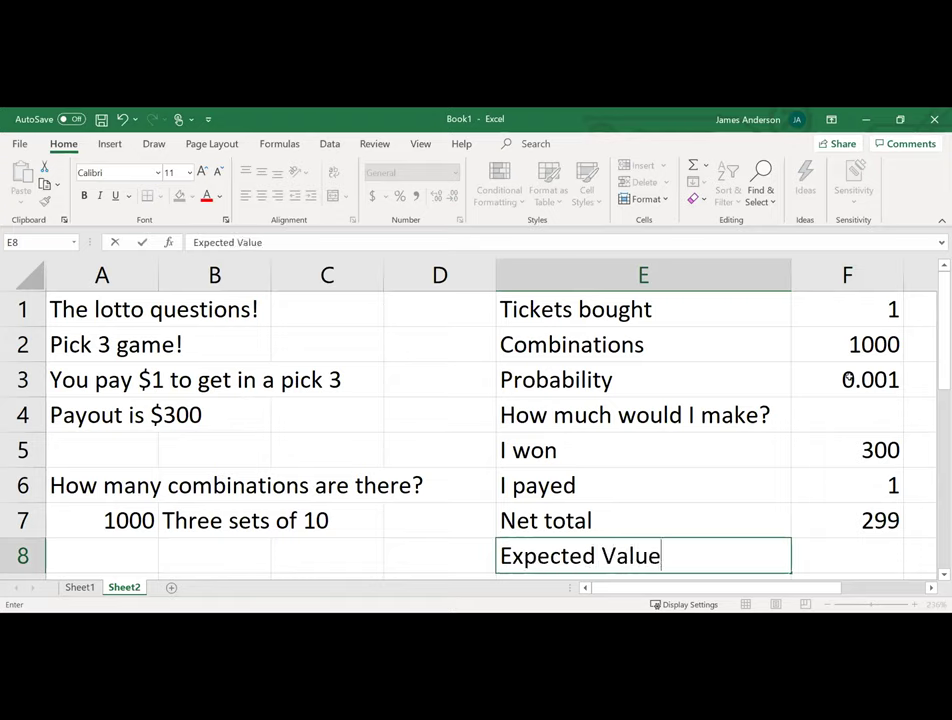
key("Tab")
type("=")
left_click(846, 379)
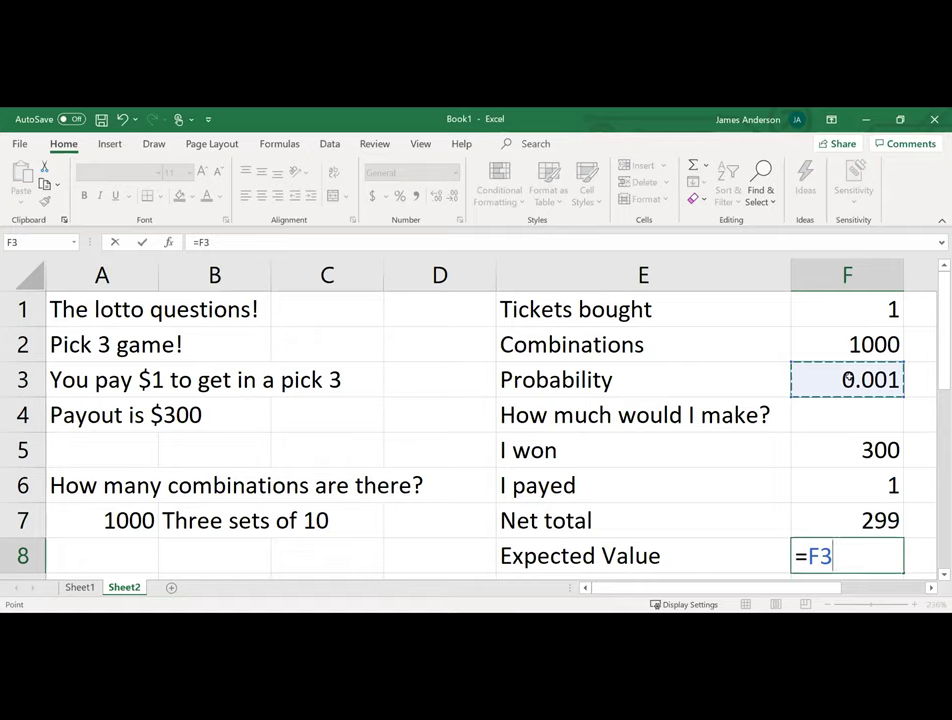
type("*")
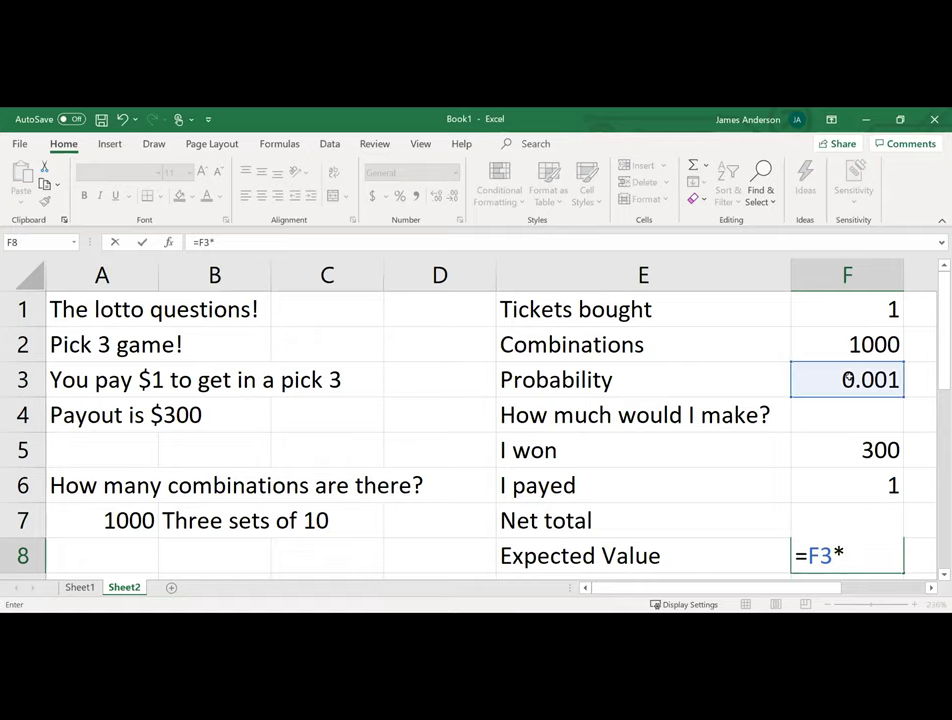
left_click(866, 451)
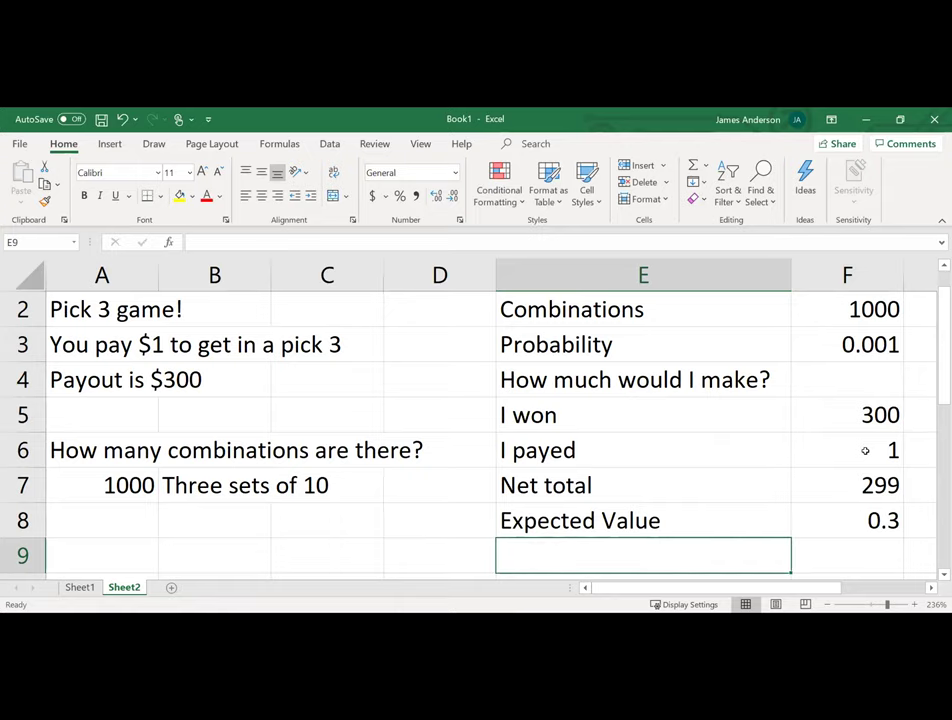
- Label E9 'How much do they make?', rewording it from 'How much do they pay out?'
type("How much ")
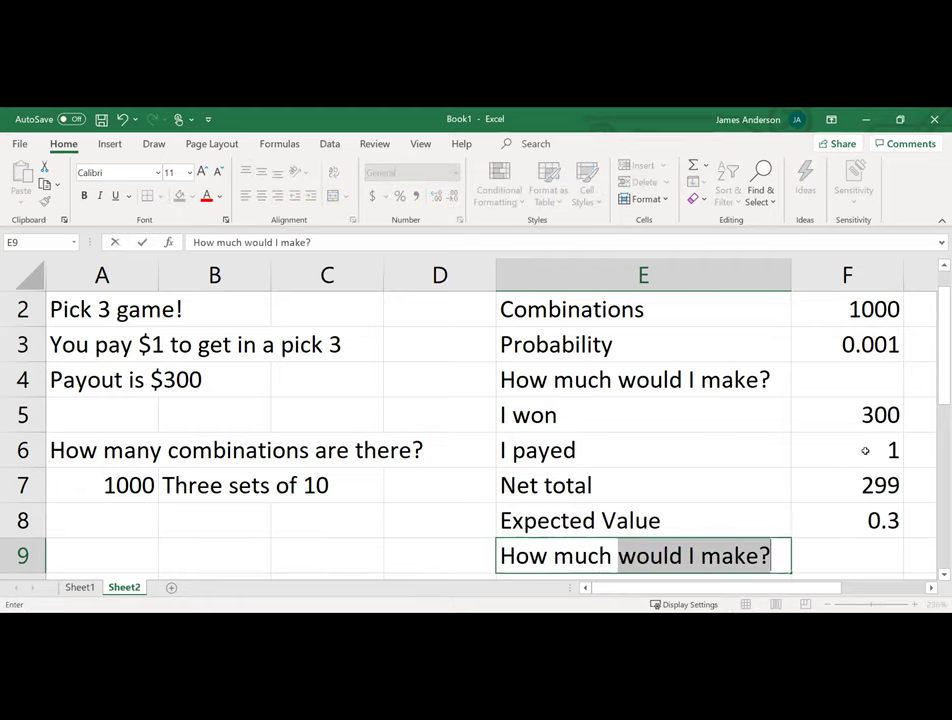
type("do they pay out?")
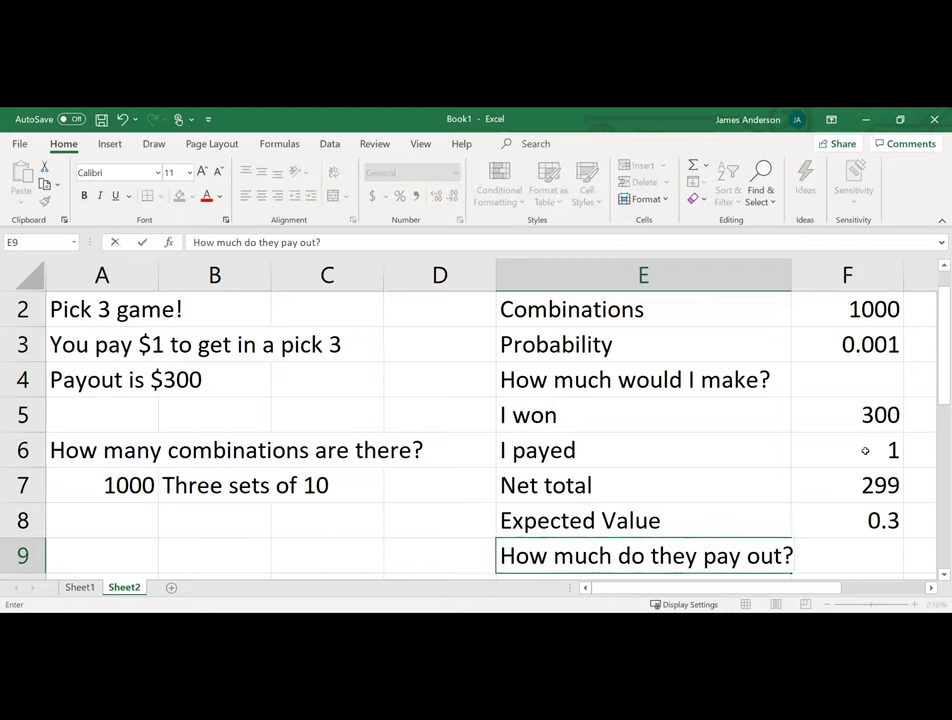
key("Tab")
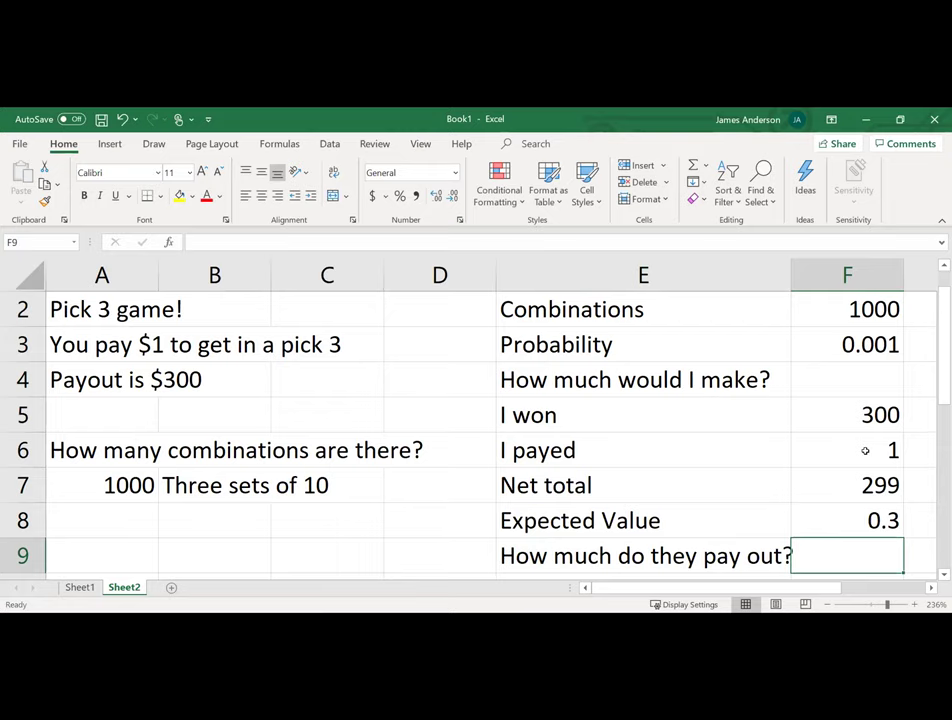
type("=")
key("Escape")
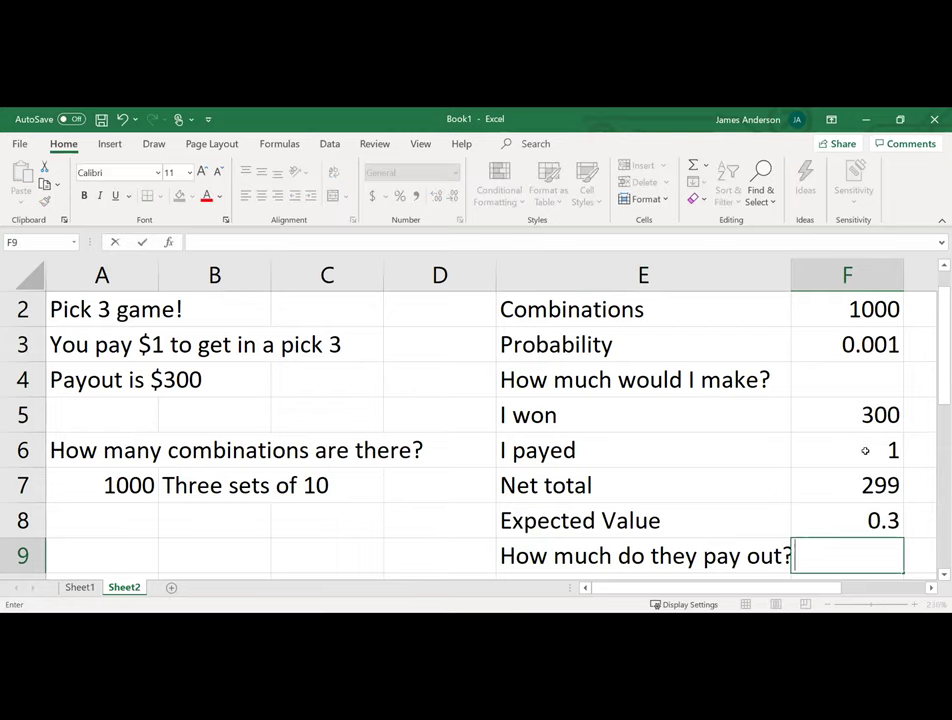
key("Left")
key("F2")
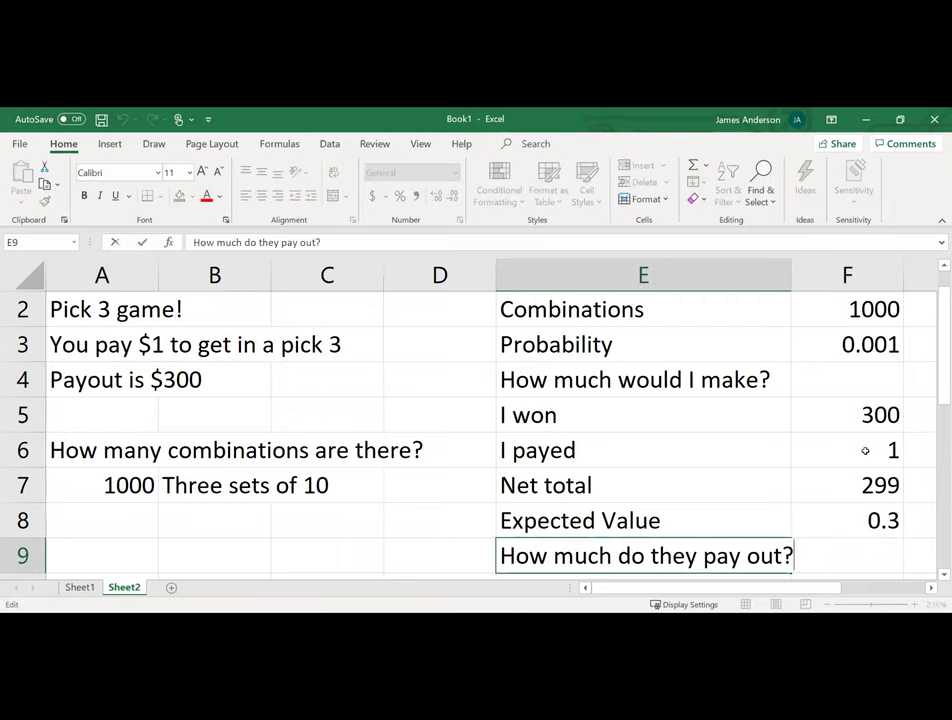
key("BackSpace")
key("BackSpace")
key("BackSpace")
key("BackSpace")
key("BackSpace")
key("BackSpace")
key("BackSpace")
key("BackSpace")
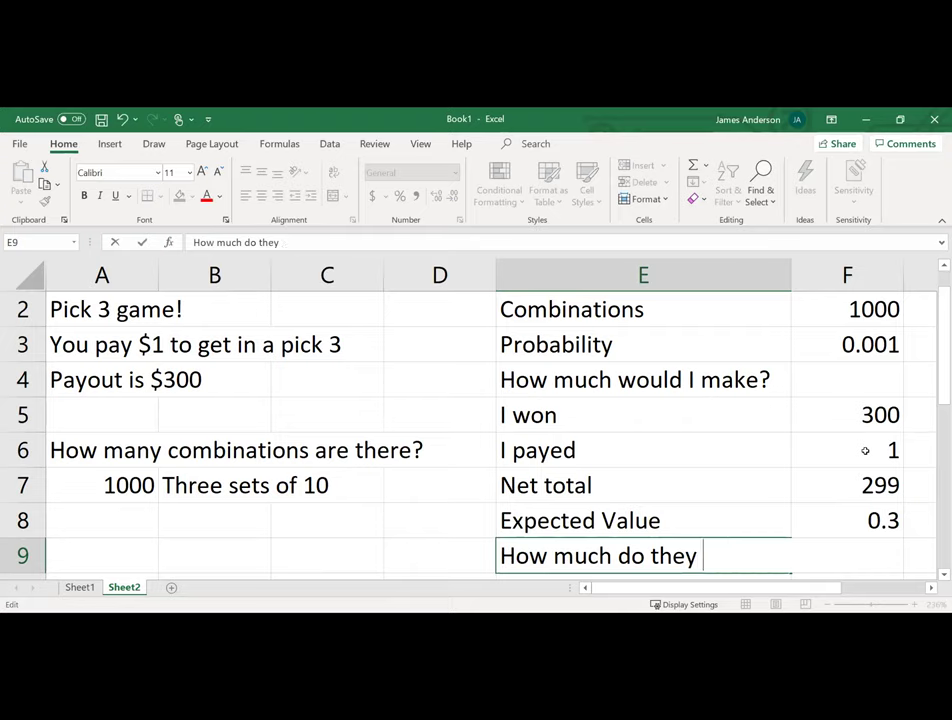
type("make?")
key("Tab")
- Enter =F6-F8 in F9 to subtract the Expected Value from the payment, giving 0.7
type("=")
left_click(865, 451)
type("-")
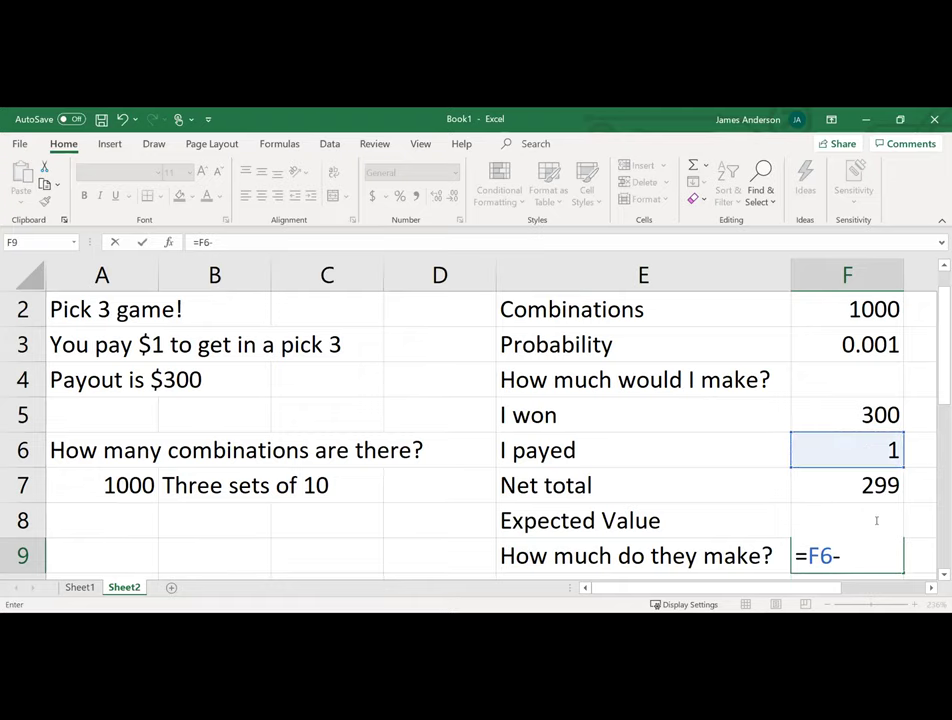
left_click(876, 520)
key("Return")
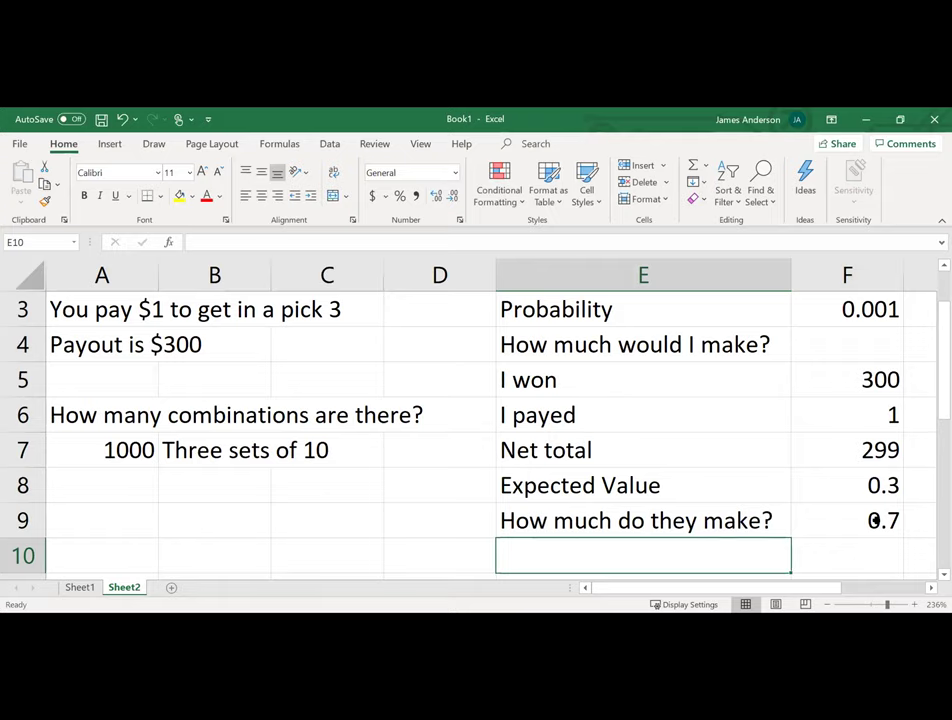
- Change the winnings in F5 to 600 and the payment in F6 to 2, then review the recalculated results
key("Up")
key("Up")
key("Up")
key("Up")
key("Up")
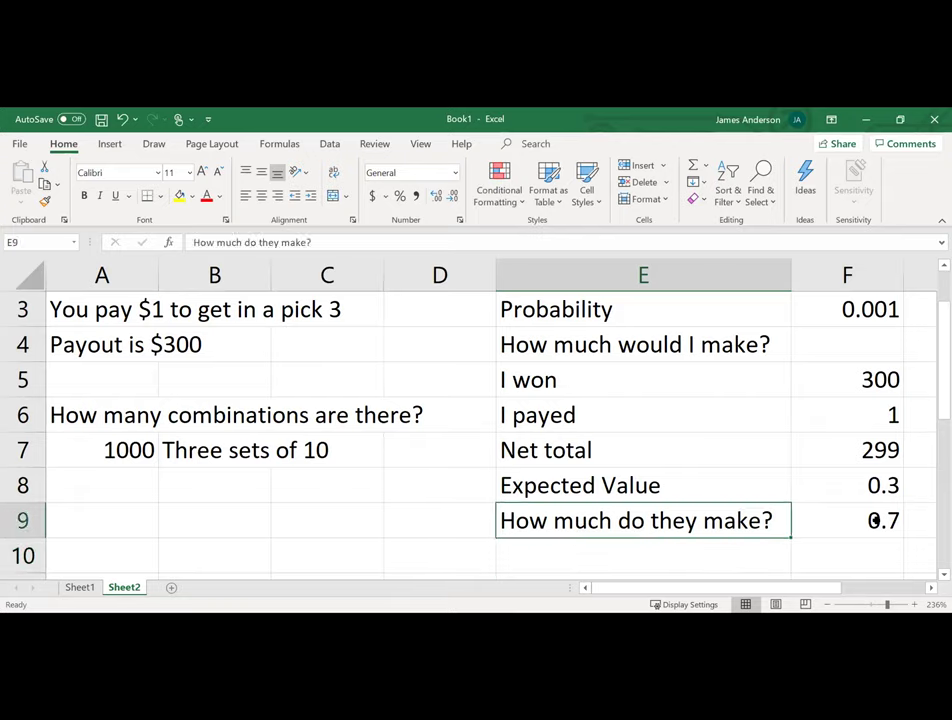
key("Right")
key("Down")
key("Down")
key("Down")
key("Down")
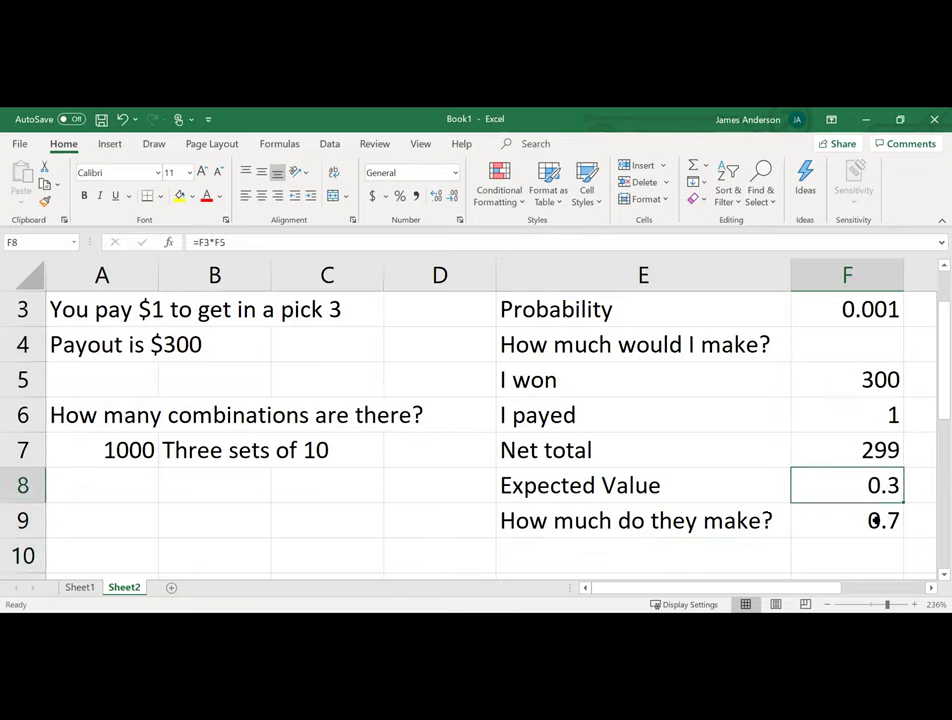
key("Up")
key("Up")
key("Up")
key("Up")
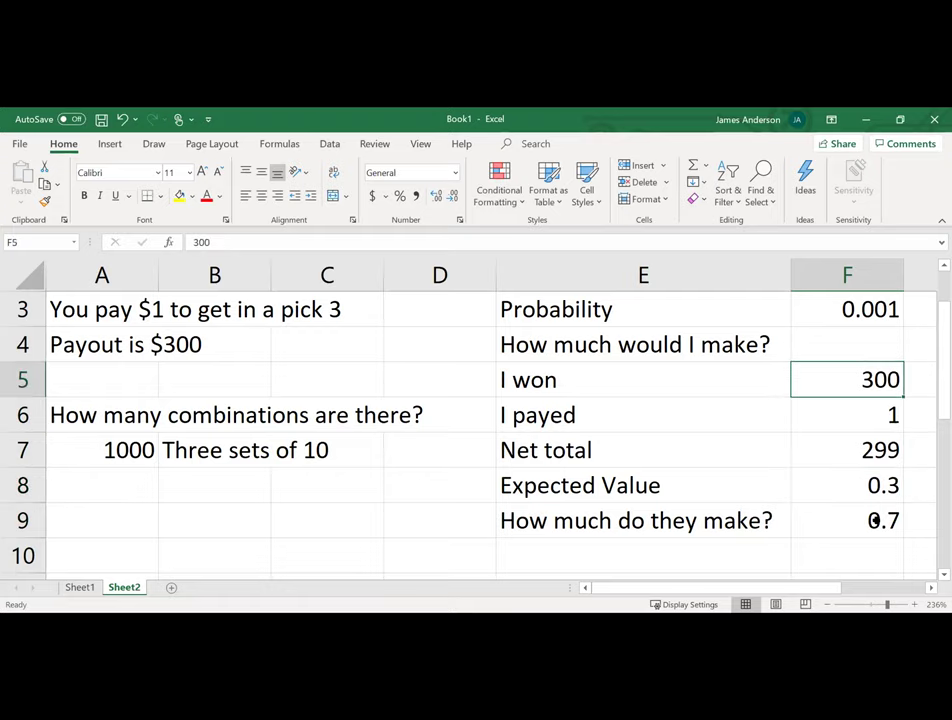
type("600")
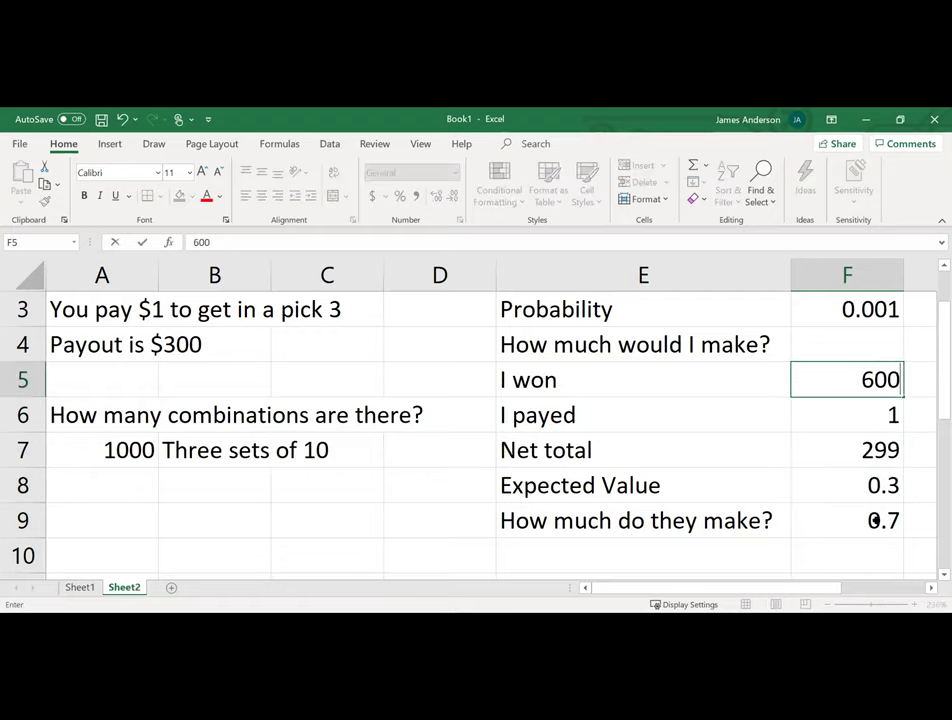
key("Return")
type("2")
key("Return")
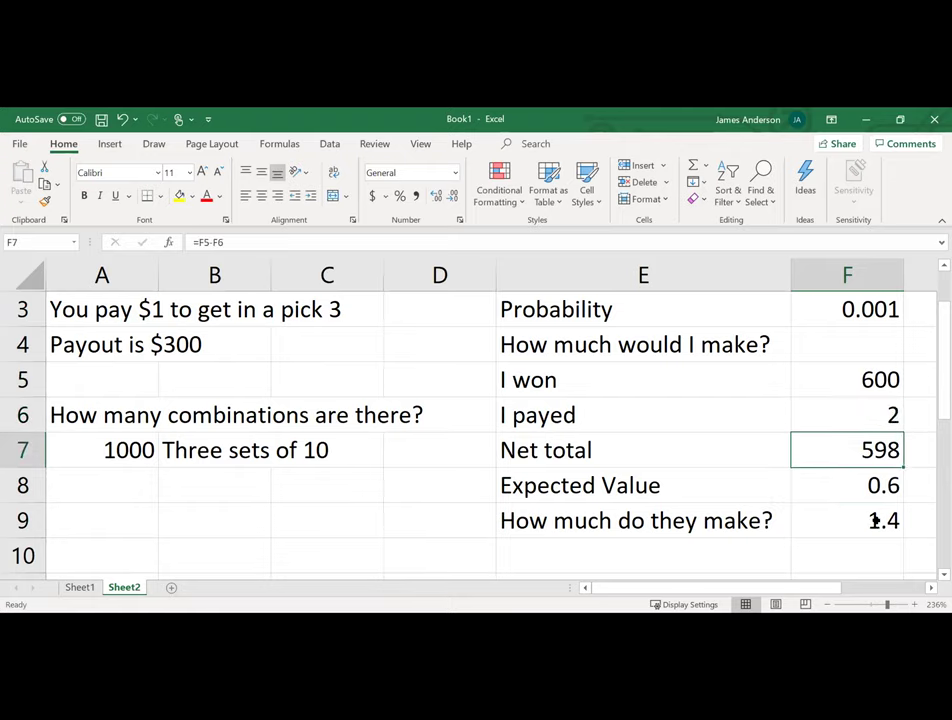
scroll(421, 518, "up", 1)
scroll(421, 516, "down", 3)
scroll(420, 517, "up", 2)
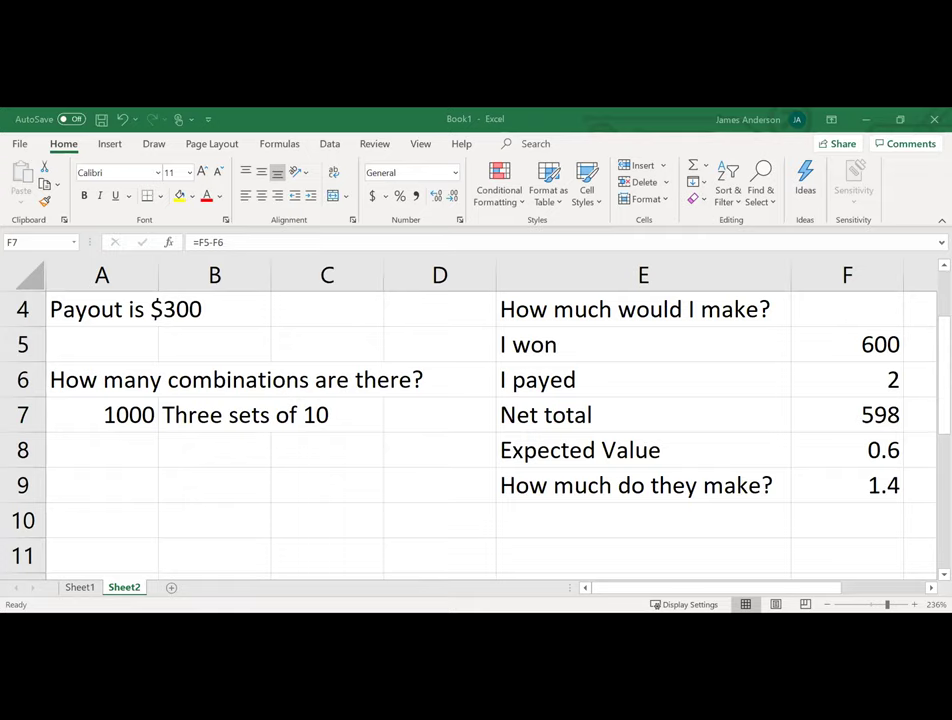
- Enter 500 combinations in F2, a $300 win in F5 and a $1 ticket cost in F6
left_click(856, 343)
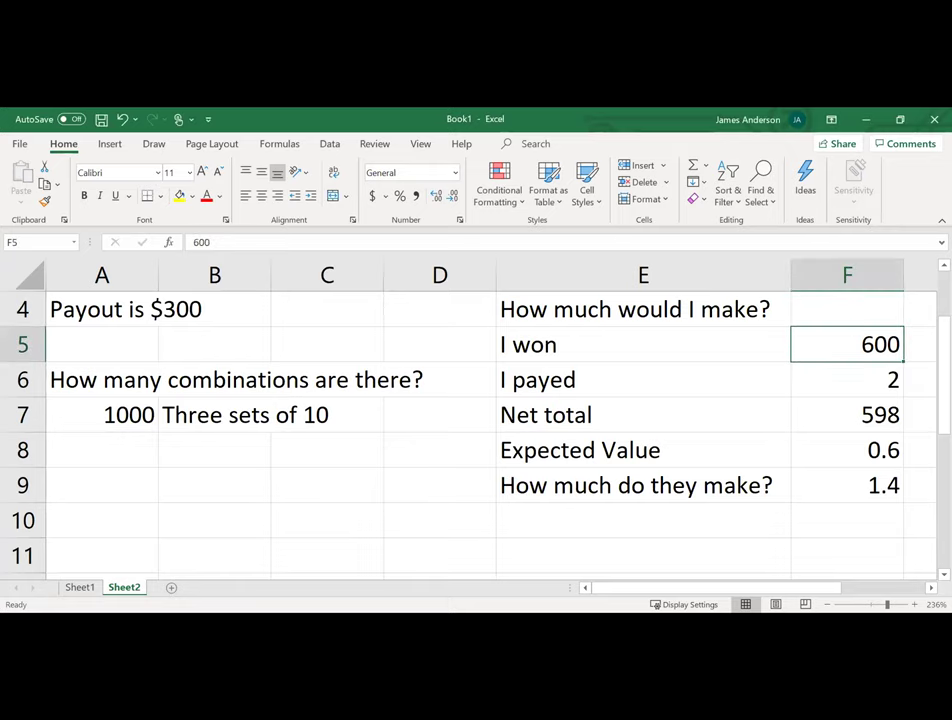
key("Up")
key("Up")
key("Up")
key("Up")
key("Down")
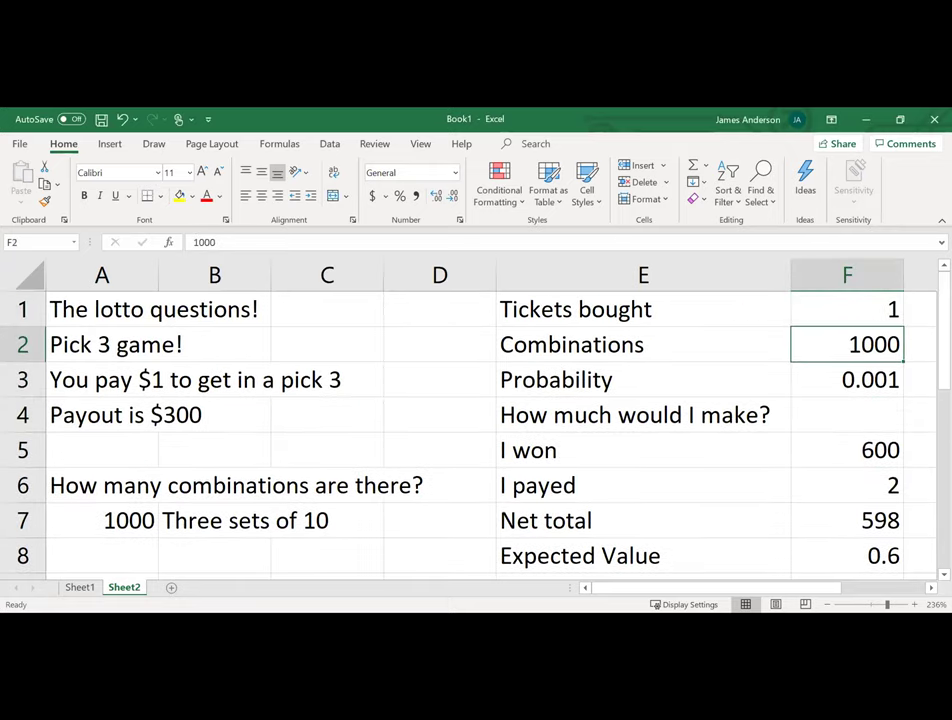
type("500")
key("Return")
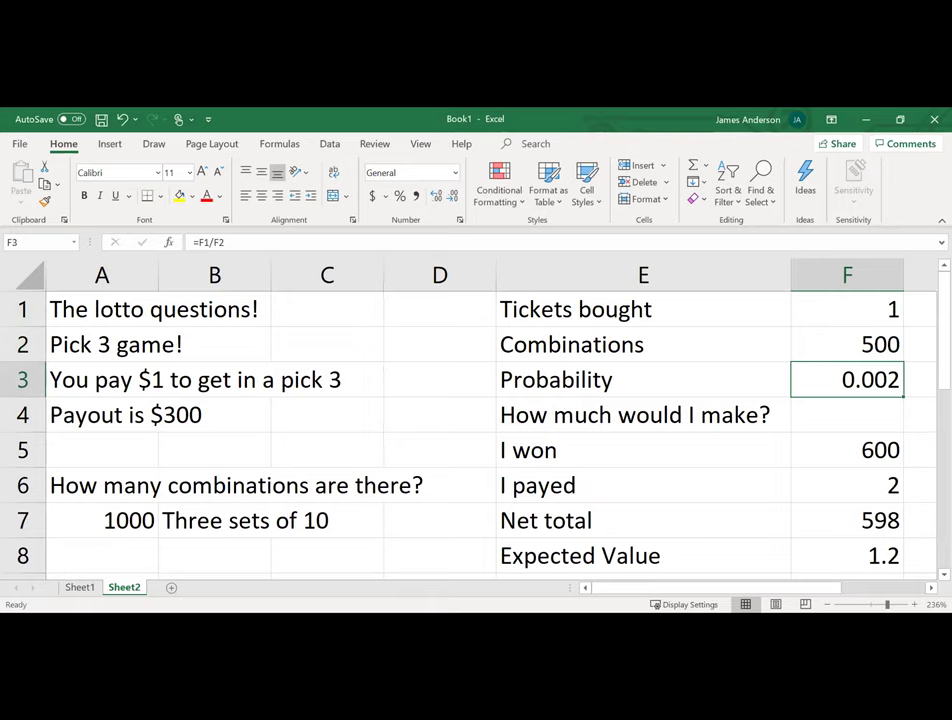
key("Down")
key("Down")
type("300")
key("Return")
type("1")
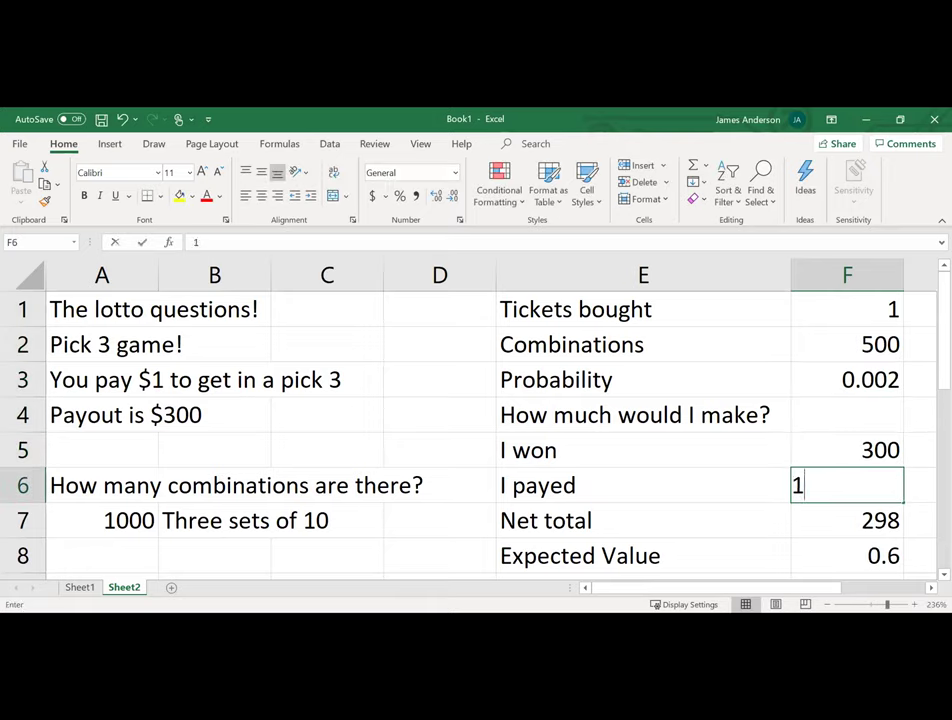
key("Return")
- Try combination counts of 100, 9, 20, 30, 40 and 50 in F2, checking the expected value
key("Up")
key("Up")
key("Up")
key("Up")
key("Up")
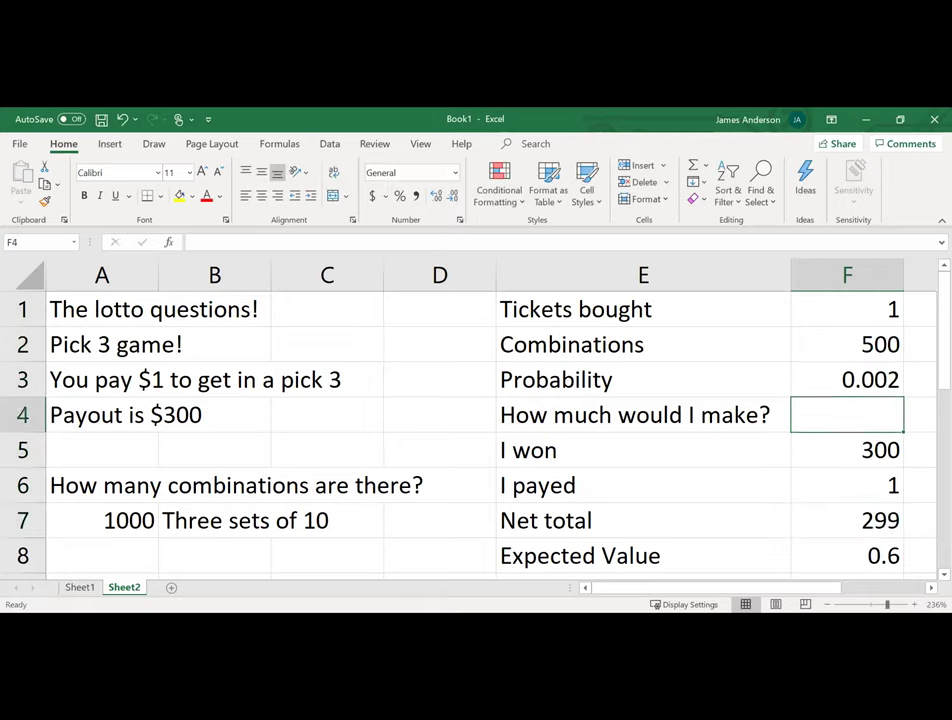
type("100")
key("Return")
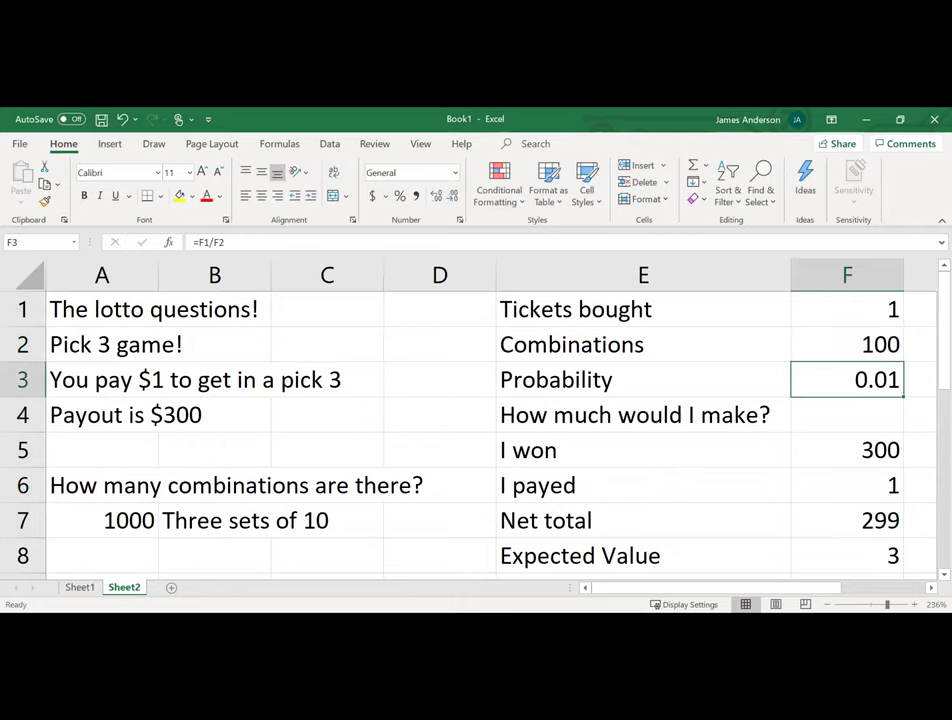
left_click(847, 344)
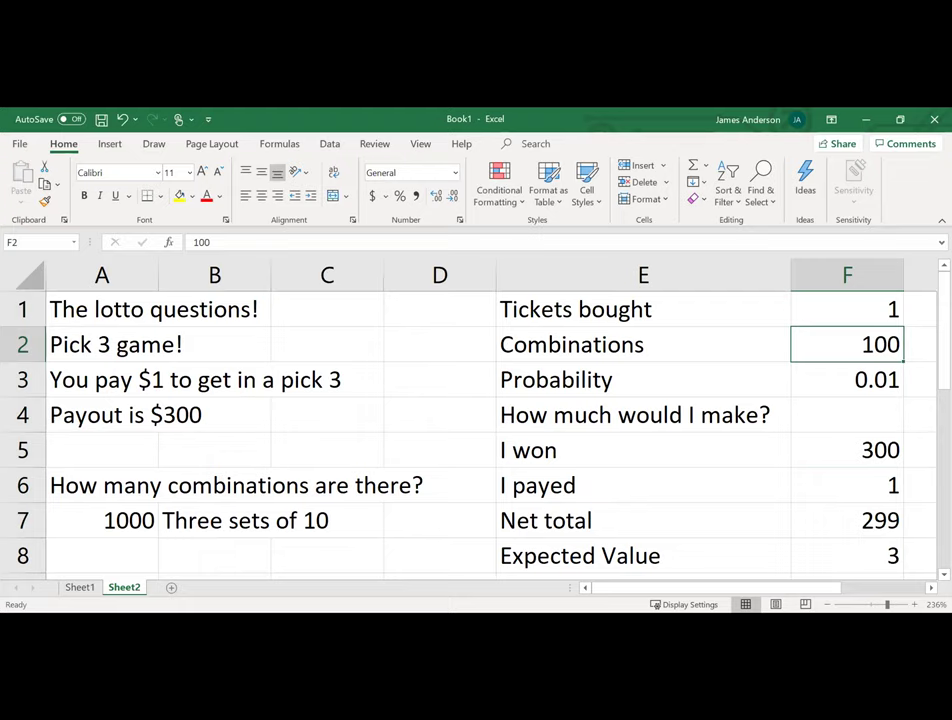
type("9")
key("Return")
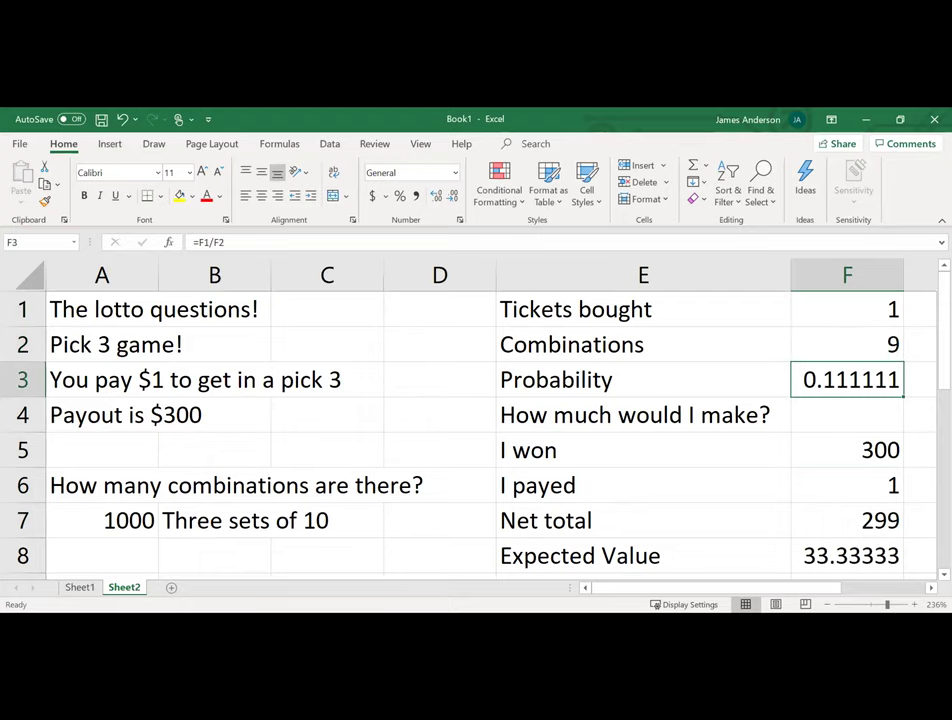
scroll(900, 563, "down", 2)
scroll(900, 563, "up", 2)
key("Up")
type("20")
key("Return")
scroll(898, 563, "down", 1)
scroll(898, 563, "up", 1)
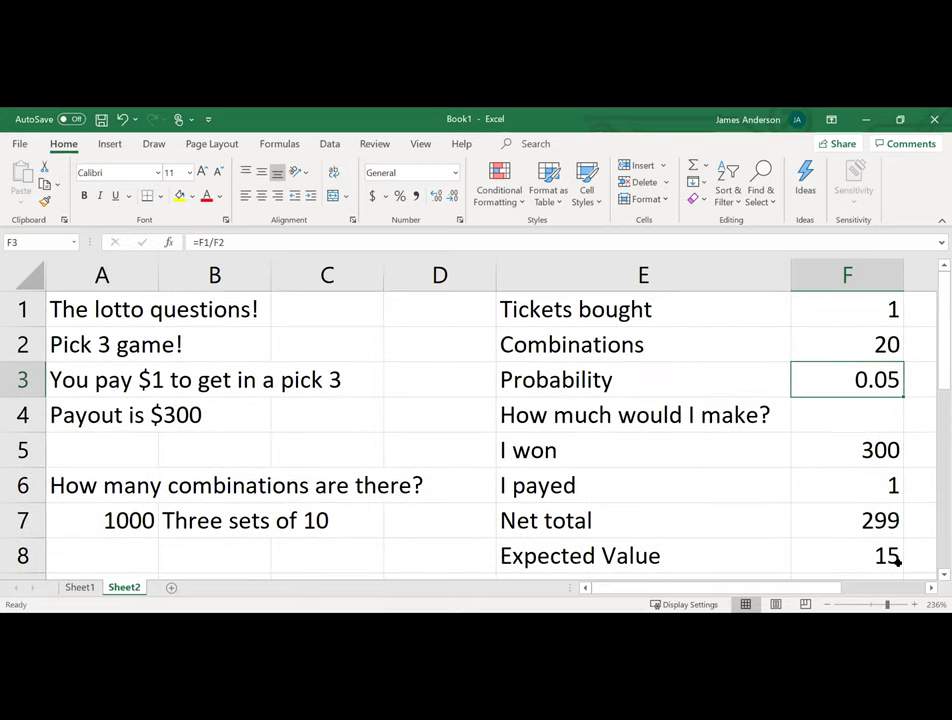
key("Up")
type("30")
key("Return")
scroll(898, 563, "down", 1)
scroll(898, 563, "up", 1)
key("Up")
type("40")
key("Return")
scroll(898, 563, "down", 1)
scroll(898, 563, "up", 1)
key("Up")
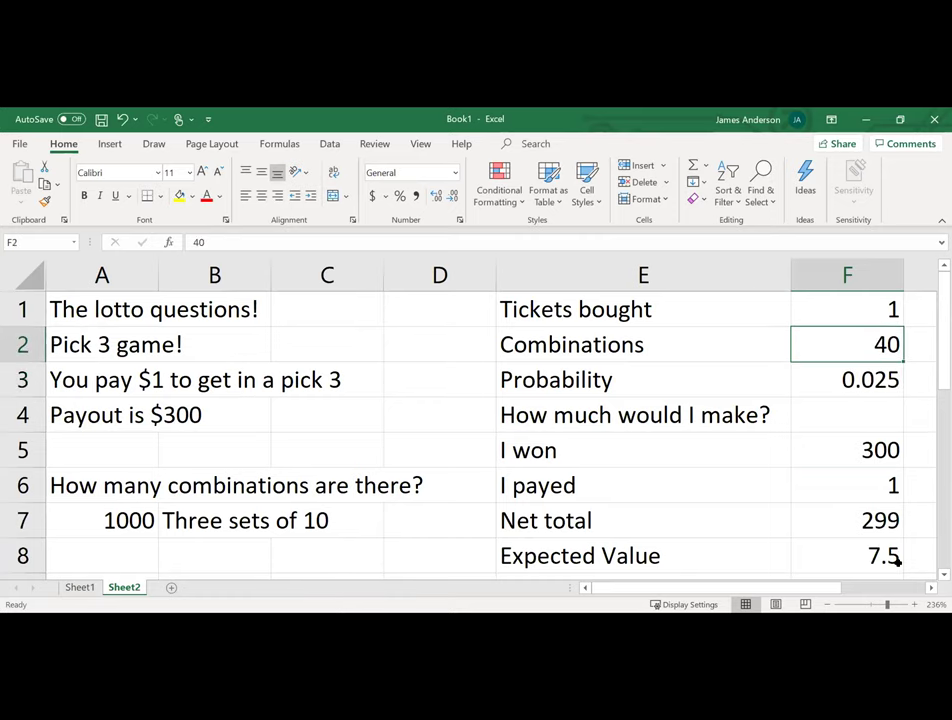
type("50")
key("Return")
scroll(898, 563, "down", 2)
scroll(898, 563, "up", 2)
- Try combination counts of 60, 80, 100, 120 and 150 in F2
key("Up")
key("Up")
key("Down")
type("60")
key("Return")
scroll(898, 563, "down", 1)
scroll(898, 563, "up", 1)
key("Up")
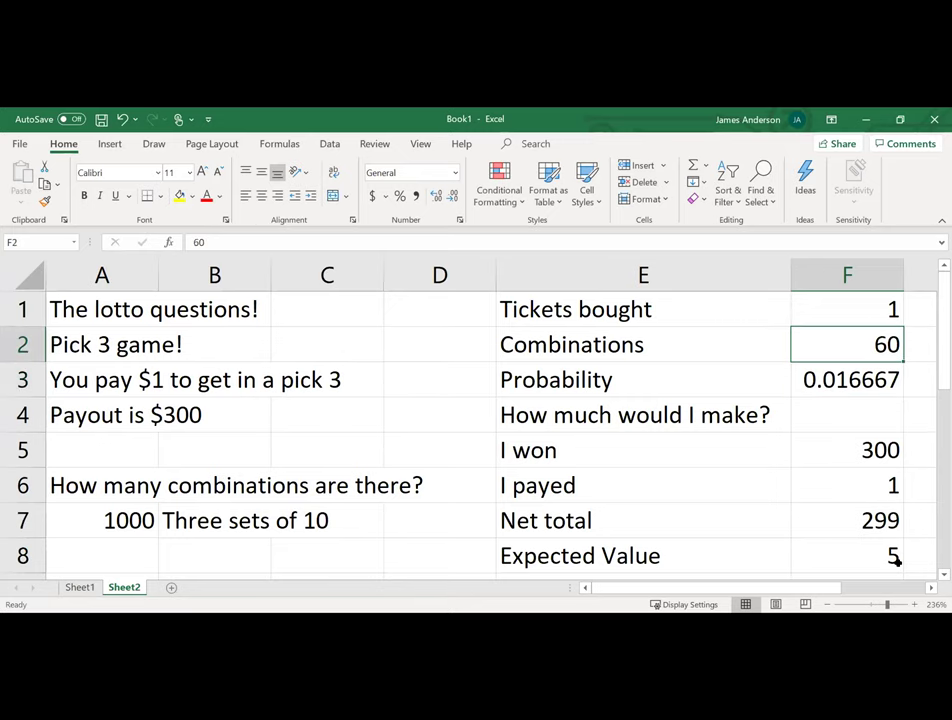
type("80")
key("Return")
scroll(898, 563, "down", 1)
scroll(898, 563, "up", 1)
key("Up")
type("100")
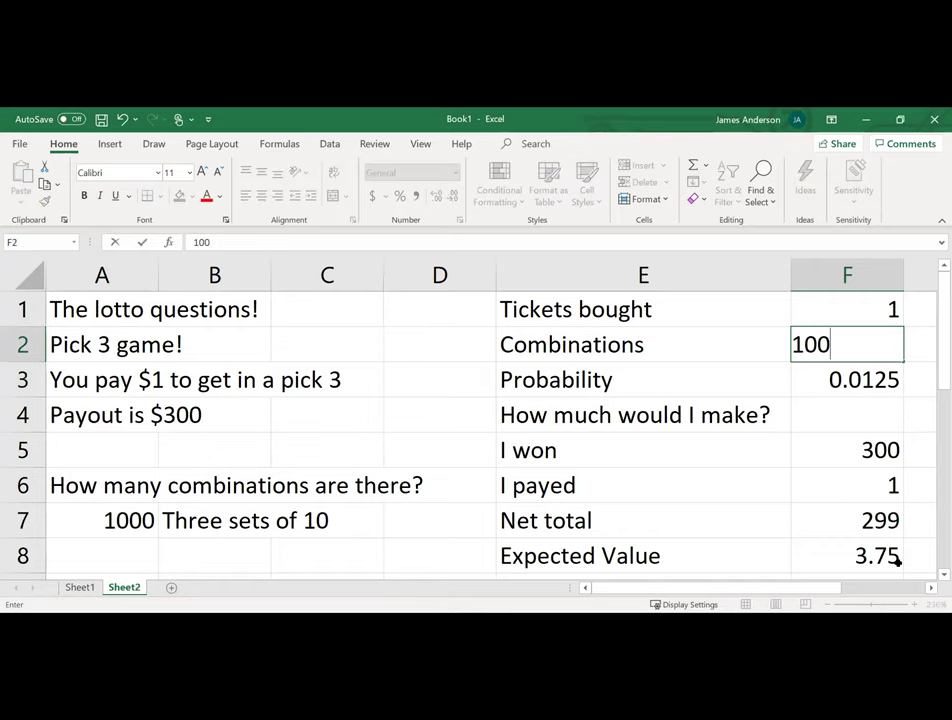
key("Return")
scroll(898, 563, "down", 1)
scroll(898, 563, "up", 1)
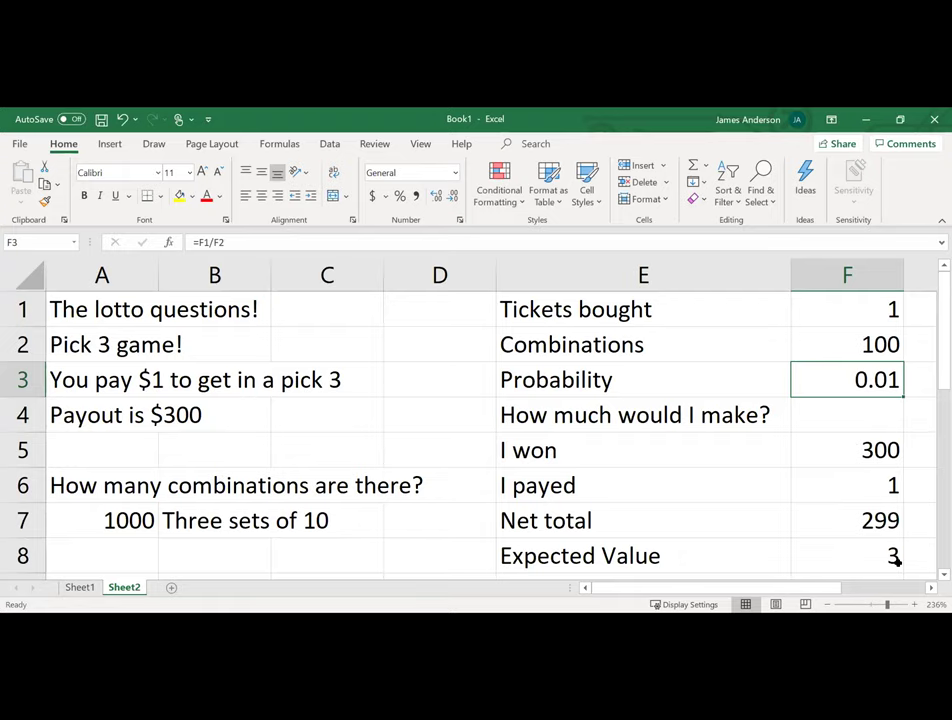
key("Up")
type("100")
key("BackSpace")
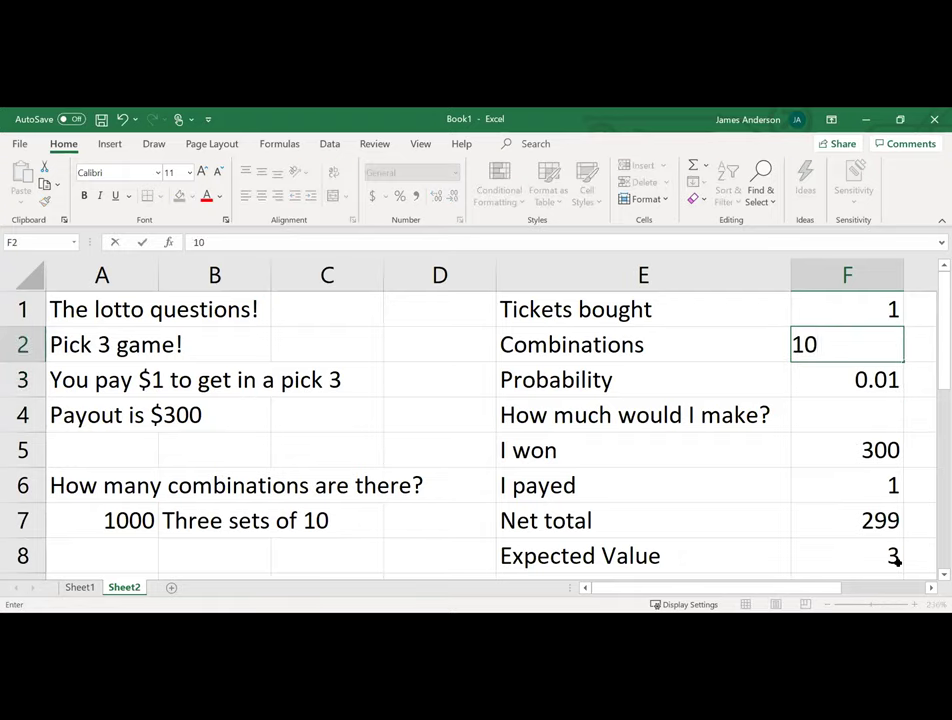
key("BackSpace")
type("12")
key("BackSpace")
key("BackSpace")
type("20")
key("Return")
scroll(897, 561, "down", 1)
scroll(897, 562, "up", 1)
key("Up")
type("150")
key("Return")
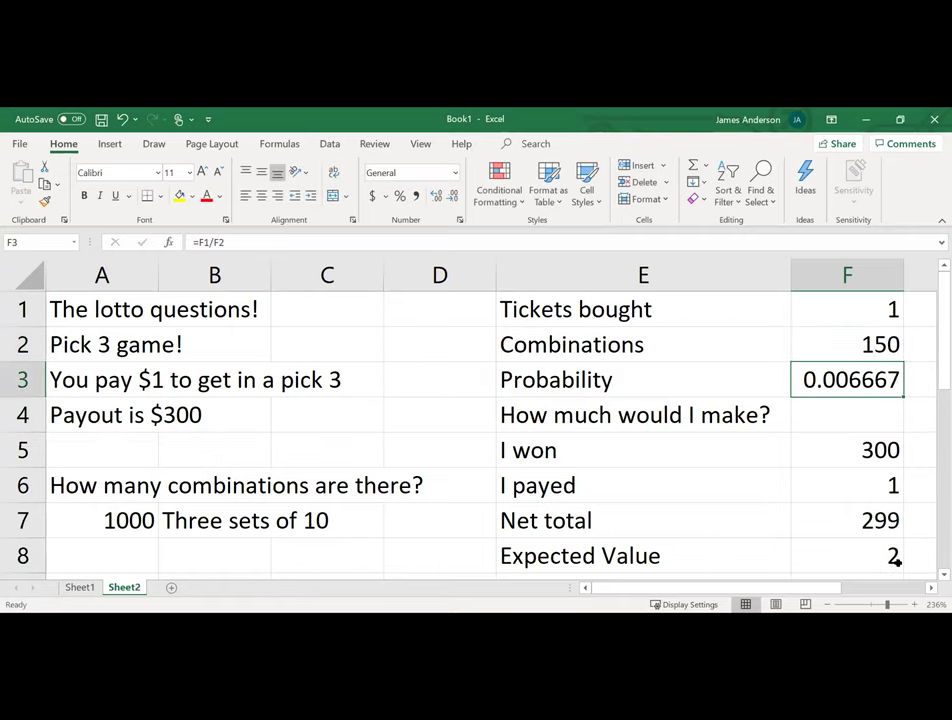
scroll(897, 562, "down", 1)
scroll(897, 563, "up", 1)
- Try 200, 250 and 300 combinations, ending with 301 for an expected value of 0.996678
key("Up")
key("Up")
key("Down")
type("200")
key("Return")
scroll(897, 563, "down", 2)
scroll(897, 563, "up", 2)
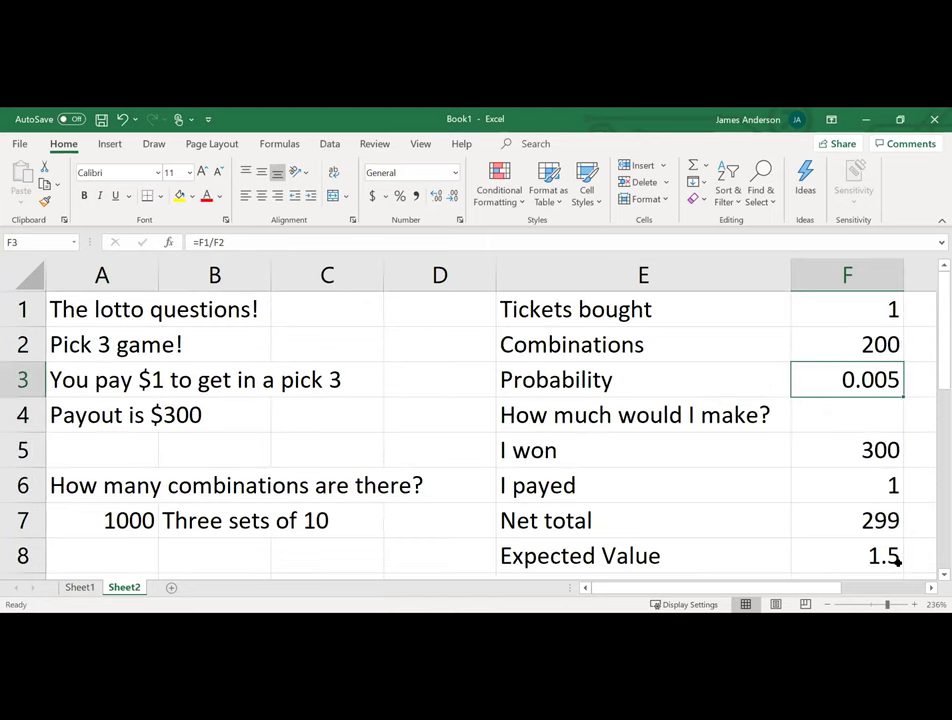
key("Up")
type("250")
key("Return")
scroll(897, 563, "down", 1)
scroll(897, 563, "up", 1)
key("Up")
type("300")
key("Return")
scroll(897, 563, "down", 2)
scroll(897, 563, "up", 2)
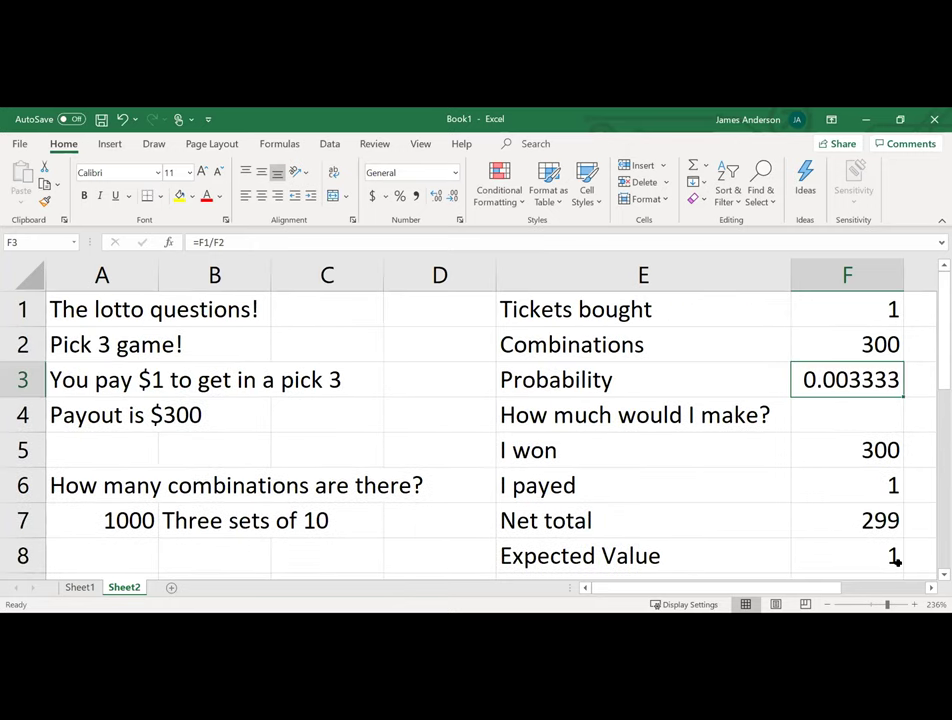
key("Up")
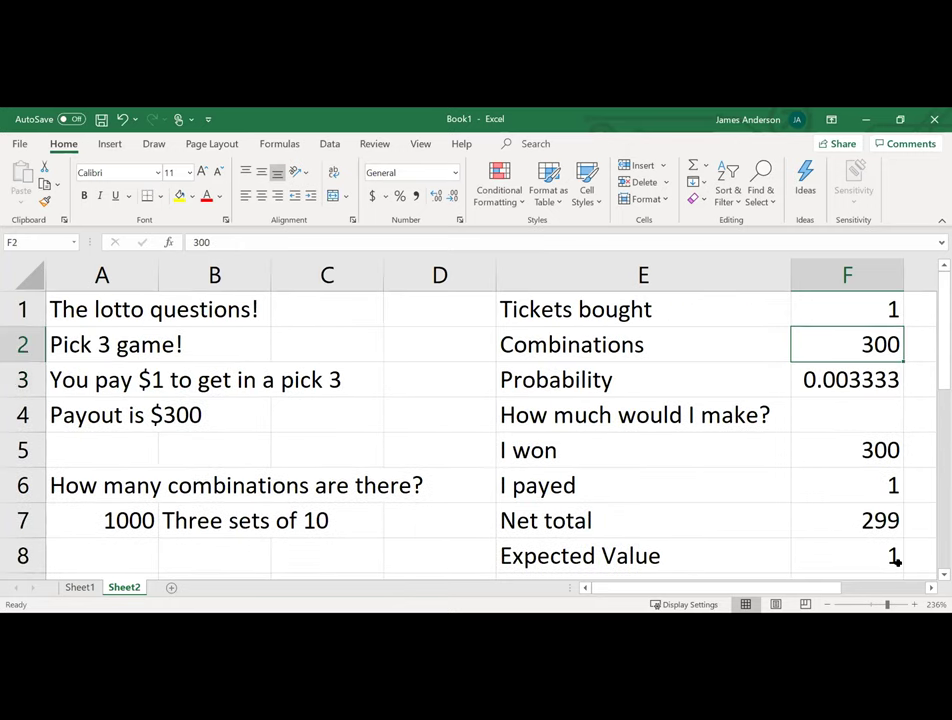
type("301")
key("Return")
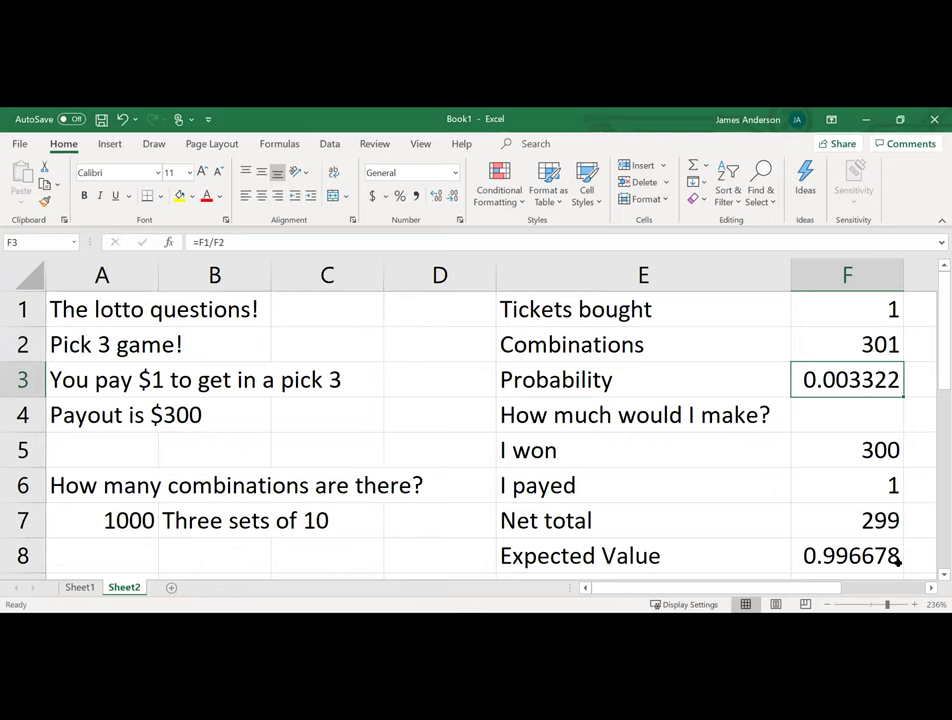
scroll(897, 563, "down", 1)
scroll(897, 563, "up", 1)
- In F4, compute =301^(1/3), then =7^3 giving 343, then clear F4
key("Down")
key("Left")
key("Right")
type("=")
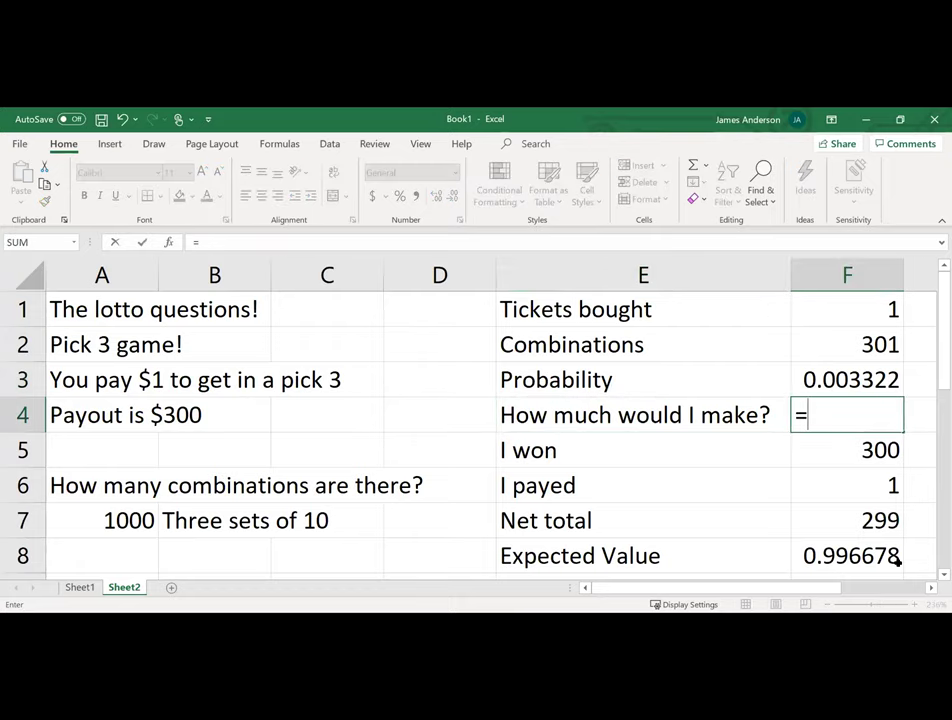
type("301")
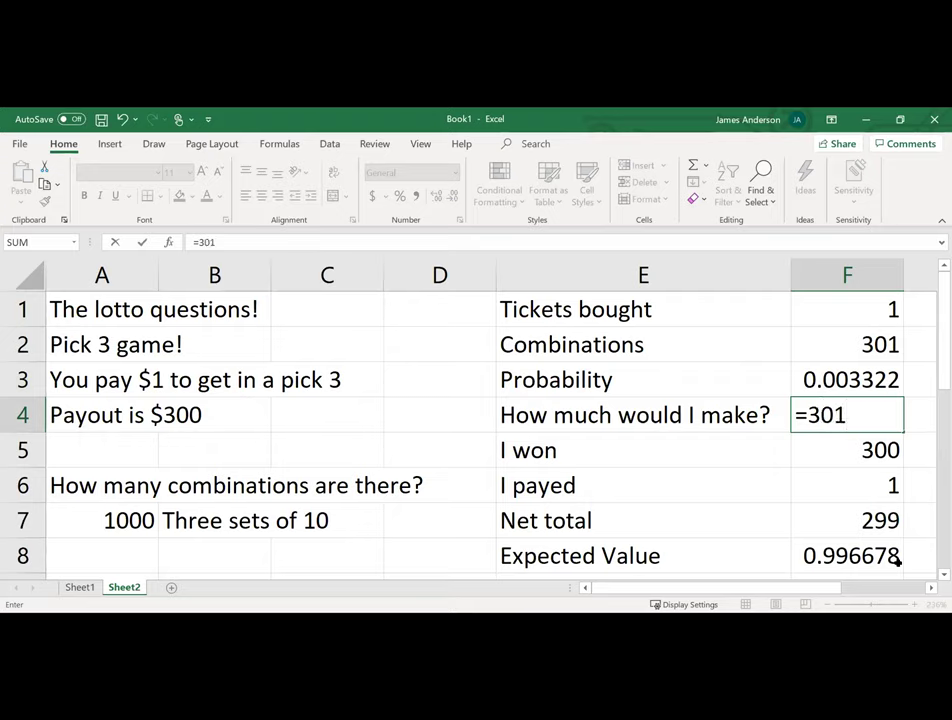
type("^(1/3)")
key("Return")
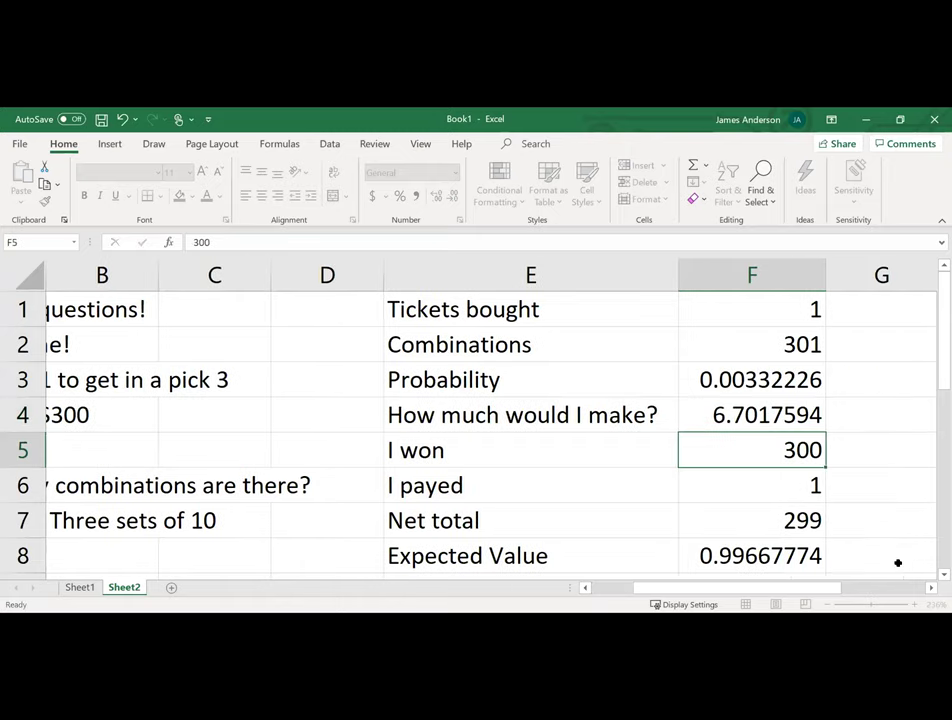
key("Up")
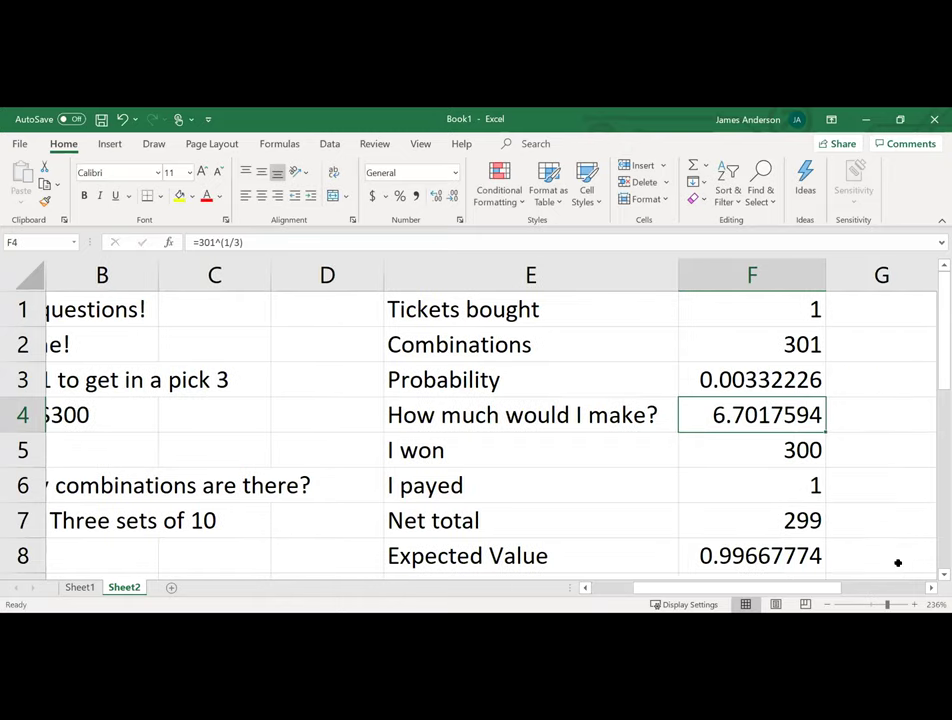
key("Delete")
type("=7")
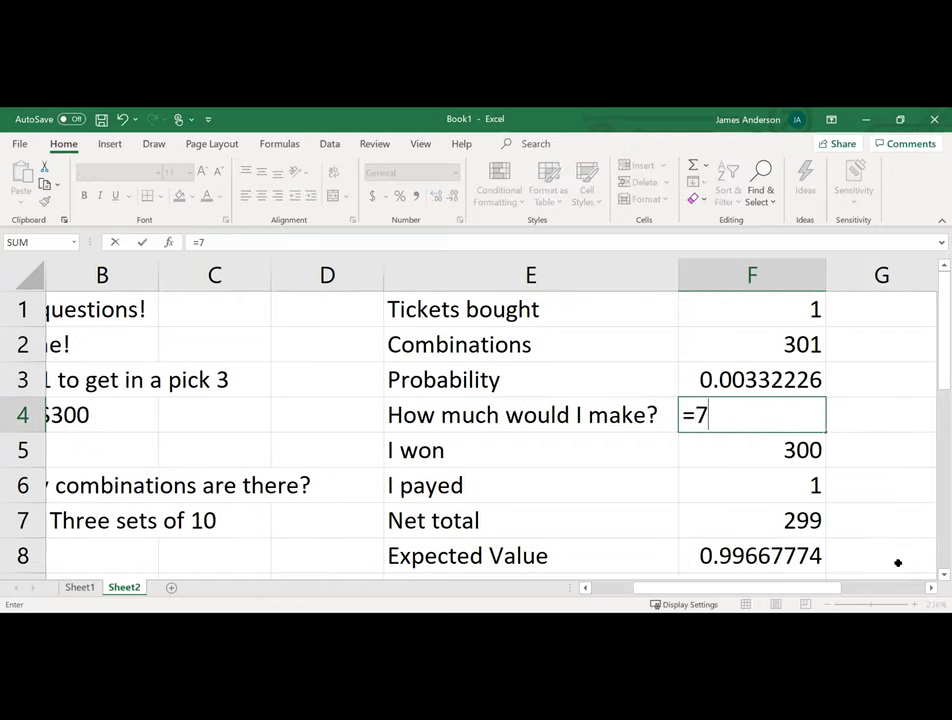
type("^3")
key("Return")
key("Up")
key("Delete")
- Enter 343 combinations in F2 and check the 'How much do they make?' result of 0.12536443
key("Up")
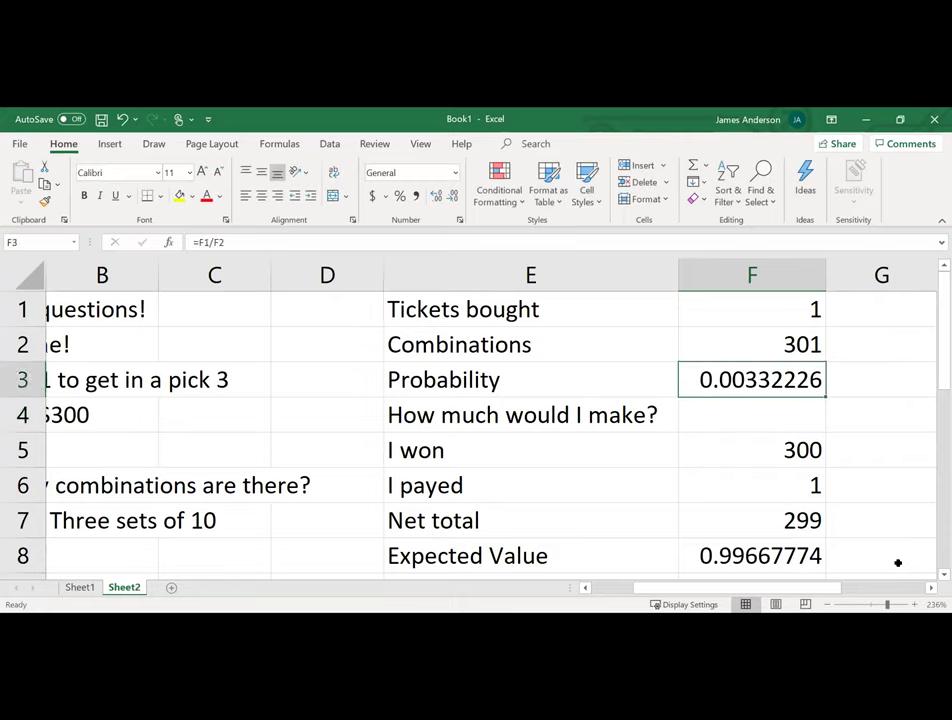
key("Up")
type("343")
key("Return")
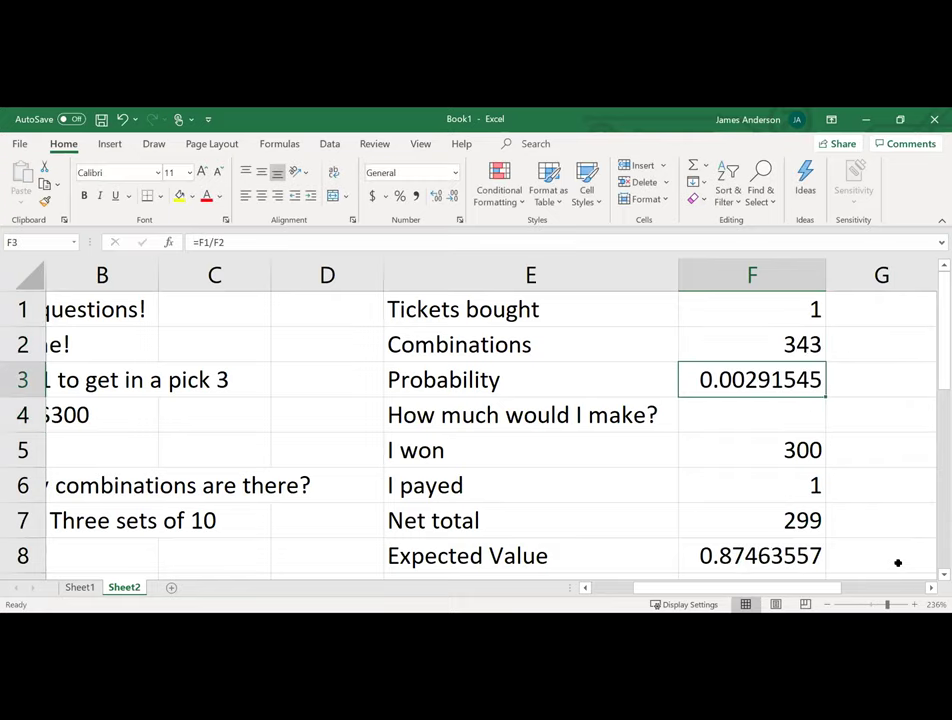
scroll(790, 365, "down", 1)
scroll(790, 365, "up", 1)
left_click(803, 347)
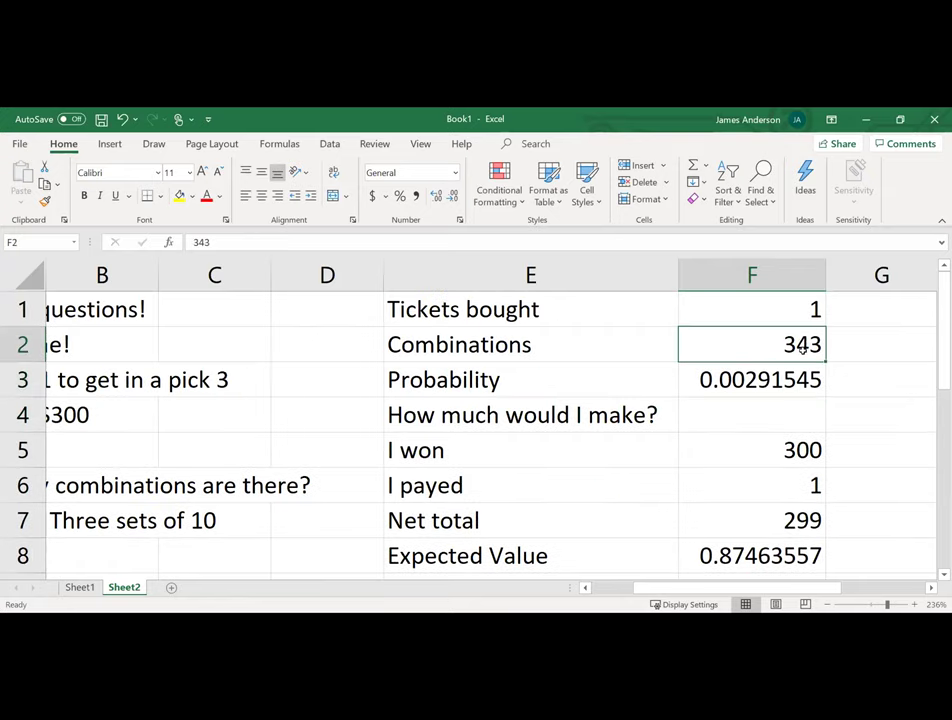
scroll(803, 347, "down", 1)
left_click(770, 485)
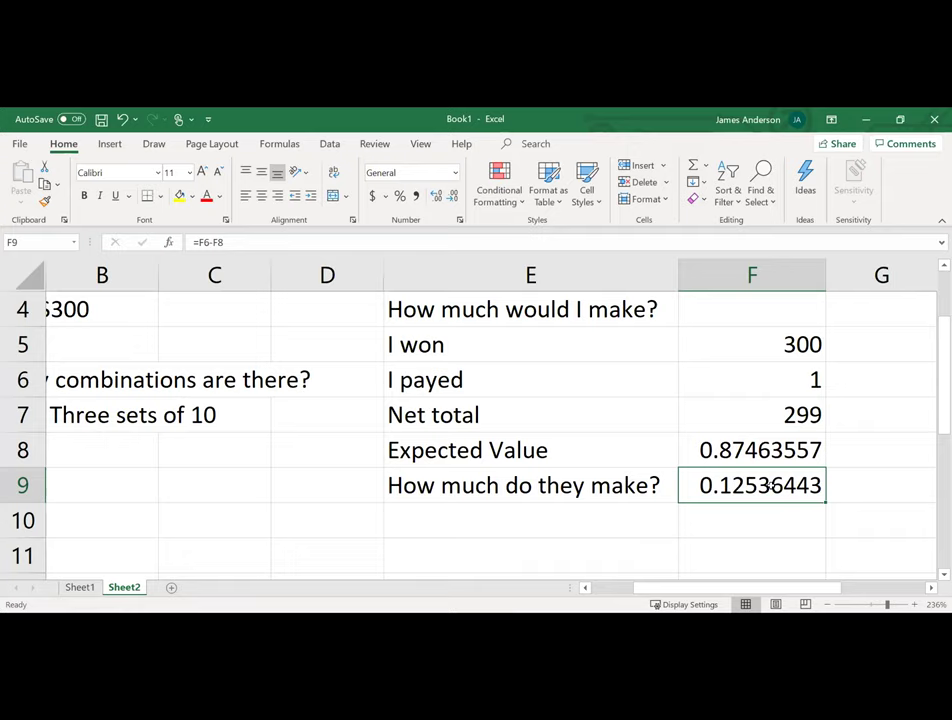
key("Up")
key("Up")
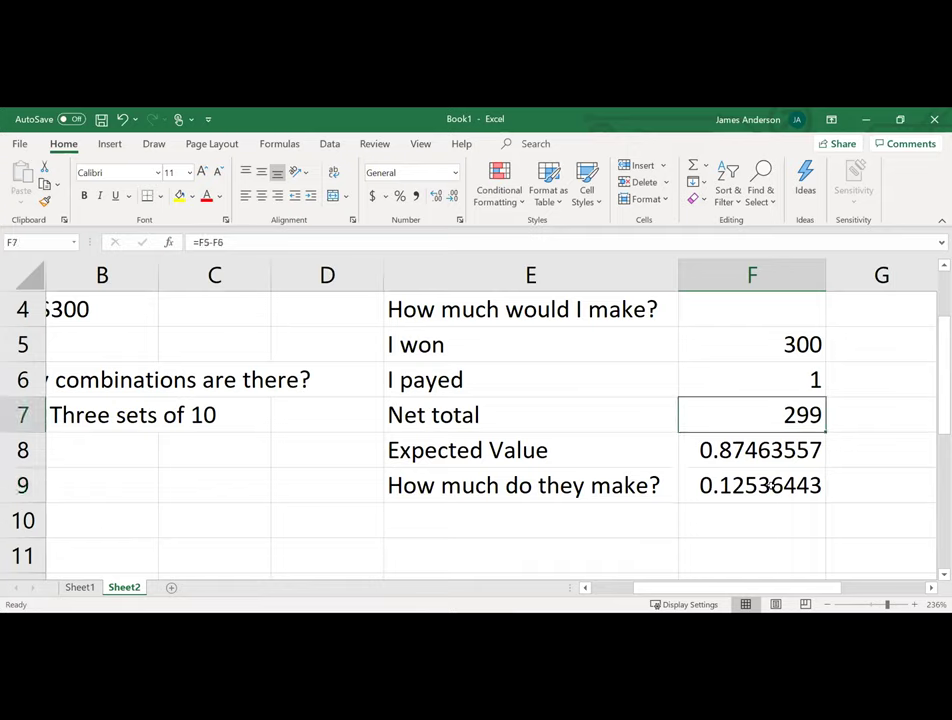
key("Down")
key("Down")
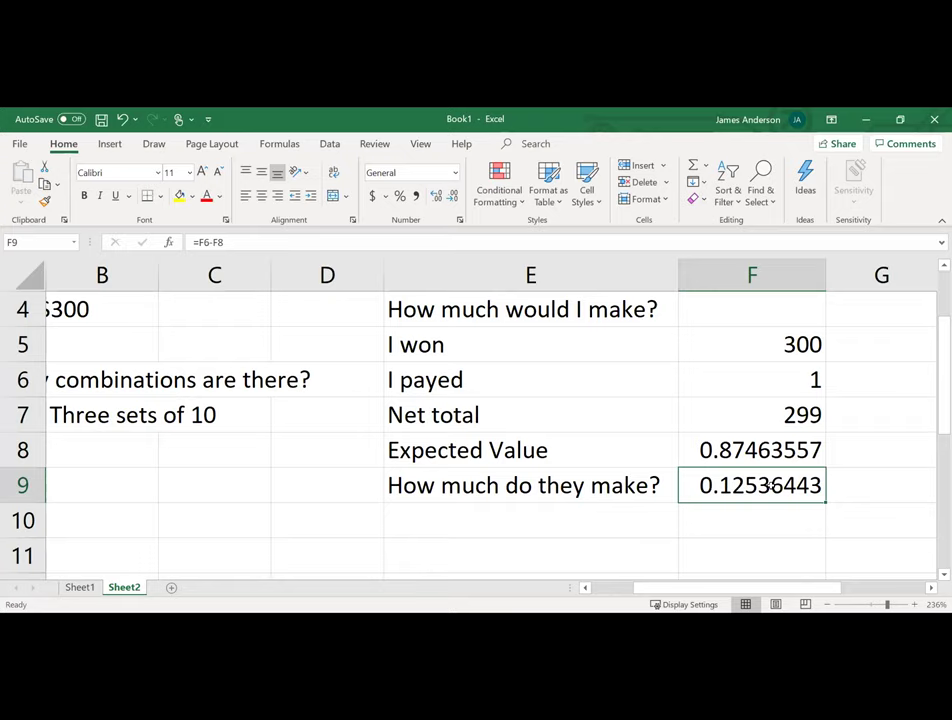
key("Up")
key("Up")
key("Up")
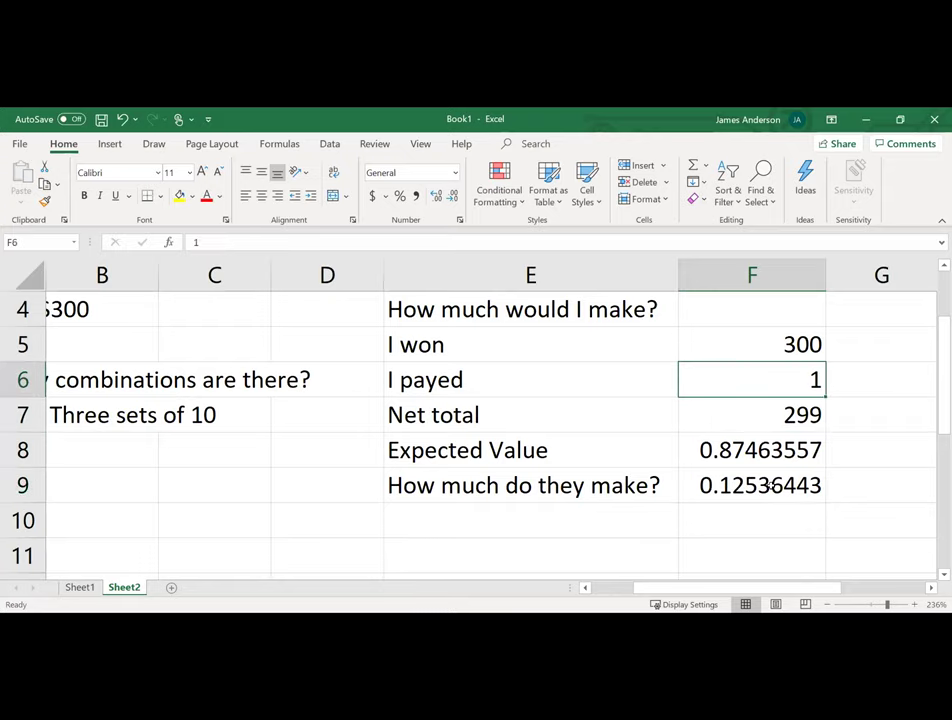
key("Down")
key("Down")
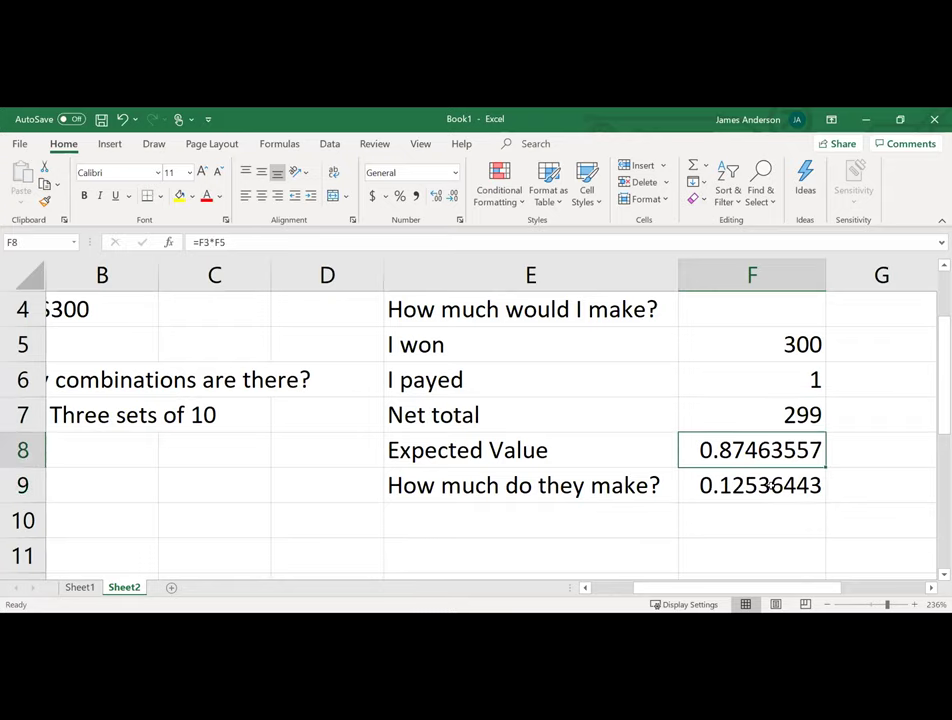
key("Down")
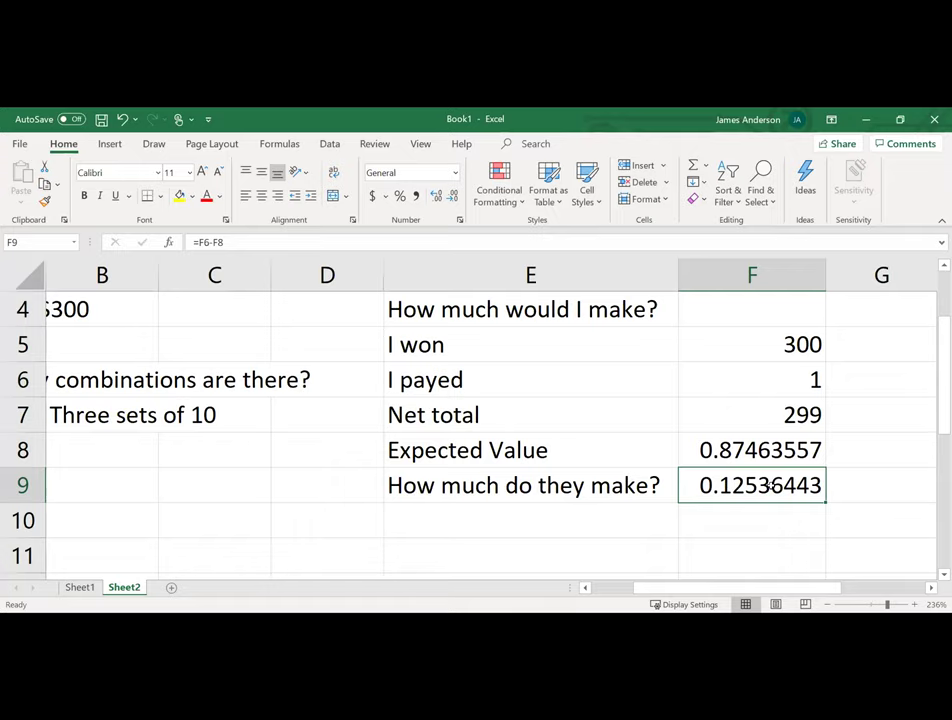
key("Up")
key("Right")
key("Left")
key("Down")
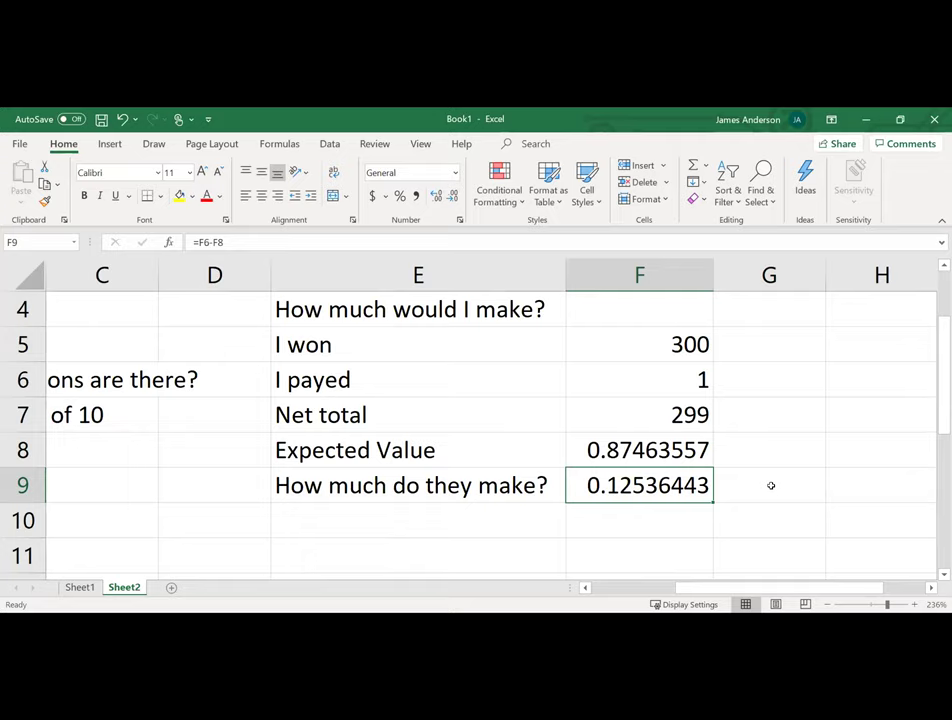
- Enter =(1-F3)*F6 in G8, giving 0.99708455
key("Up")
key("Down")
key("Up")
key("Up")
key("Up")
key("Right")
key("Left")
key("Up")
key("Up")
scroll(771, 485, "up", 1)
key("Up")
key("Down")
key("Down")
key("Down")
key("Down")
key("Down")
key("Right")
type("=")
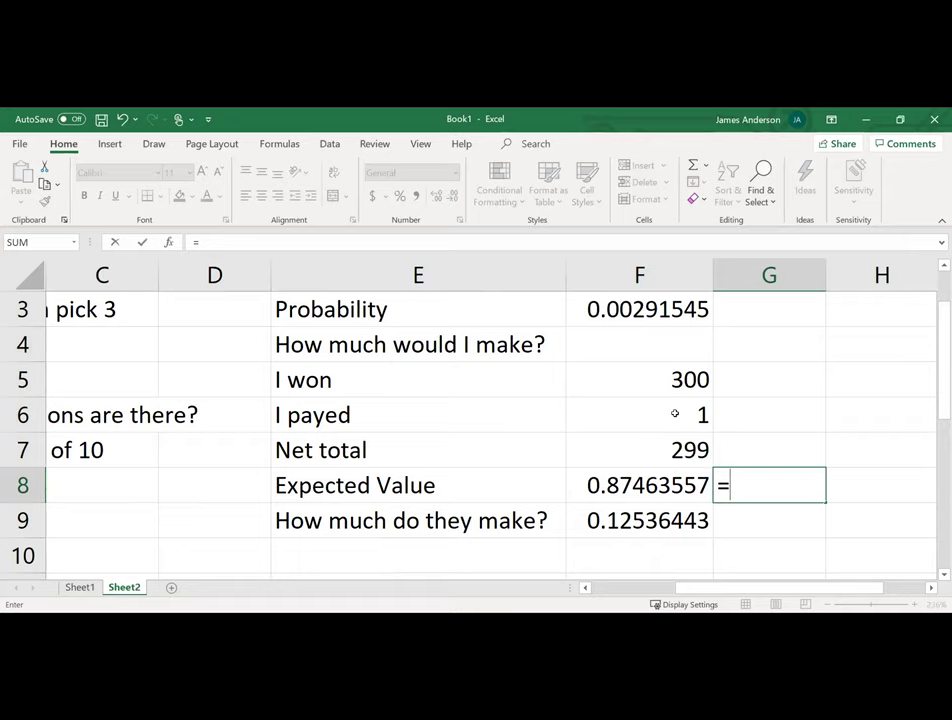
type("(1-")
left_click(663, 316)
type(")*")
left_click(676, 410)
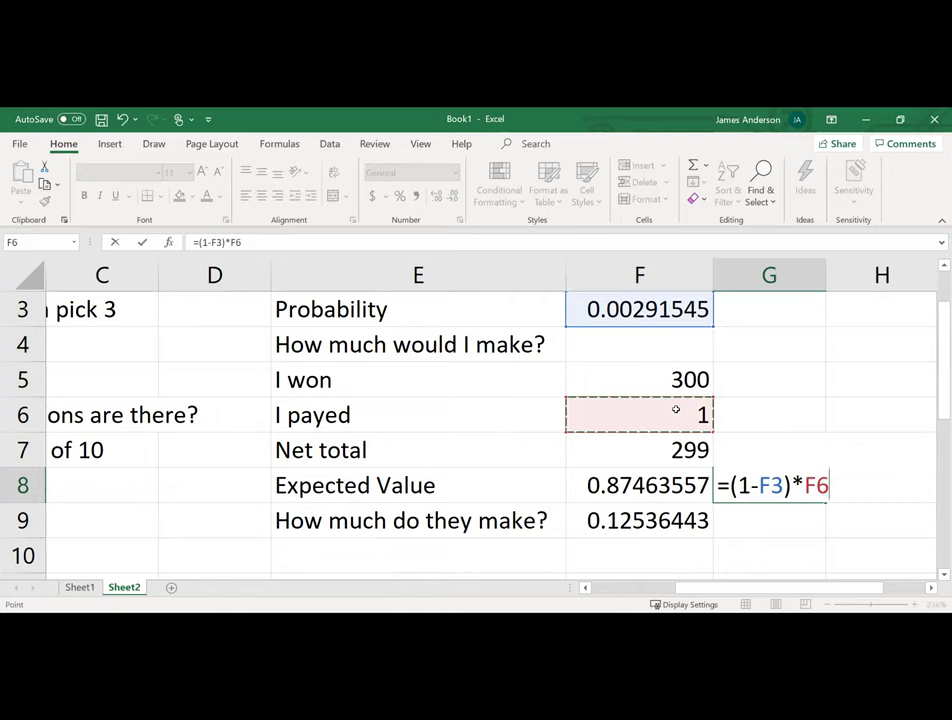
key("Return")
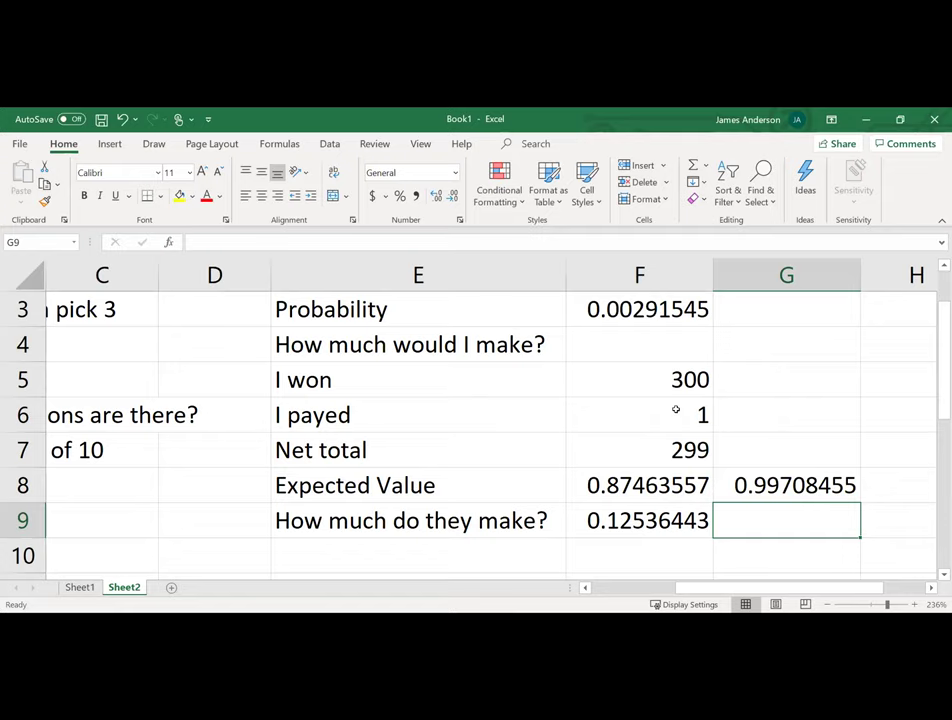
- Replace 343 with 1000 combinations in F2 and check the recalculated 0.001 probability
key("Left")
key("Up")
key("Up")
key("Up")
key("Up")
key("Up")
key("Up")
key("Up")
key("Up")
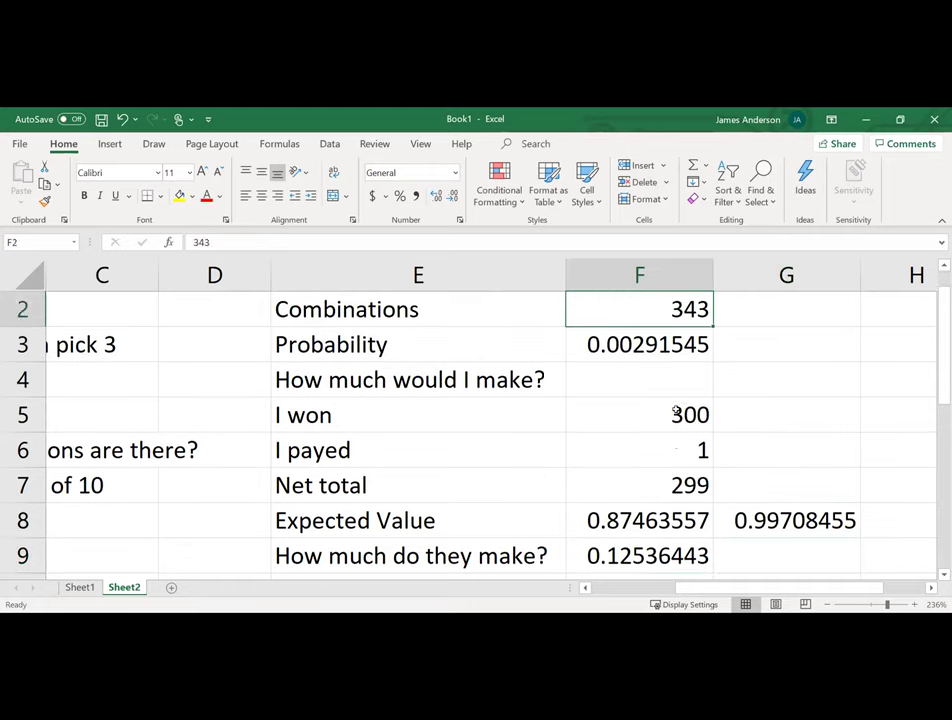
key("Down")
type("1000")
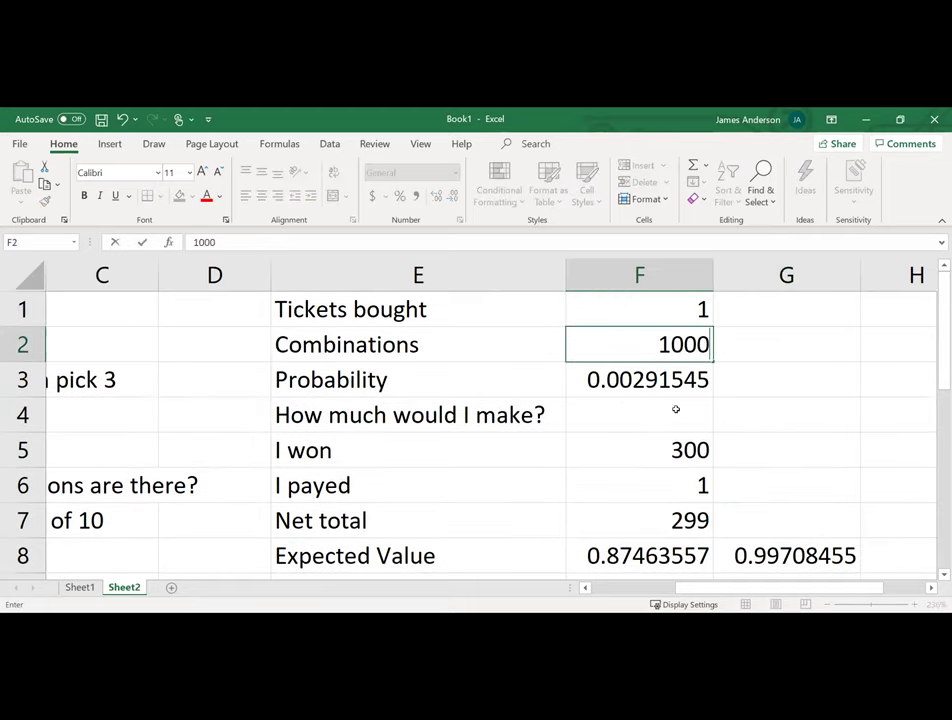
key("ctrl+Return")
key("Down")
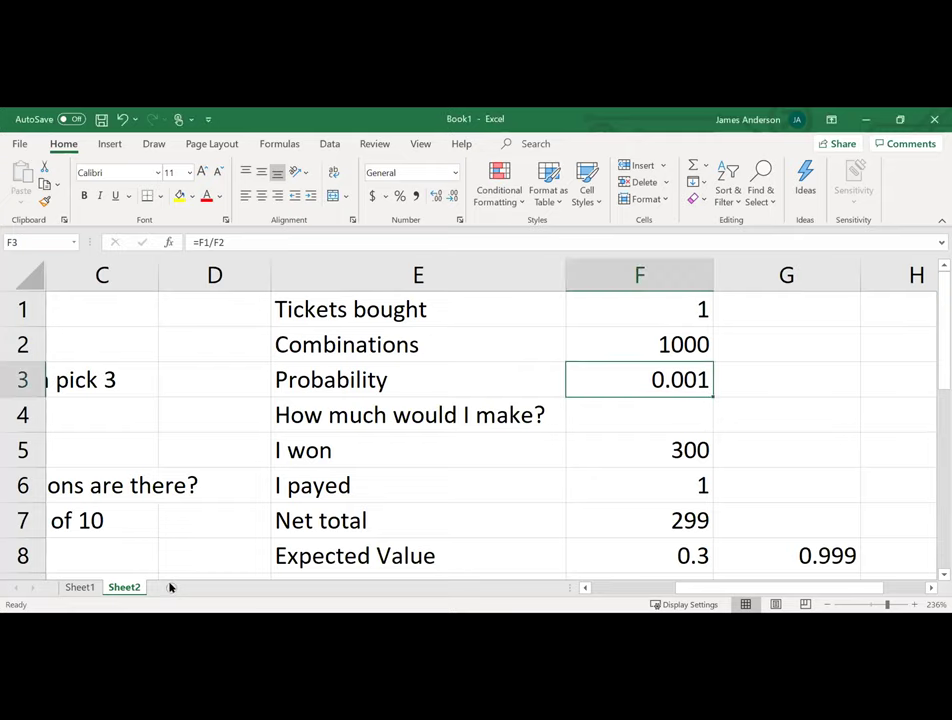
- Add a new sheet, zoom to about 204%, and title A1 'Uniform distribution of'
left_click(170, 587)
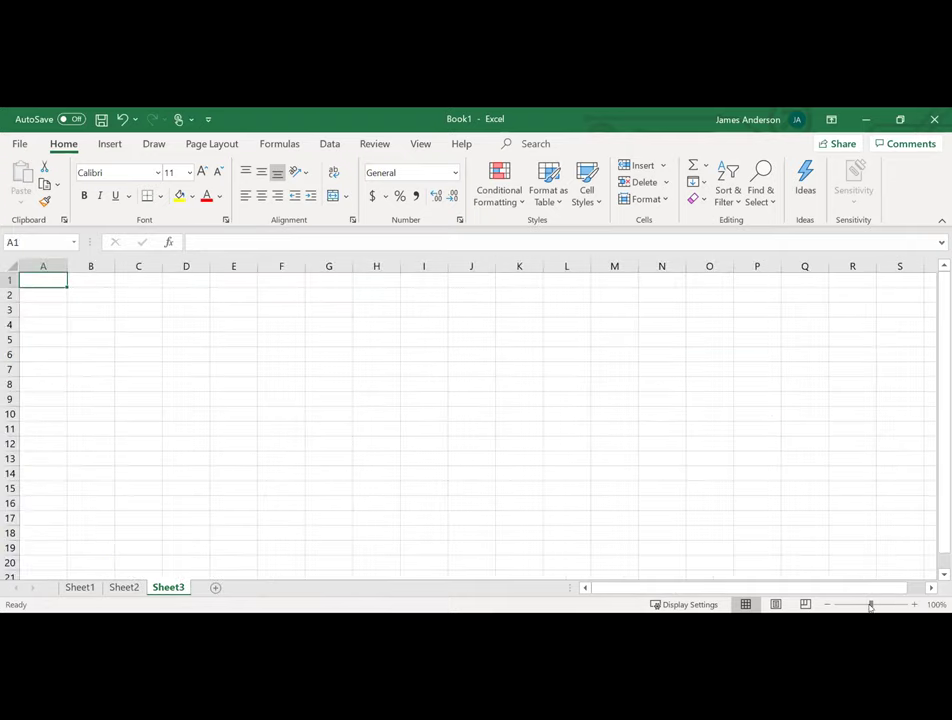
left_click_drag(870, 605, 882, 605)
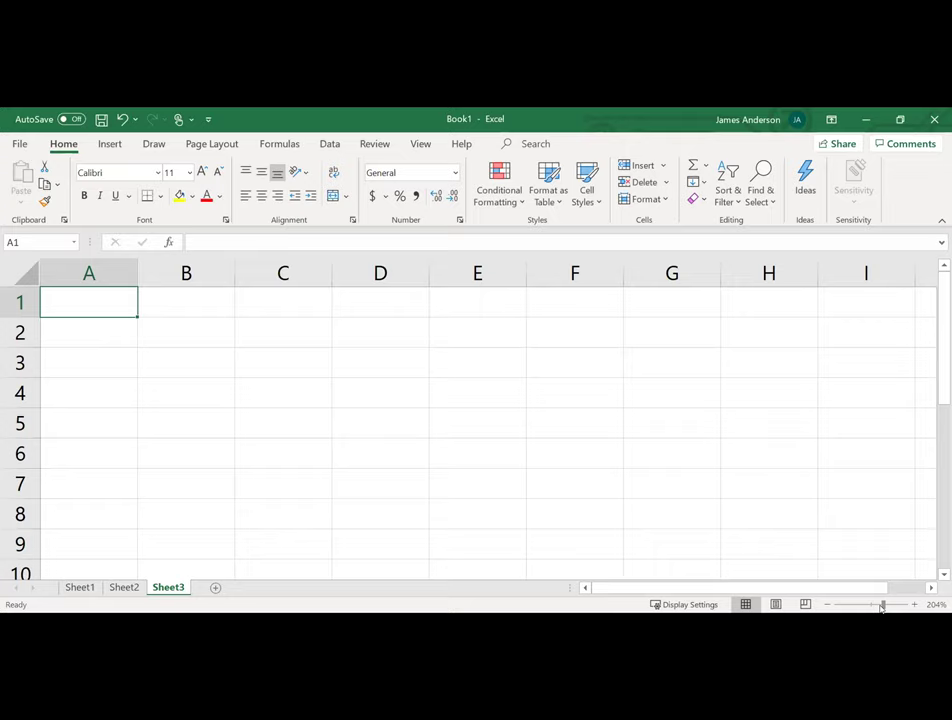
type("Unifo")
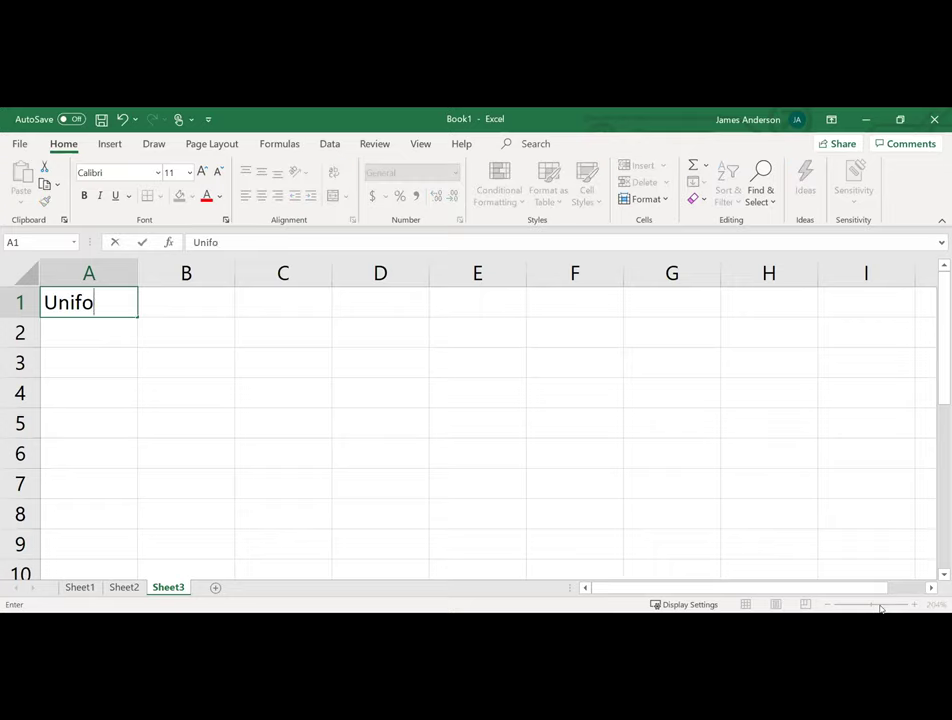
type("rm distribn")
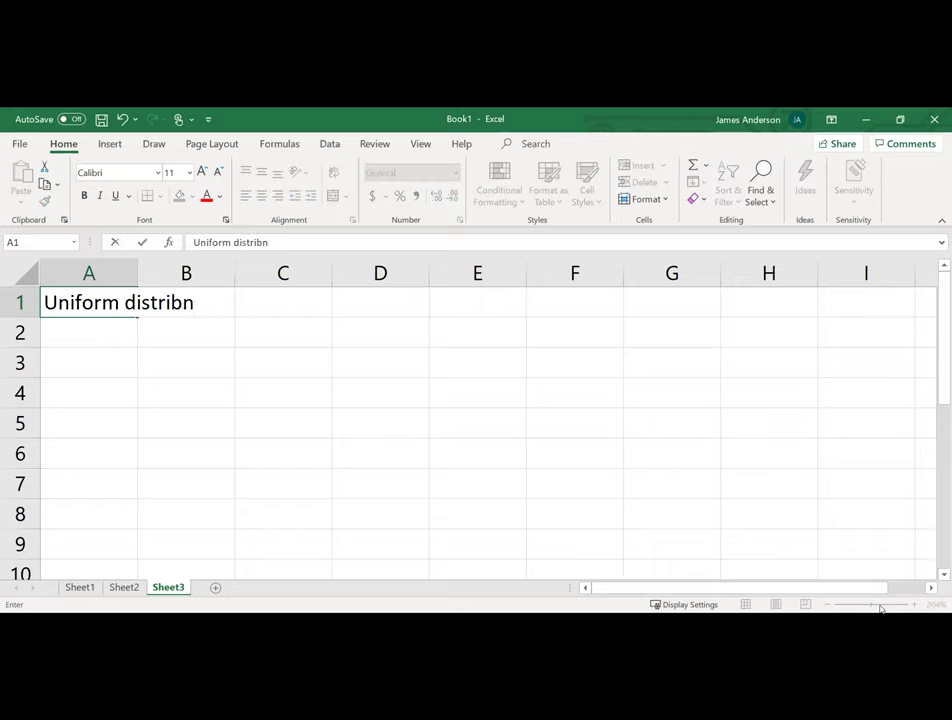
key("BackSpace")
type("ution of")
key("Return")
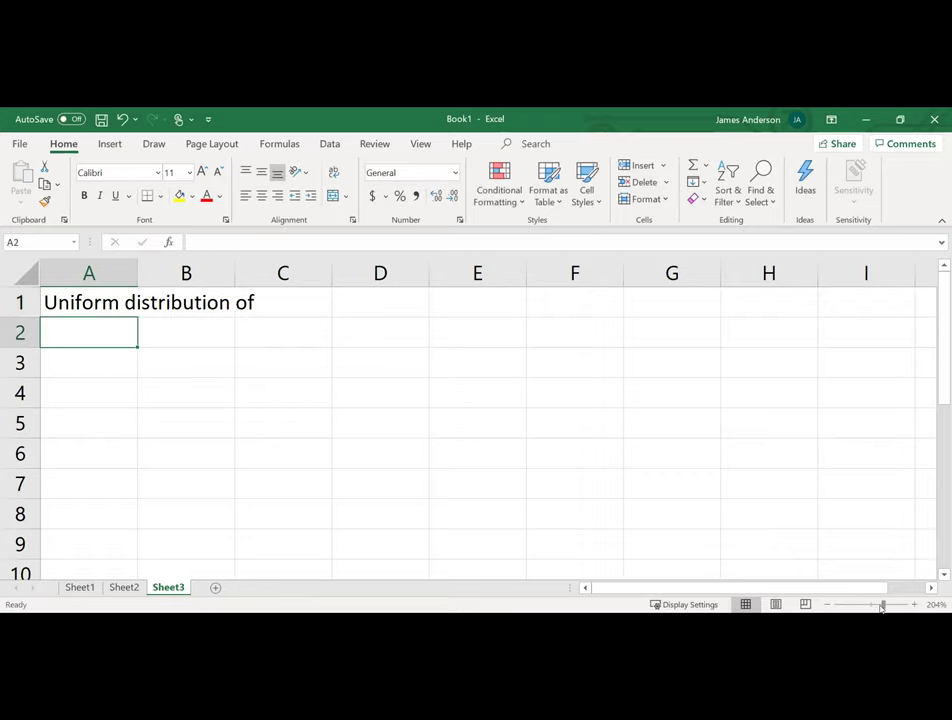
- Label A2 and A3 Lower and Upper, with bounds 42 and 58 in B2 and B3
type("Lower")
key("Return")
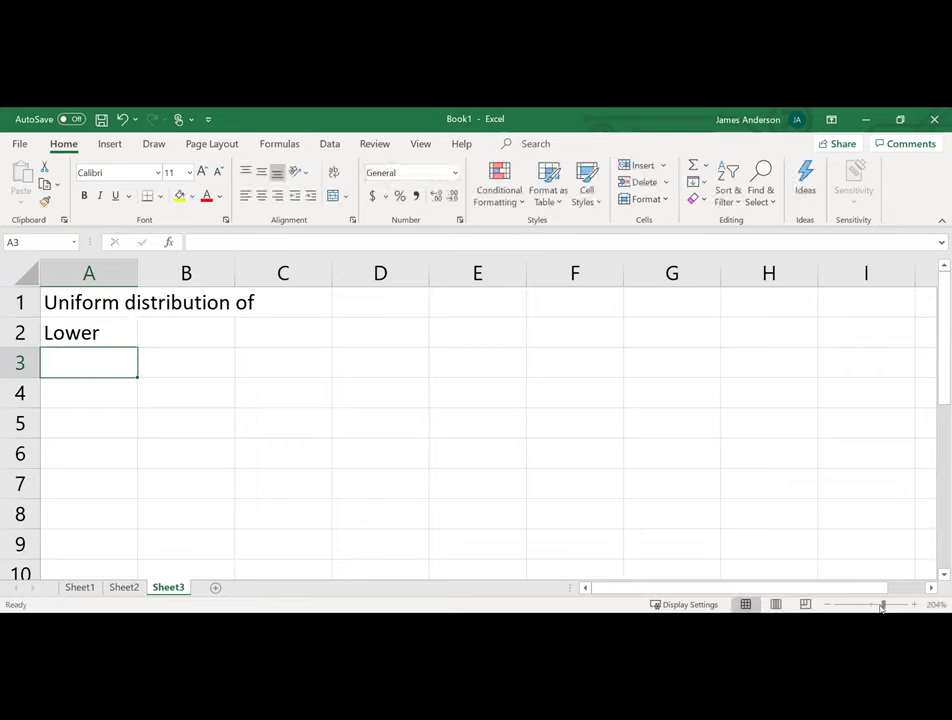
type("Upper")
key("Up")
key("Right")
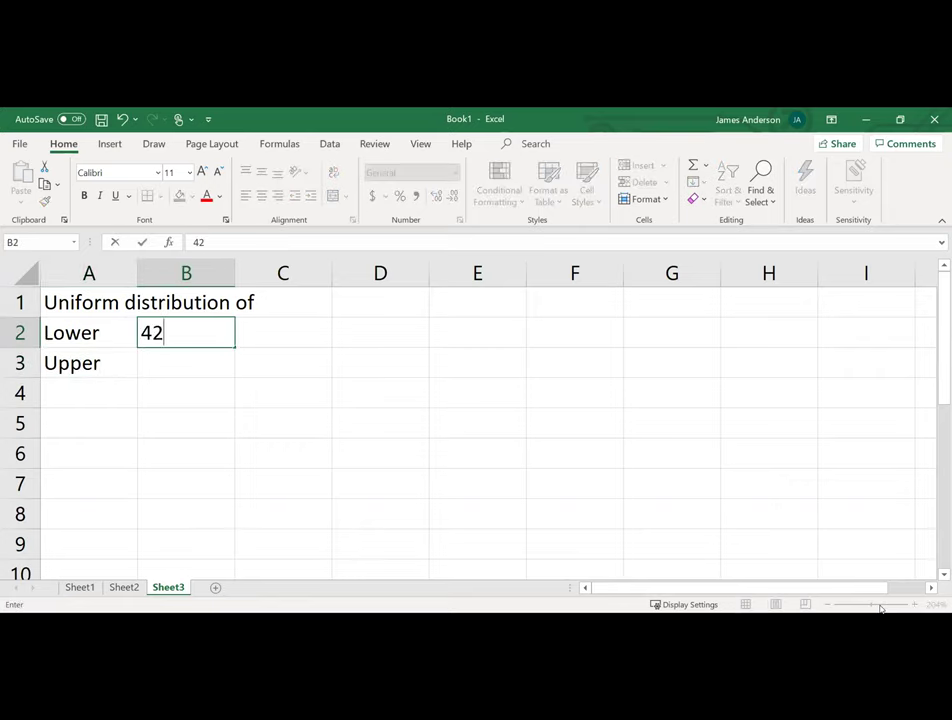
type("42")
key("Return")
type("58")
key("Return")
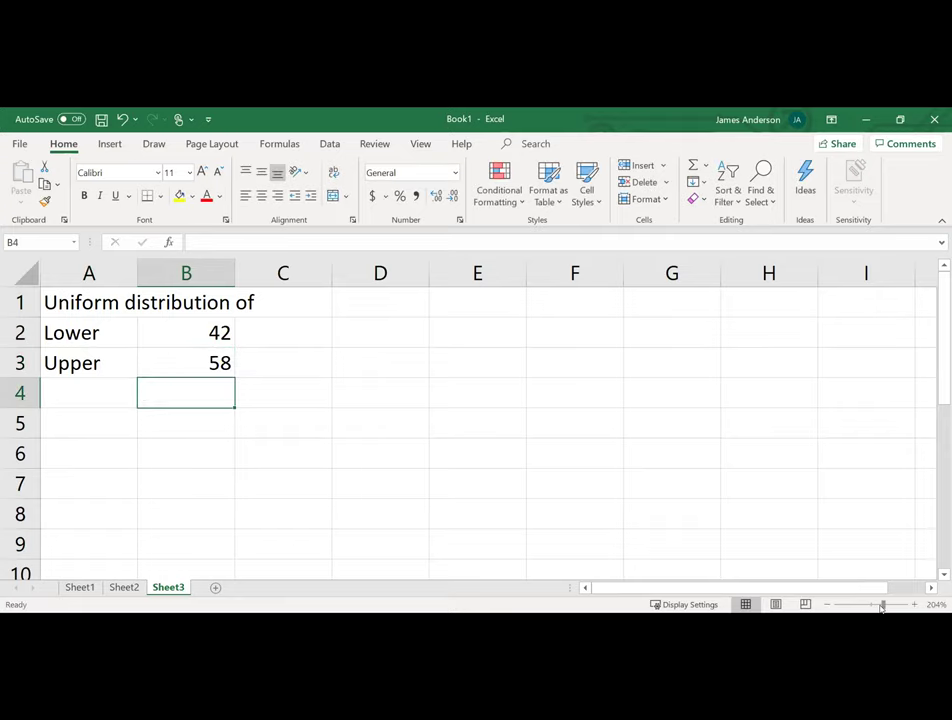
- Add 'Probability that a class runs between' in A4, then Lower 51.5 and Upper 52 in rows 5–6
key("Left")
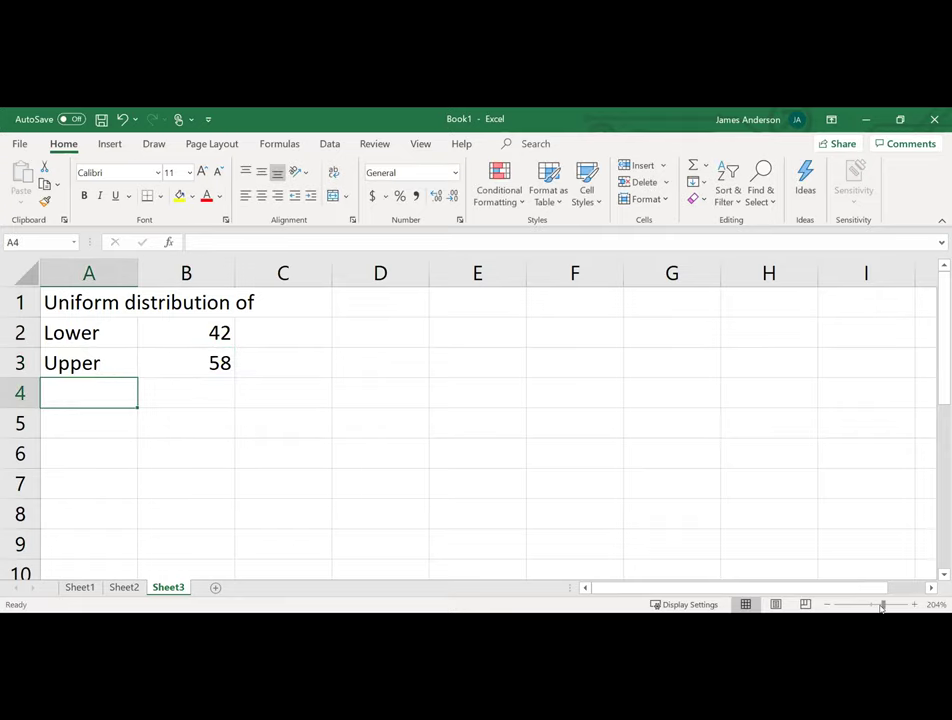
type("Probability that ")
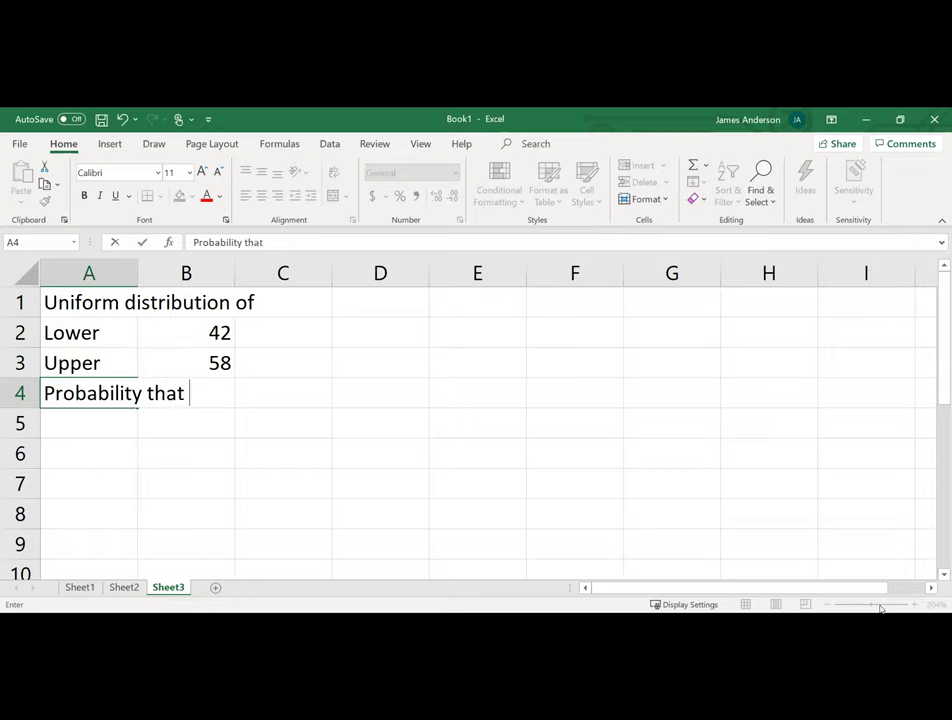
type("a class ")
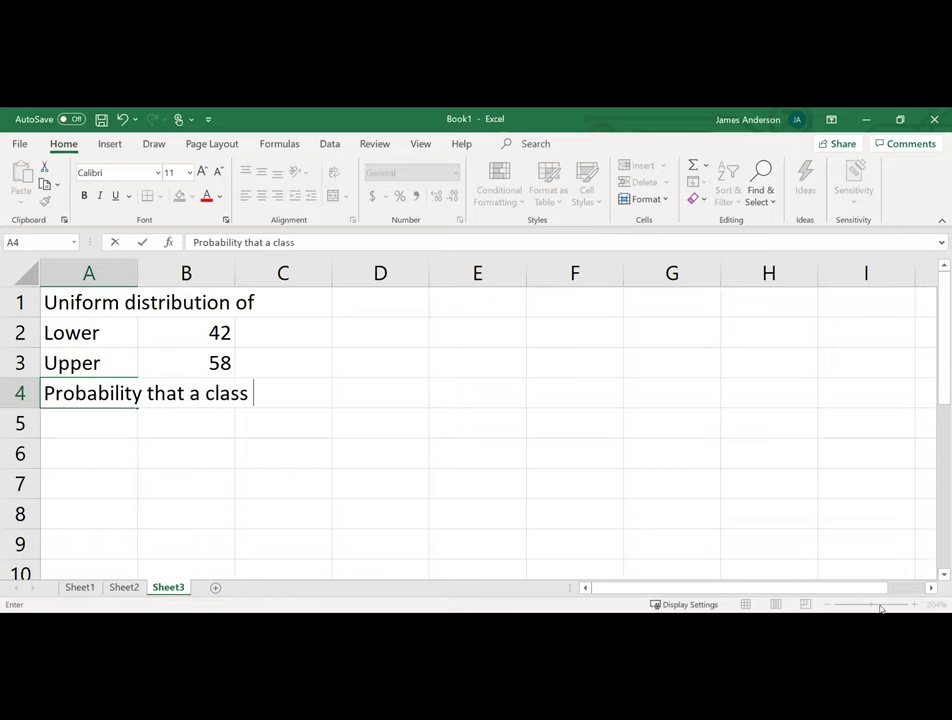
type("runs between")
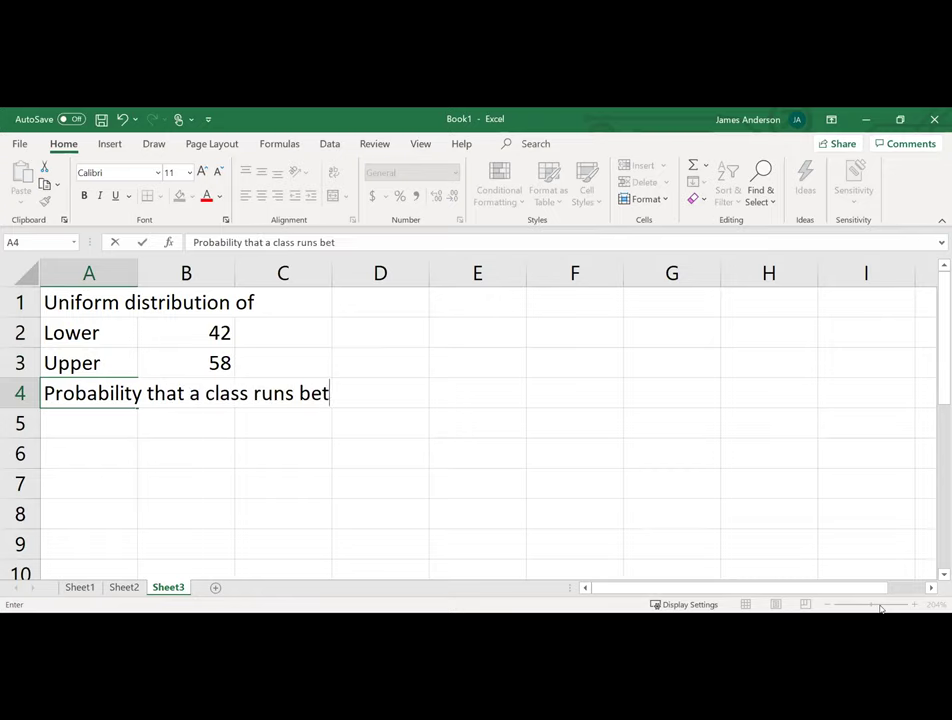
key("Return")
type("U")
key("BackSpace")
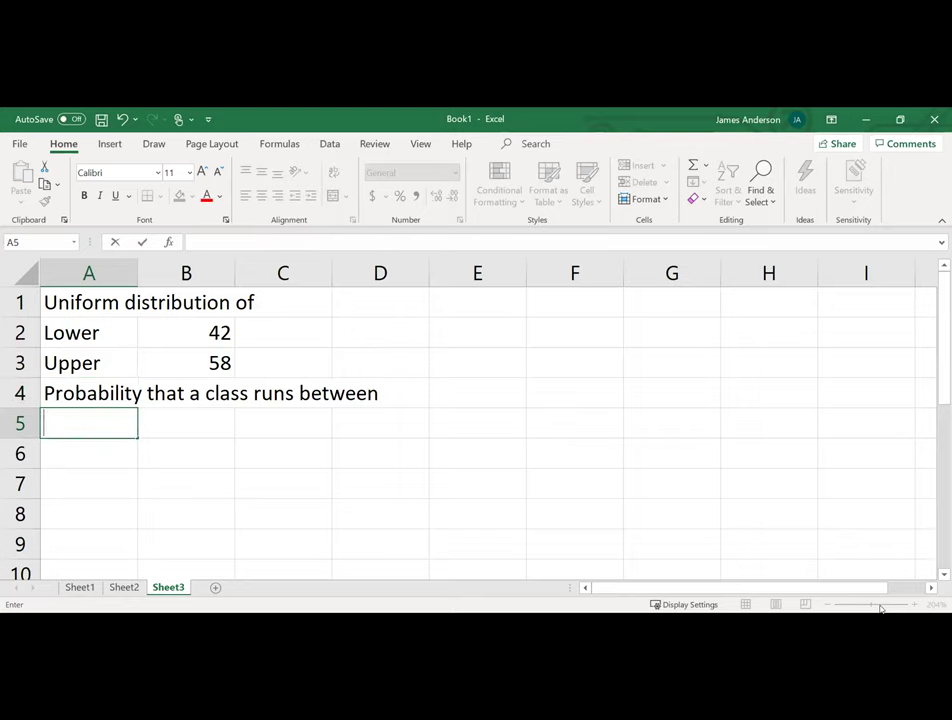
type("Lower")
key("Return")
type("Upper")
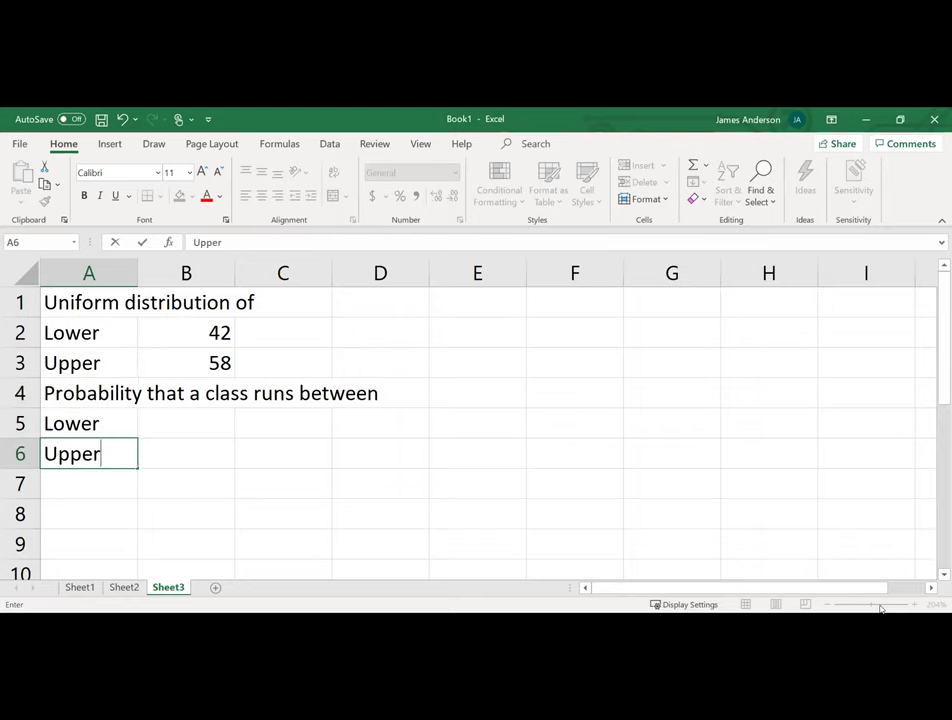
key("Up")
key("Right")
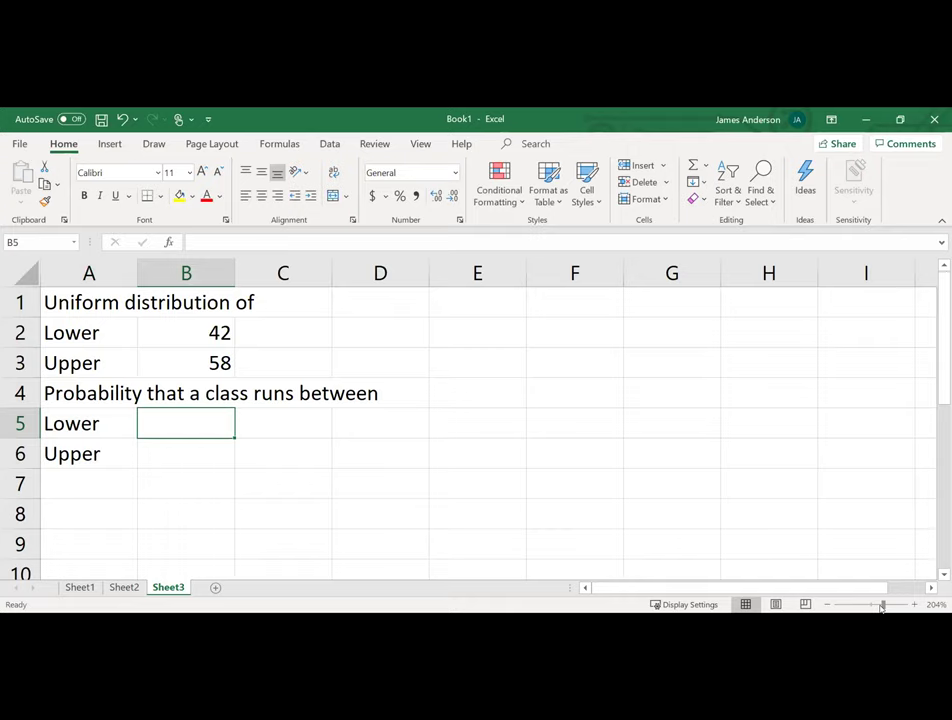
type("51.")
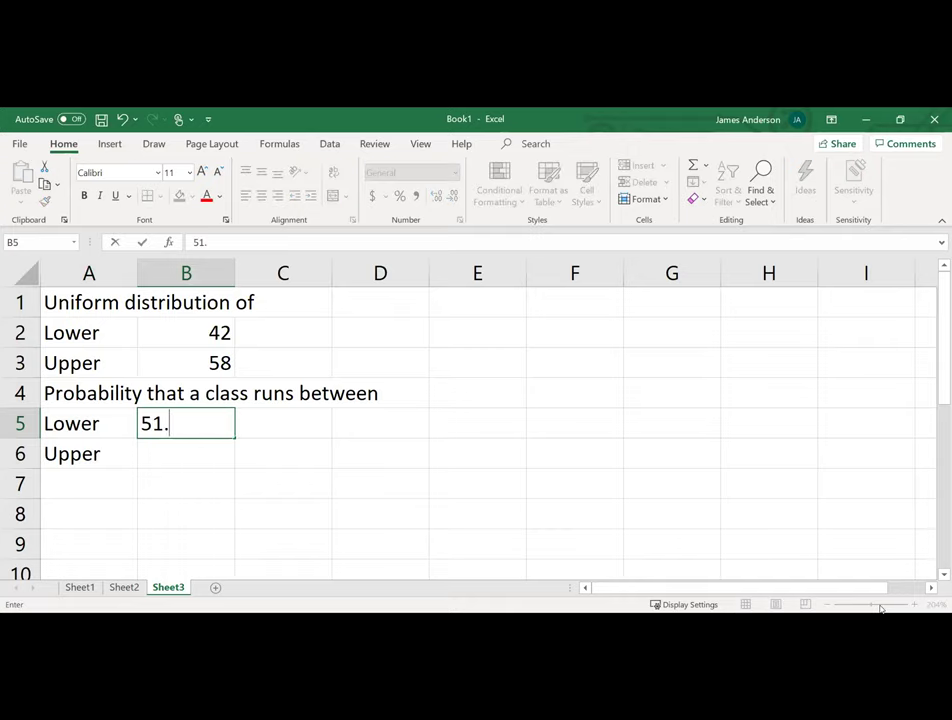
type("5")
key("Return")
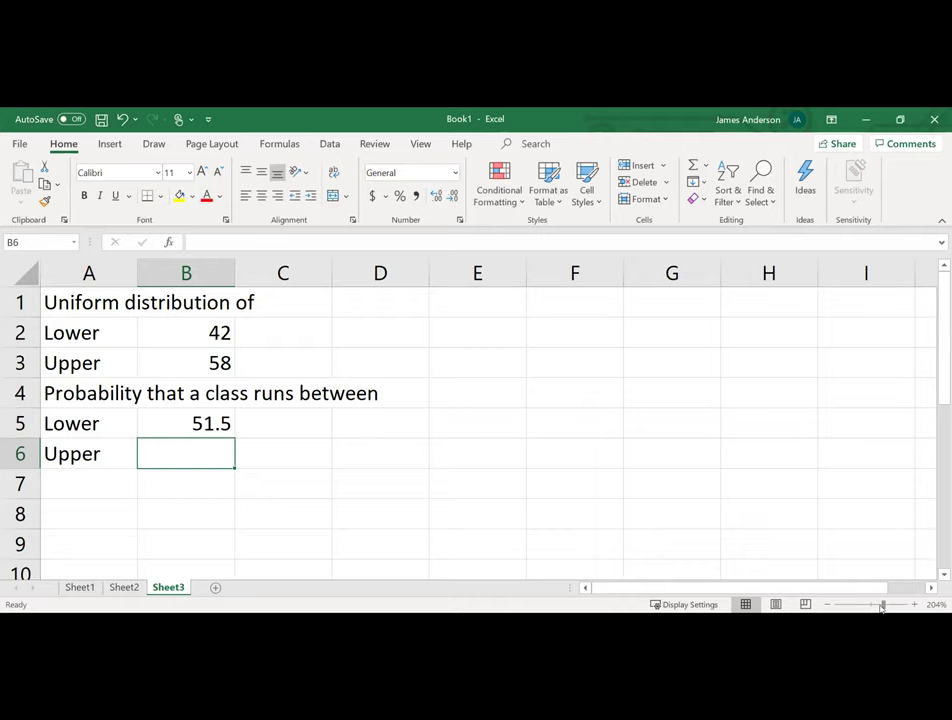
type("52")
key("Return")
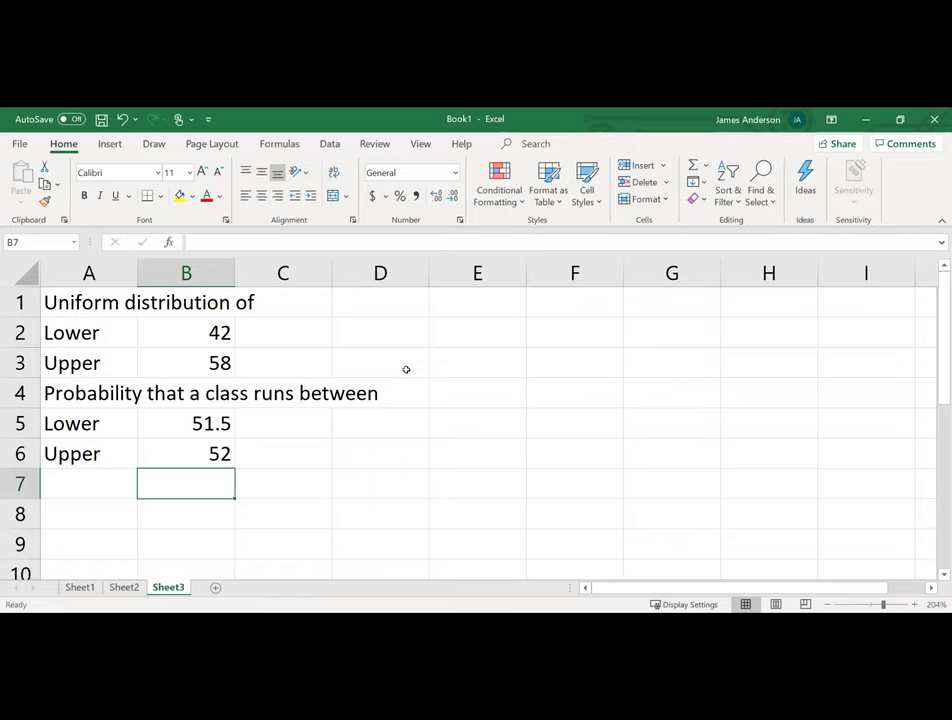
- Label A8 'Spread Dist' and type 'Spread Class' into A9
key("Left")
key("Down")
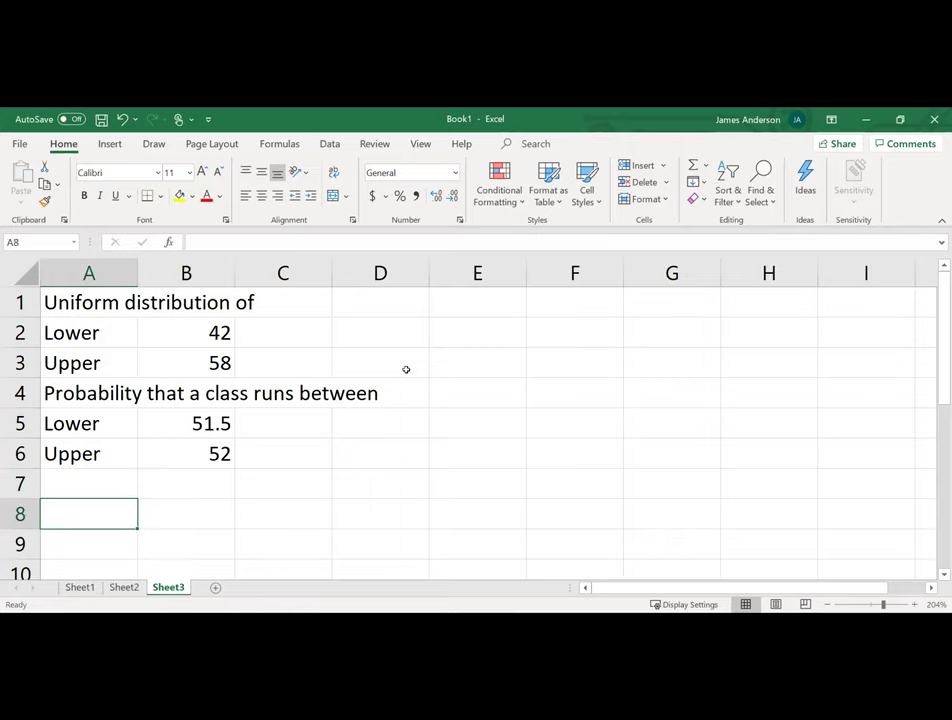
type("Spread")
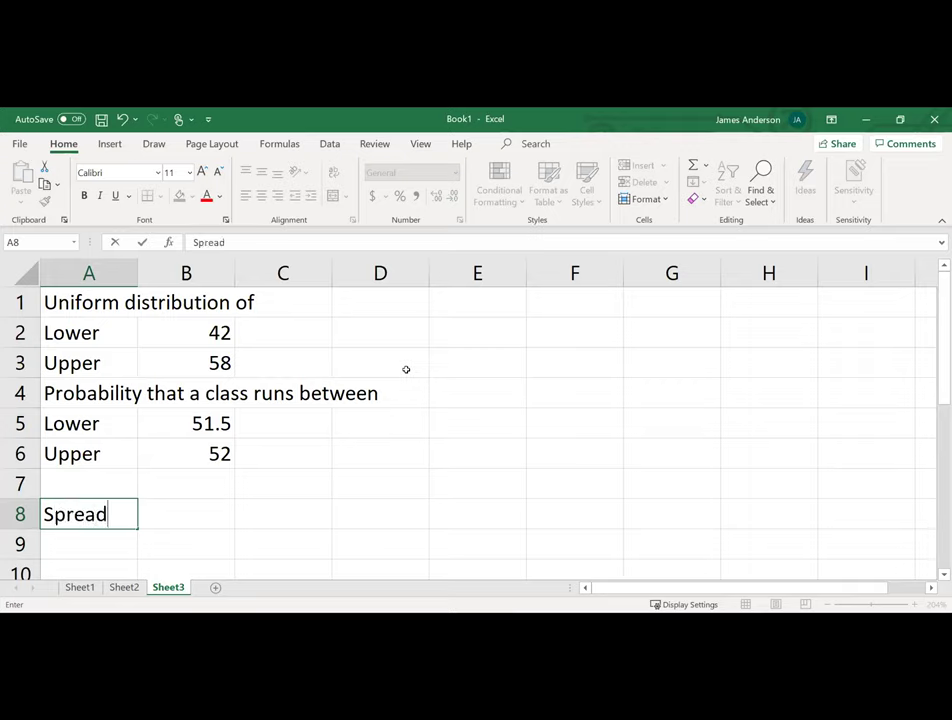
key("Return")
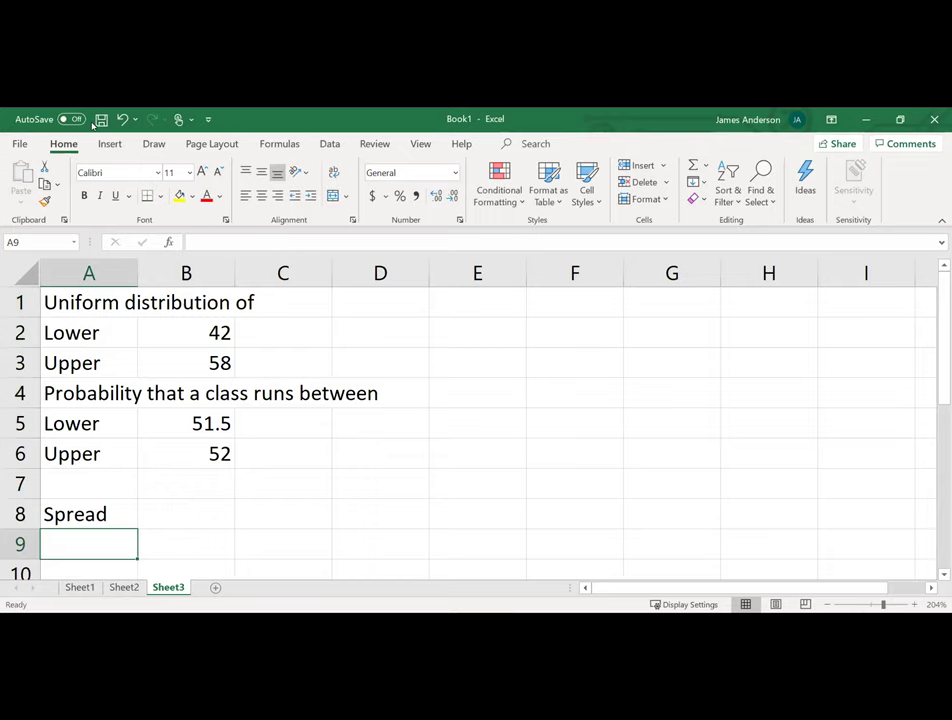
key("Up")
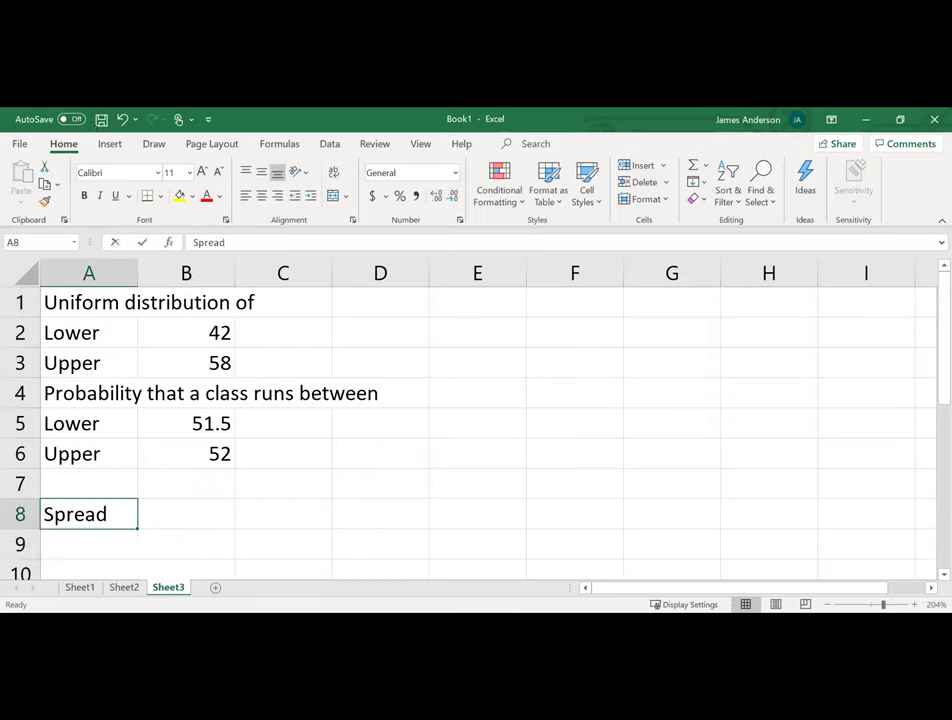
key("F2")
type("Dist")
key("Return")
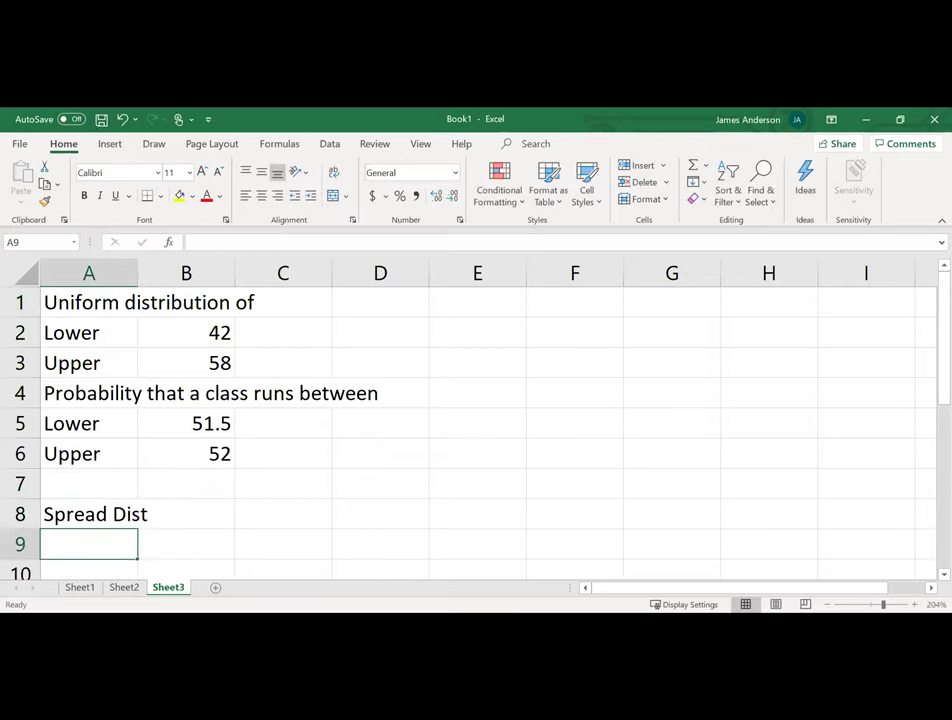
type("Spread C")
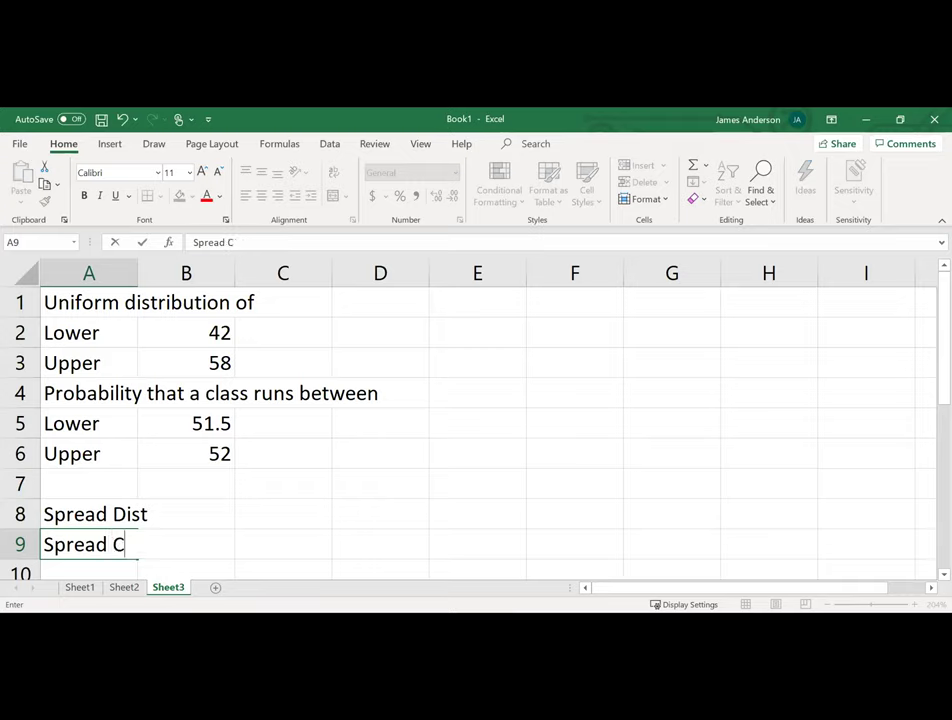
type("lass")
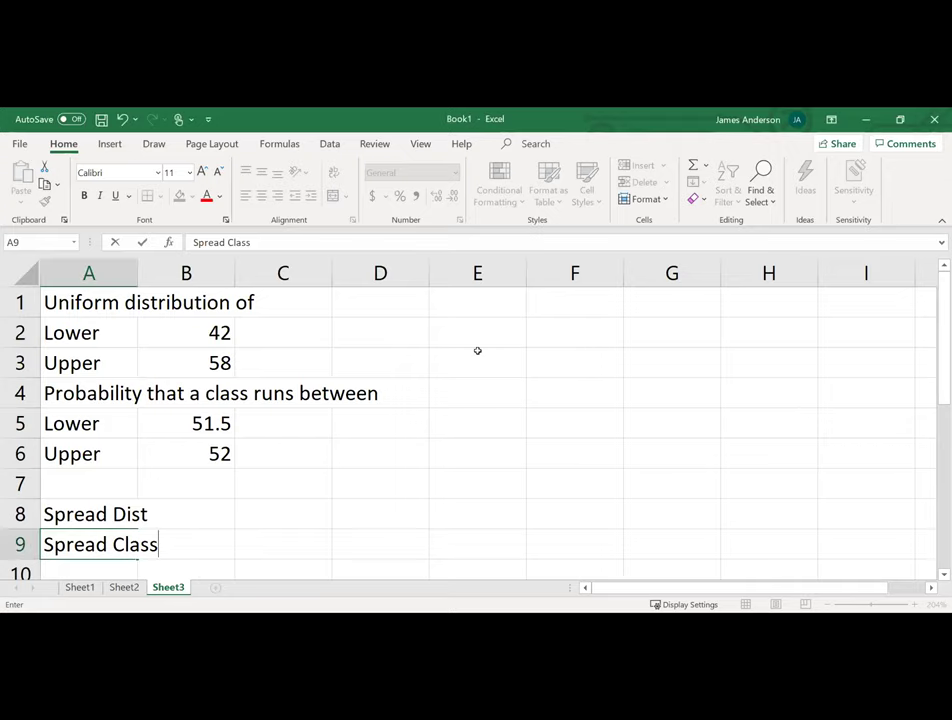
- Enter class spread 0.5 in B9 and distribution spread =B3-B2 (16) in B8
key("Tab")
type(".5")
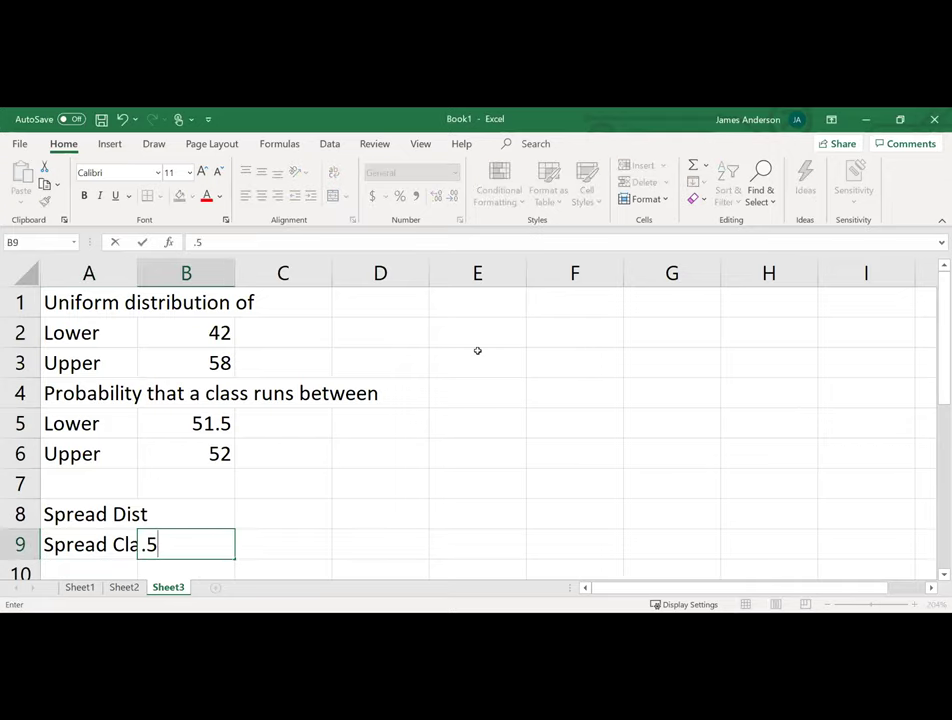
key("Up")
type("=")
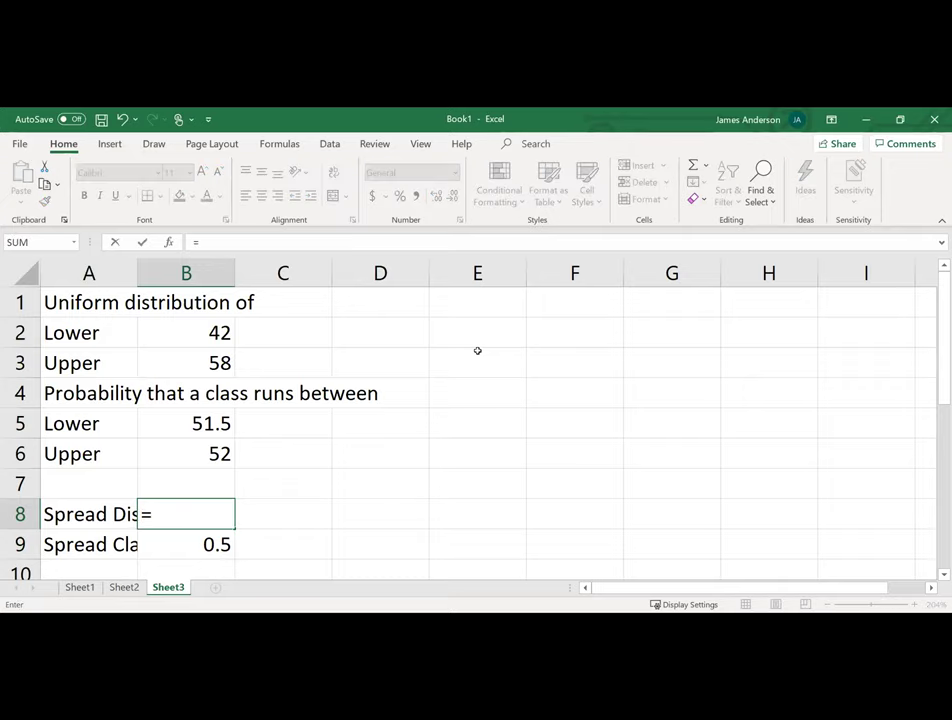
left_click(174, 359)
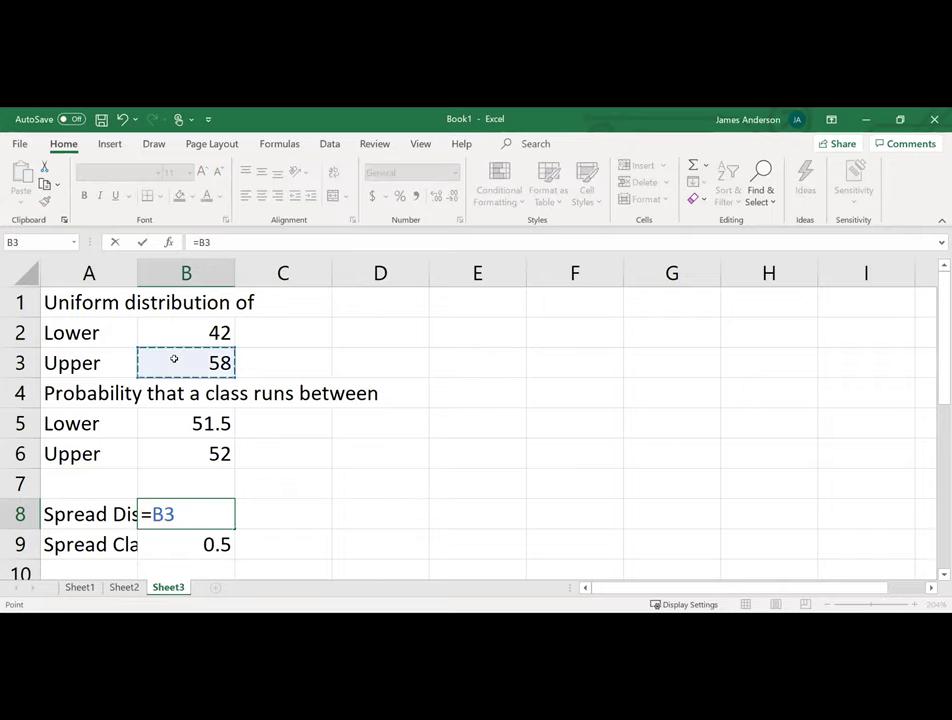
type("/")
key("BackSpace")
type("-")
left_click(191, 333)
key("Return")
- Compute the probability in C9 as =B9/B8, giving 0.03125
key("Right")
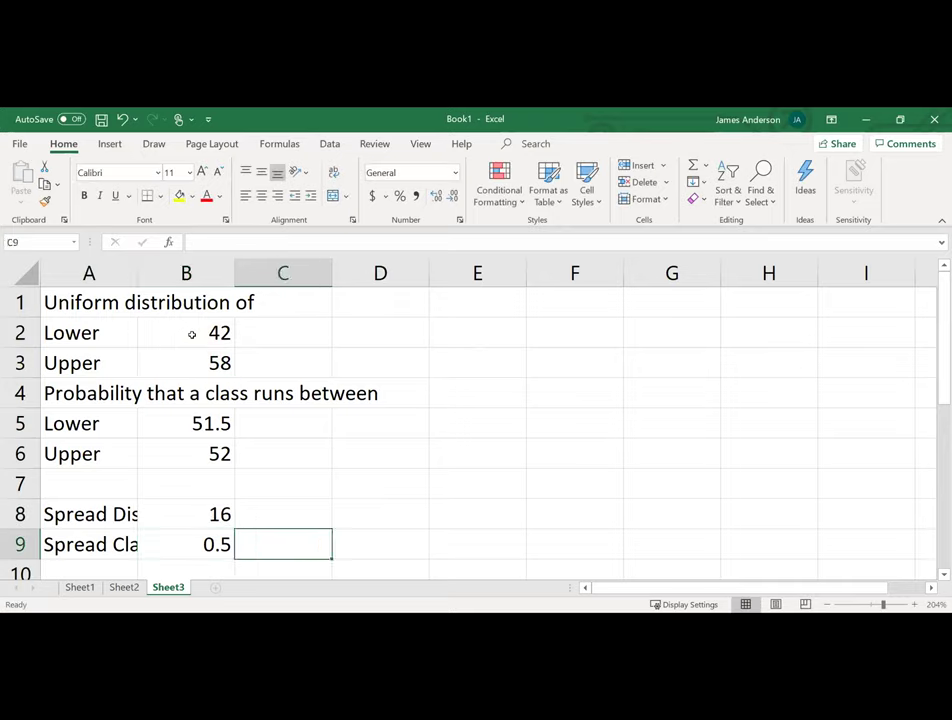
type("=")
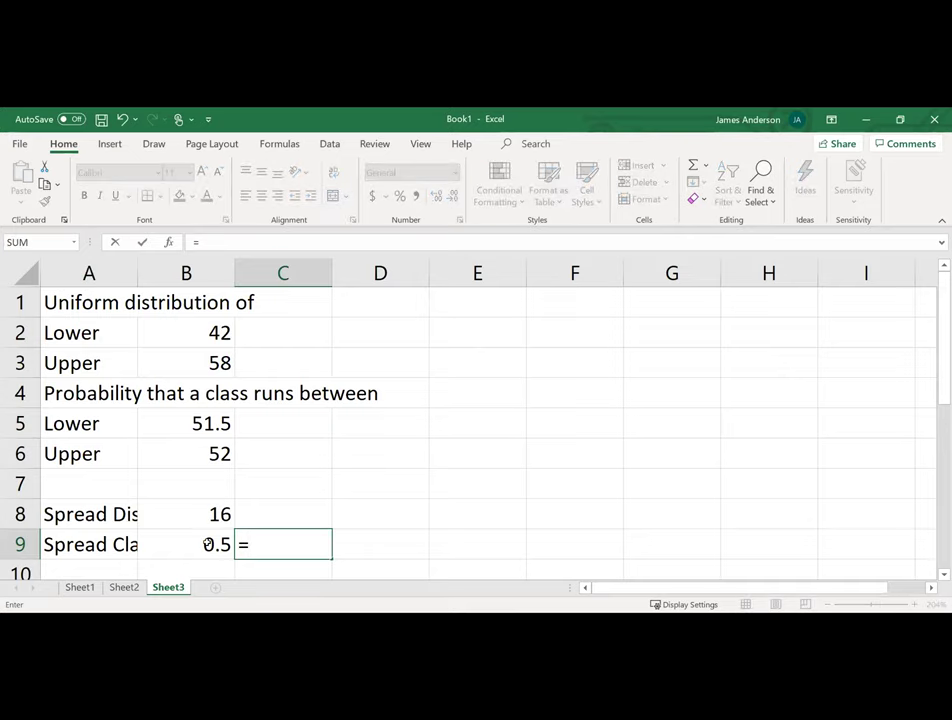
left_click(207, 544)
type("/")
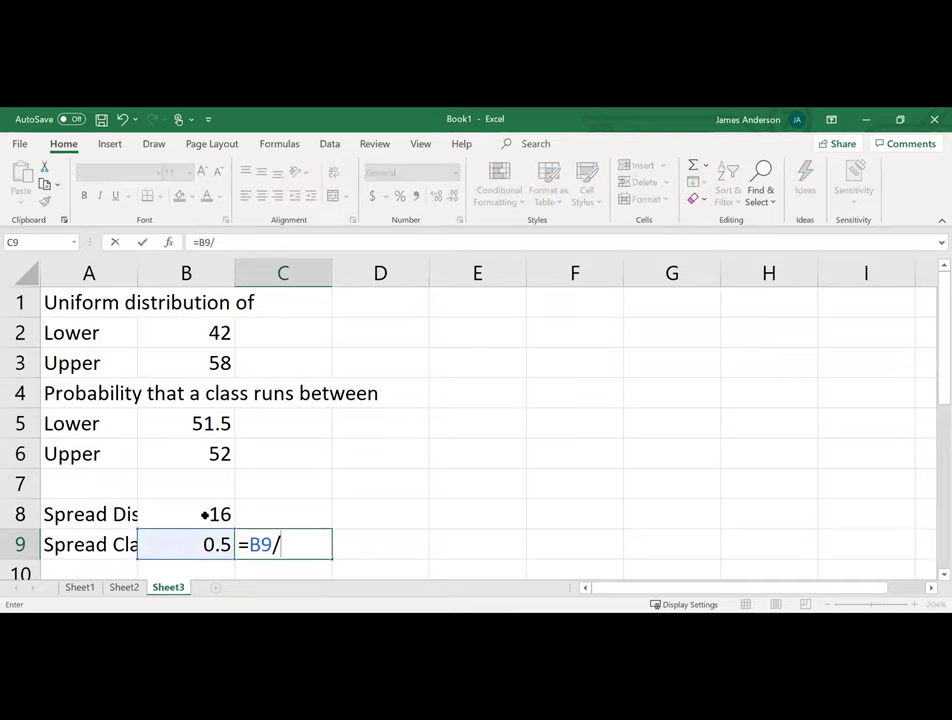
left_click(205, 514)
key("Return")
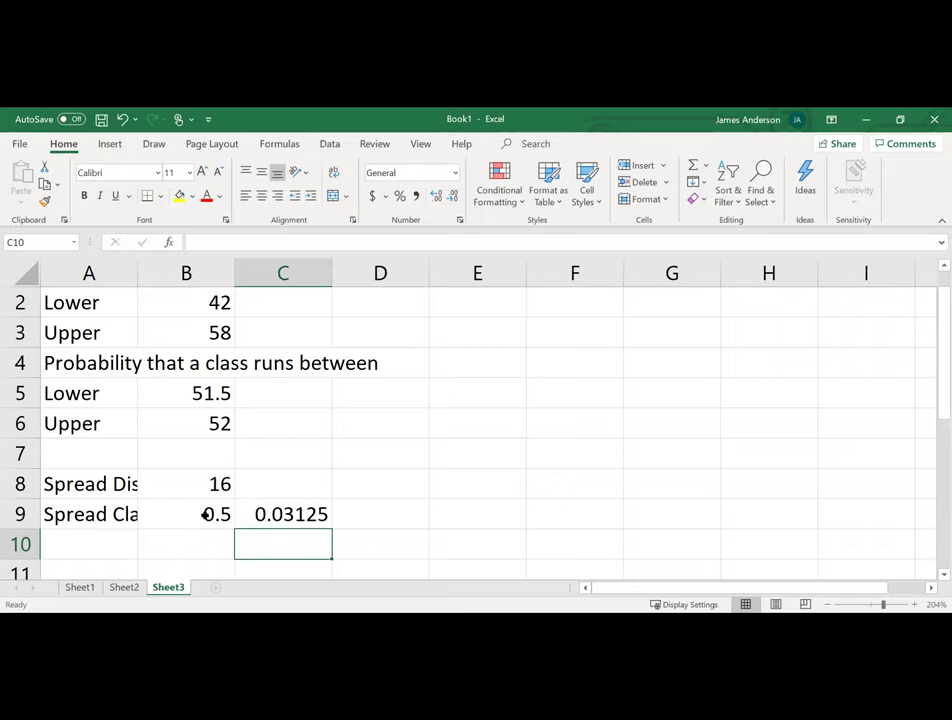
- Change the class lower bound in B5 to 51
left_click(207, 514)
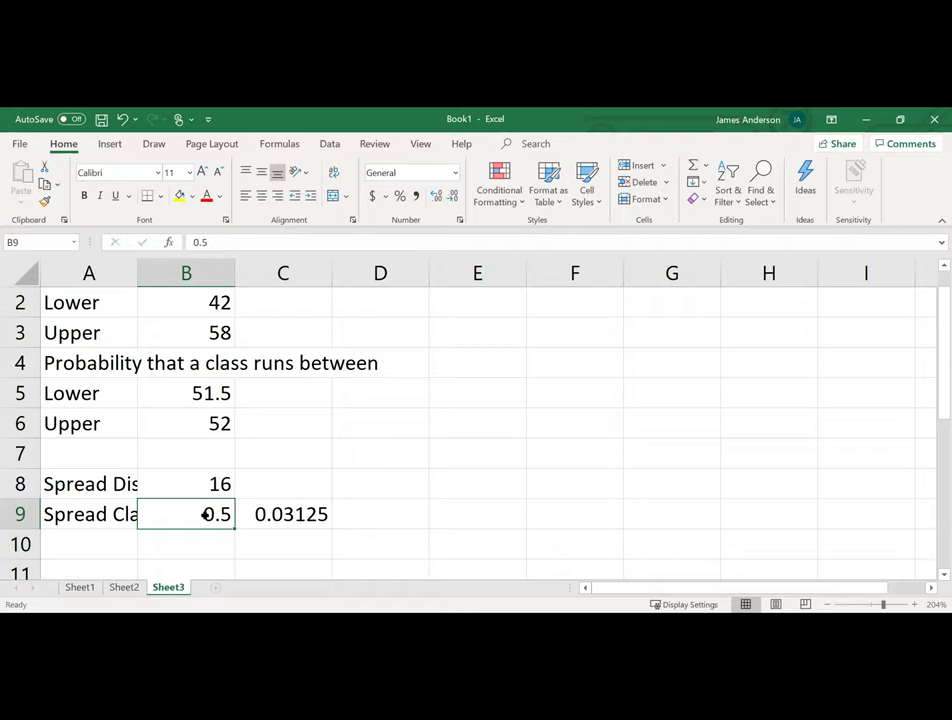
key("Right")
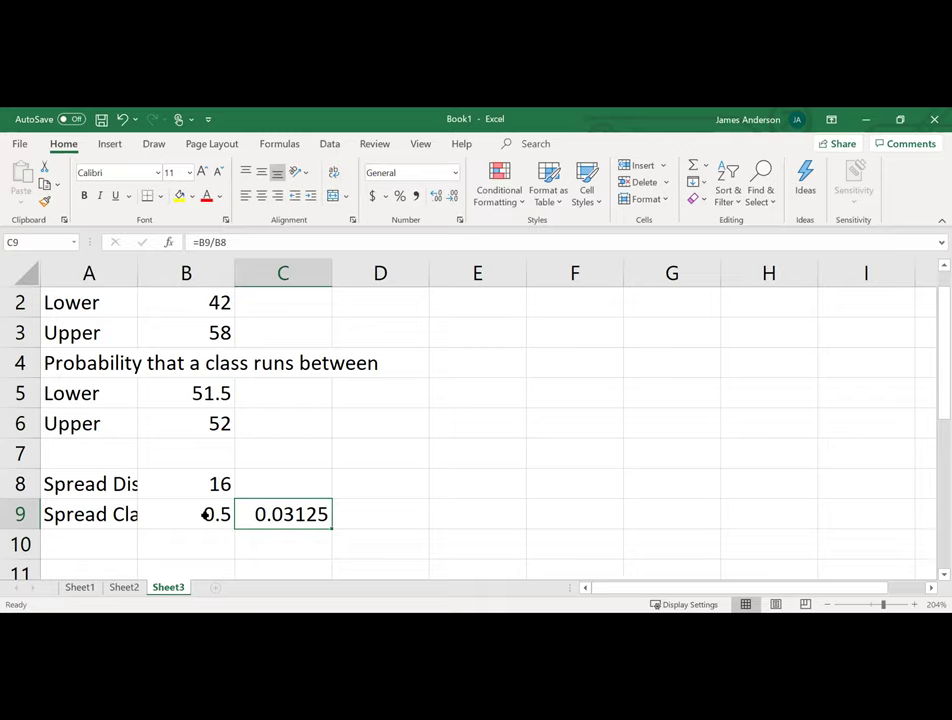
key("Up")
key("Up")
key("Up")
key("Left")
key("Up")
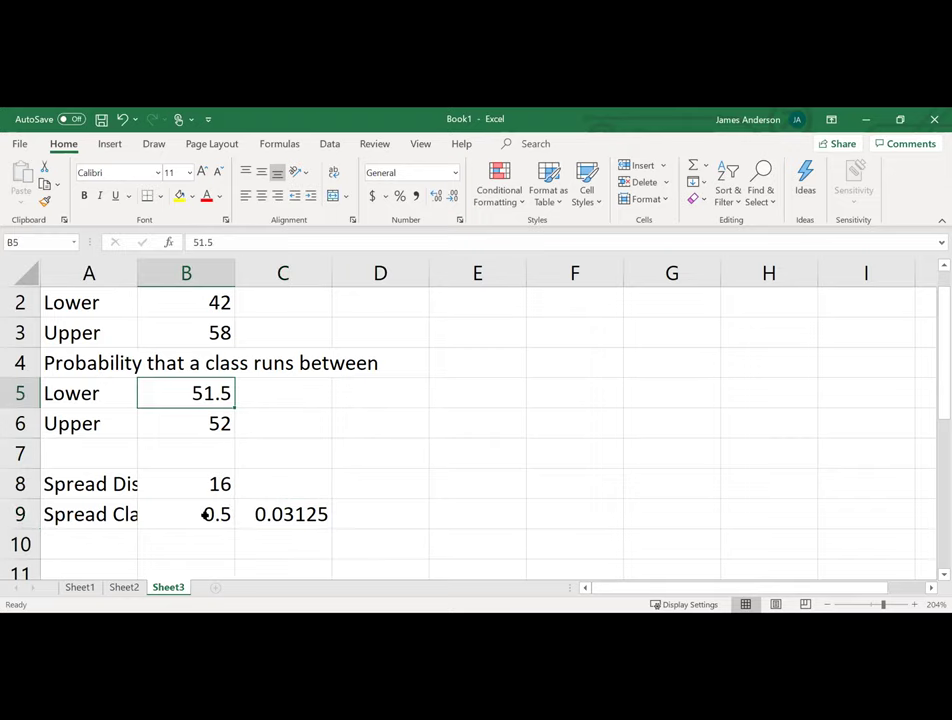
type("51")
key("Return")
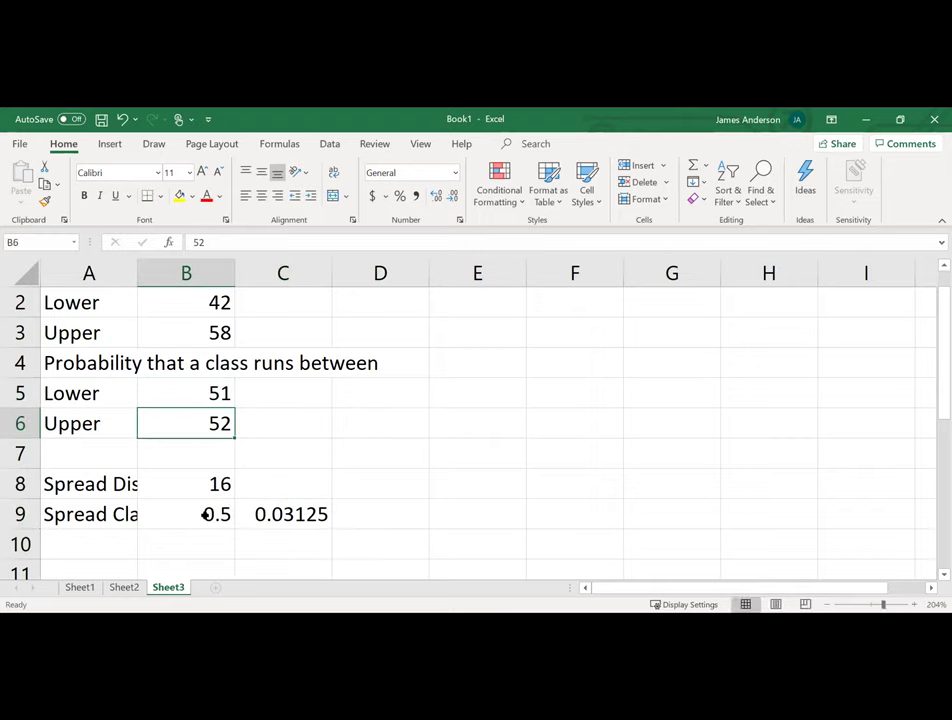
- Make B9 compute the class spread as =B6-B5
key("Down")
key("Down")
key("Down")
key("Down")
key("Up")
type("=")
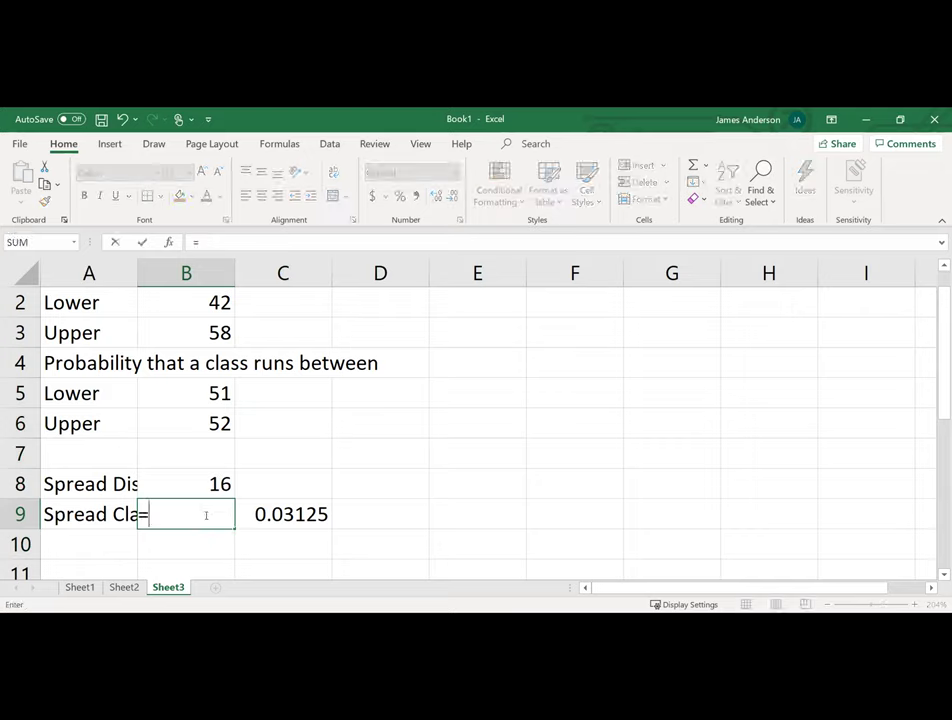
left_click(213, 426)
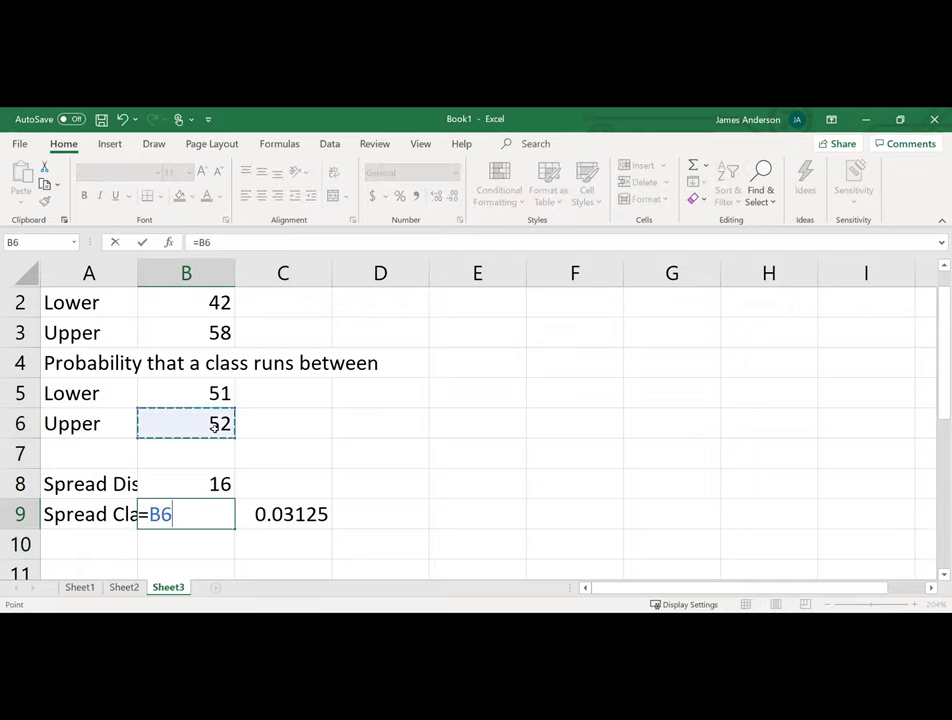
type("-")
left_click(195, 395)
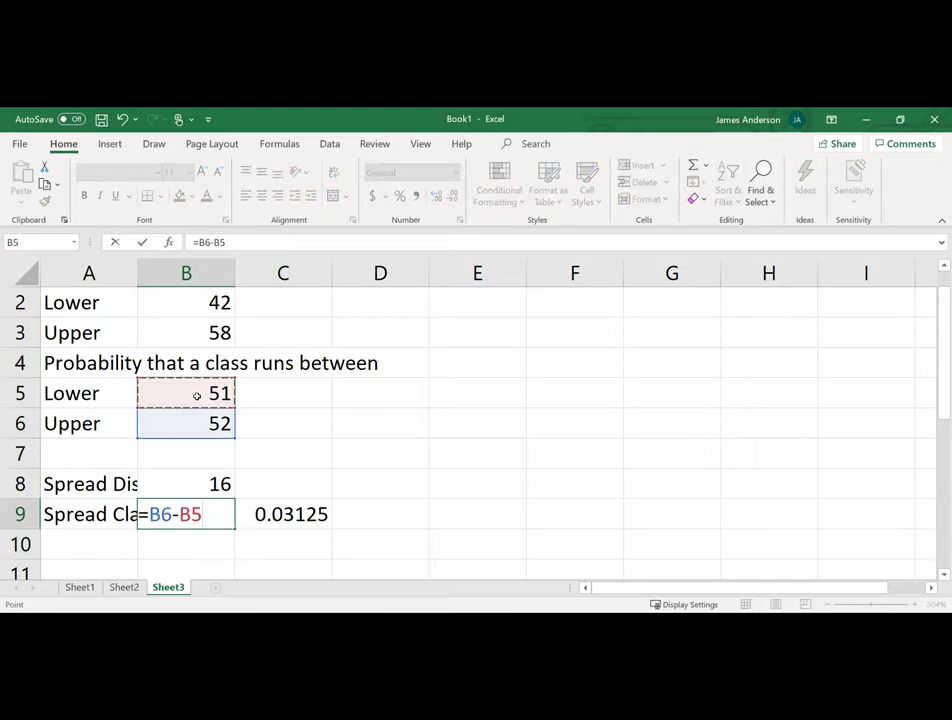
key("Return")
- Re-enter =B3-B2 in B8 and change the upper bound in B3 to 52
key("Up")
key("Up")
key("Up")
key("Up")
key("Up")
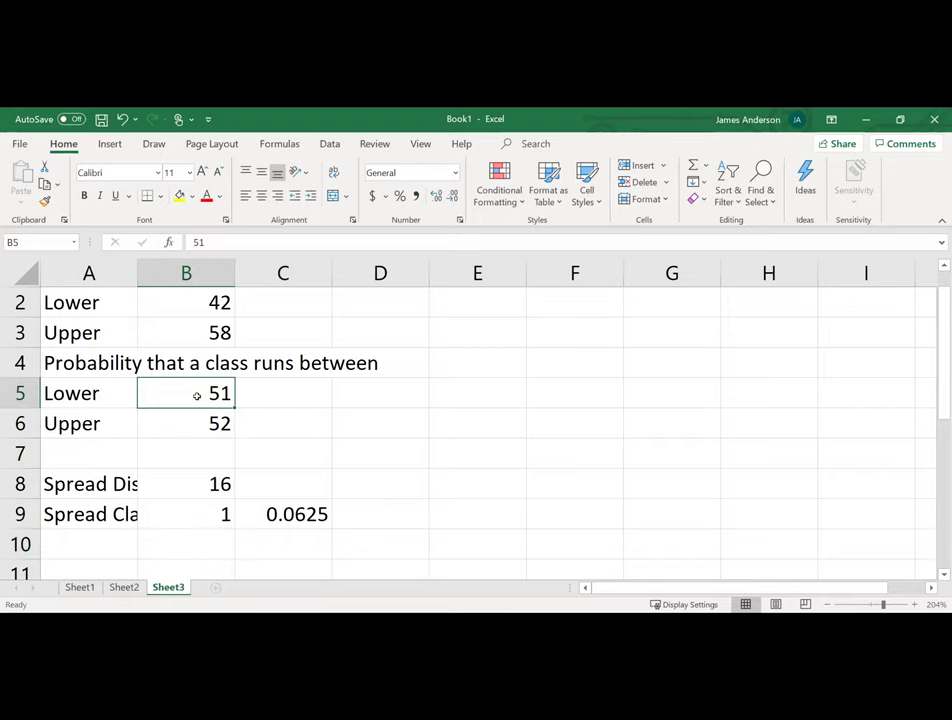
key("Down")
key("Down")
key("Down")
type("=")
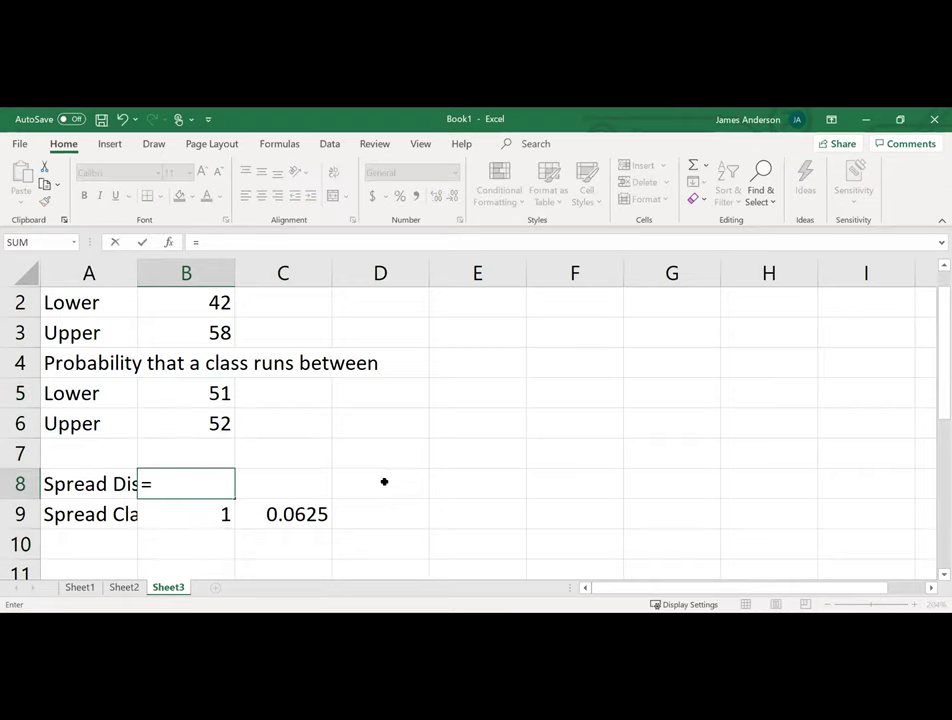
left_click(195, 330)
type("-")
left_click(197, 301)
key("Return")
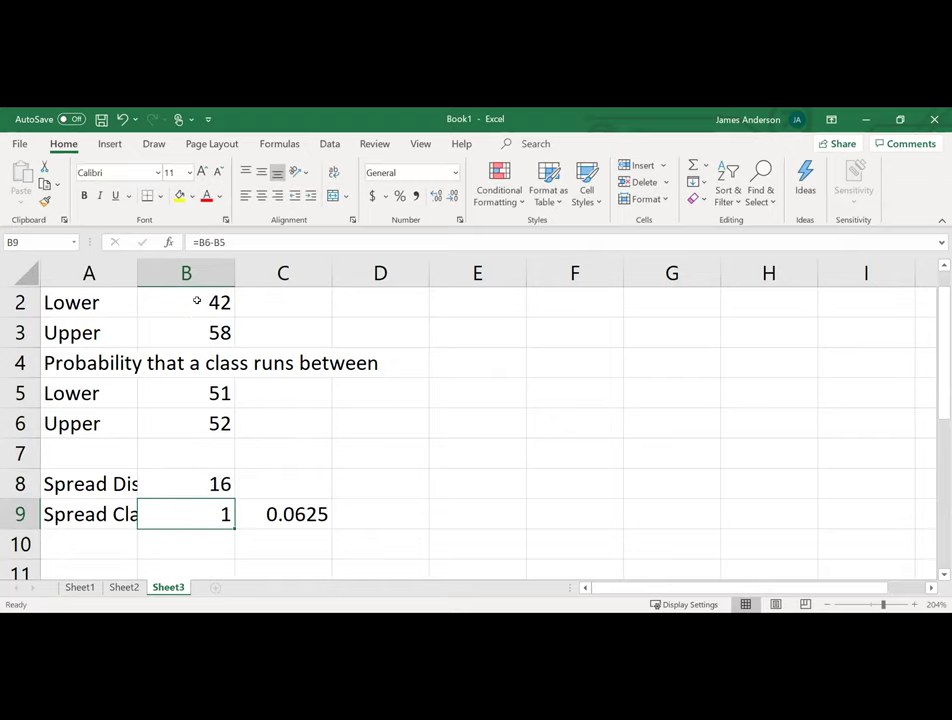
key("Up")
key("Up")
key("Up")
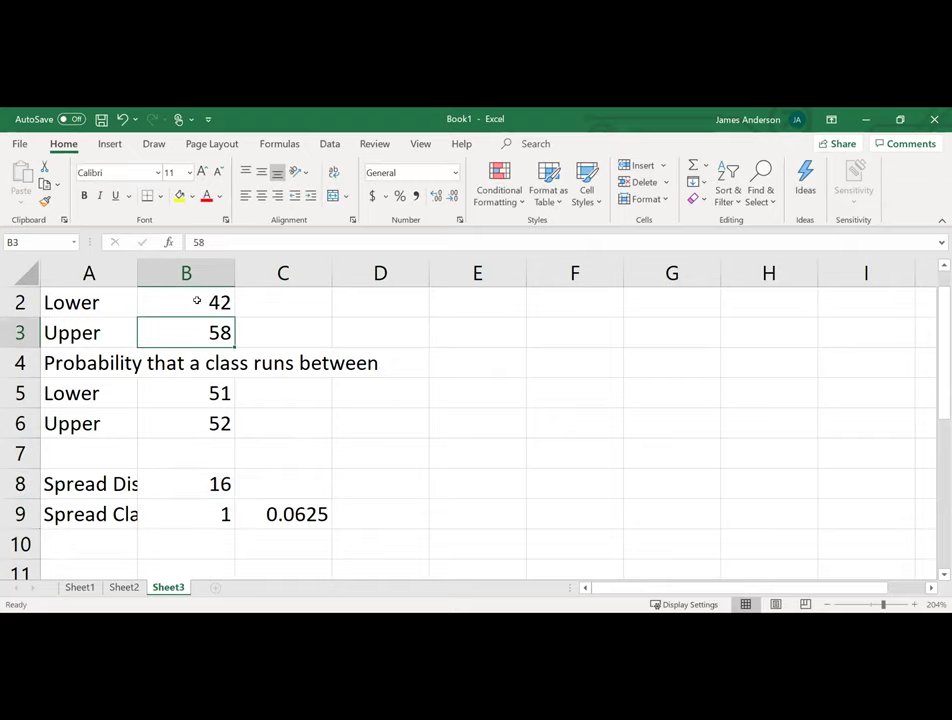
type("52")
key("Return")
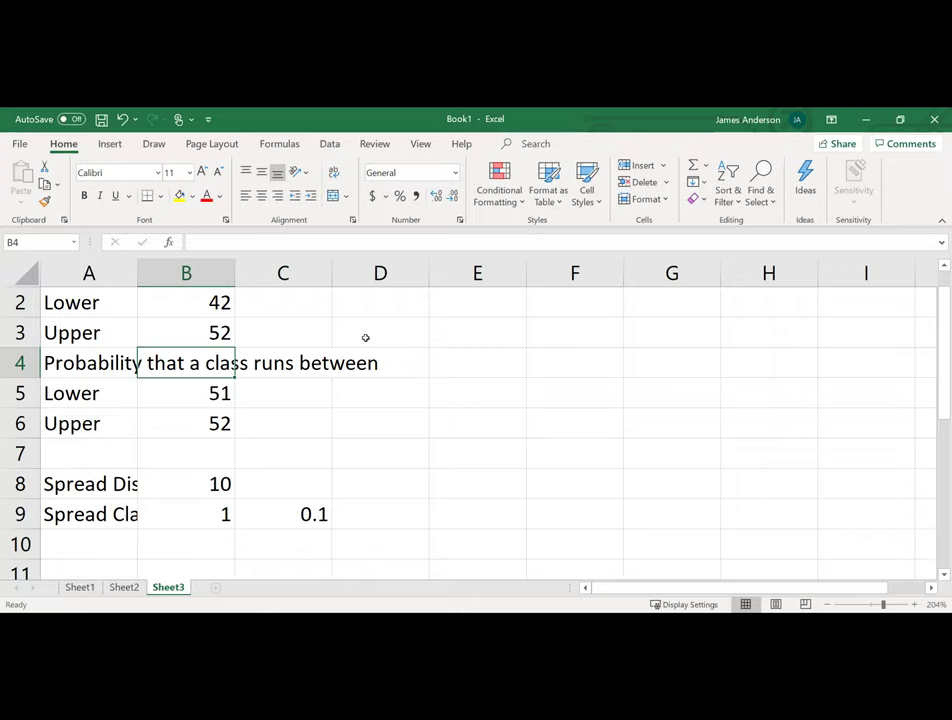
left_click(39, 85)
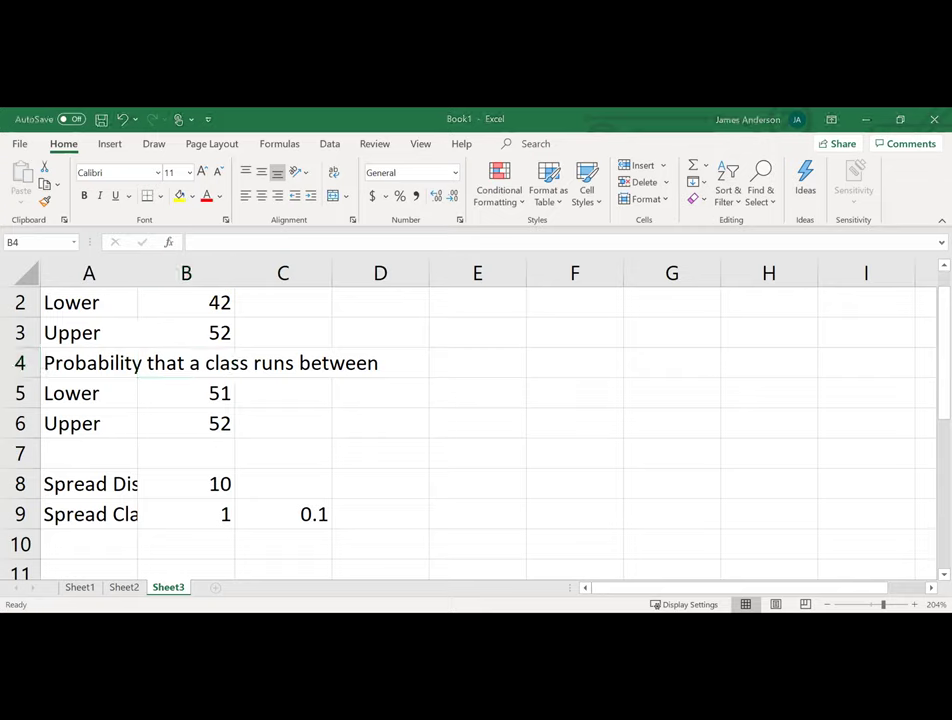